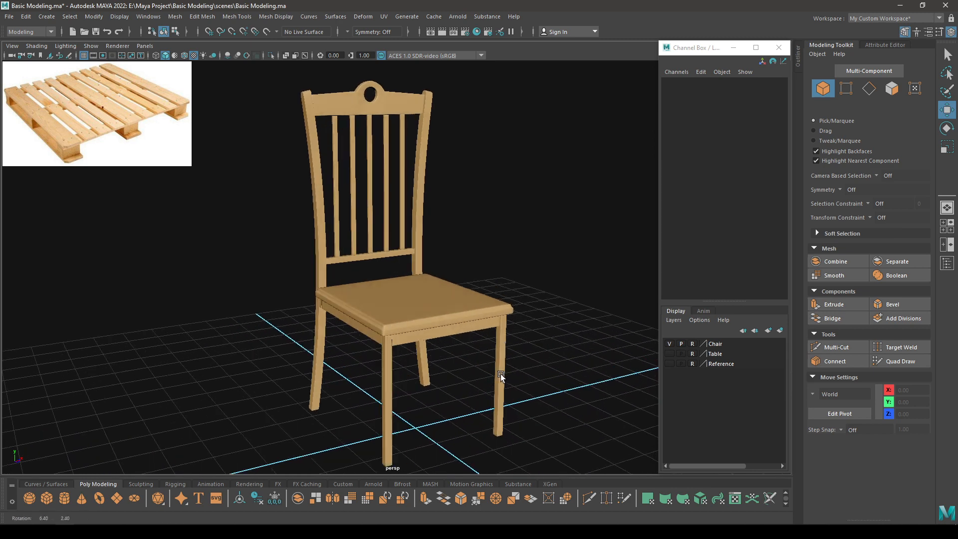
Orbit around the finished chair from several angles, then hide the Chair layer.
scroll(498, 375, "down", 1)
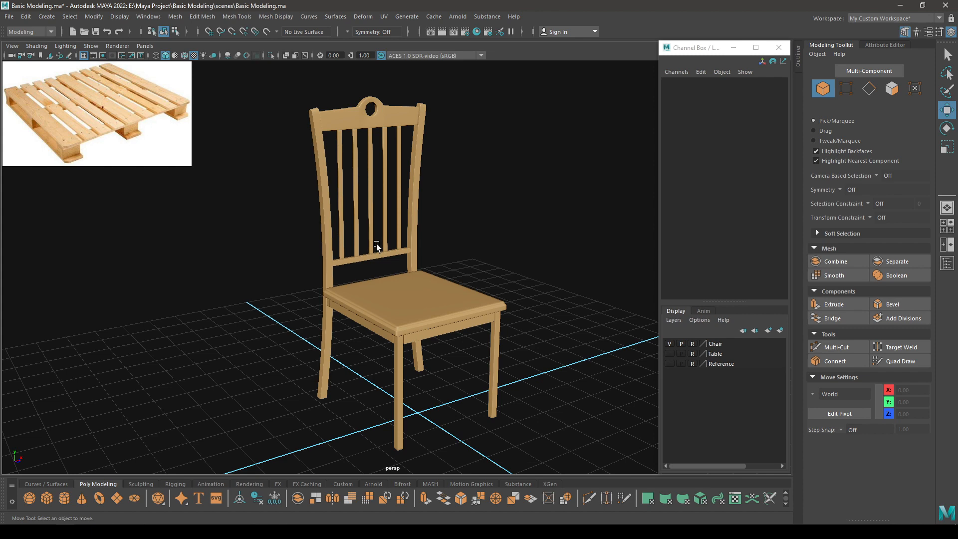
mouse_move(475, 342)
left_mouse_down("alt")
mouse_move(459, 320)
mouse_move(468, 316)
mouse_move(468, 343)
left_mouse_up("alt")
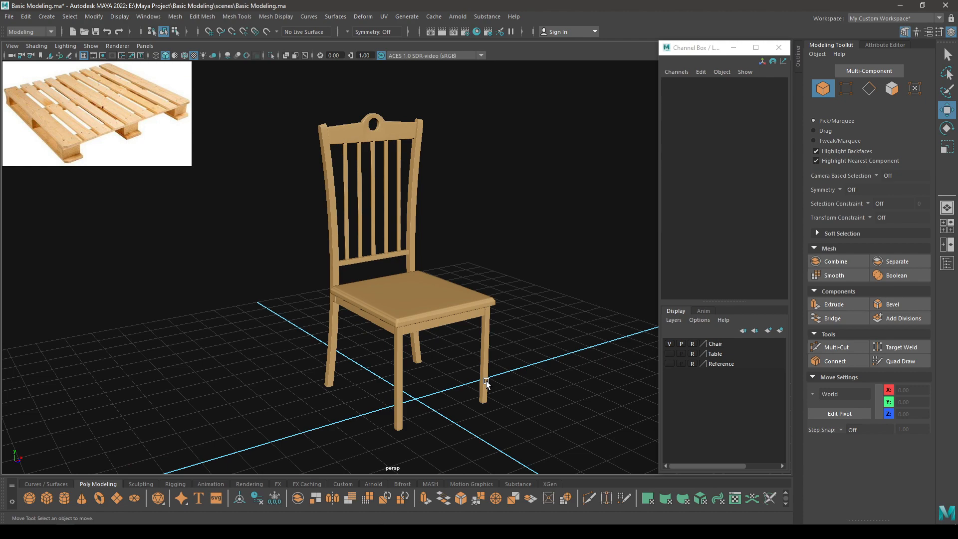
mouse_move(486, 381)
left_mouse_down("alt")
mouse_move(473, 349)
mouse_move(453, 409)
mouse_move(391, 269)
mouse_move(435, 353)
mouse_move(478, 378)
mouse_move(499, 377)
left_mouse_up("alt")
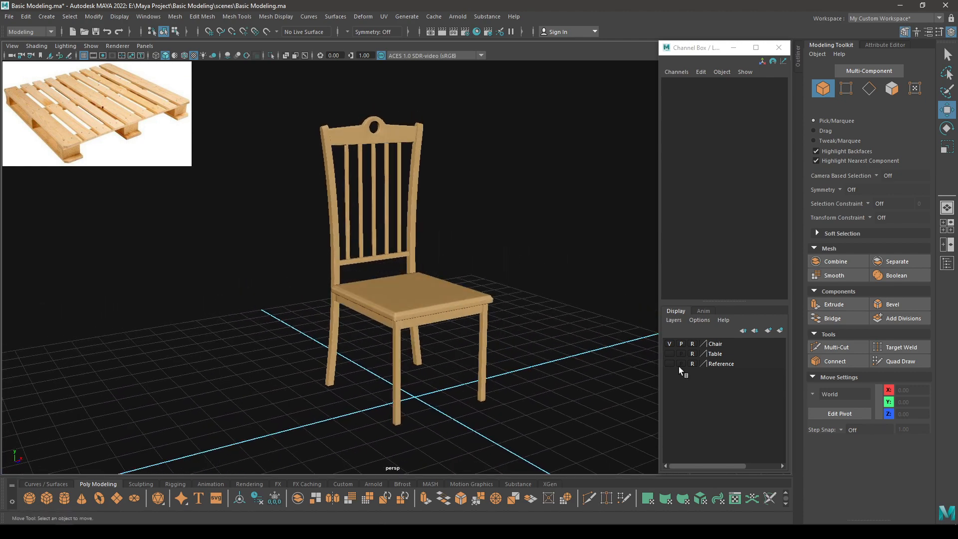
left_click(669, 344)
Close the Channel Box/Layer Editor and tilt the view flatter over the grid.
left_click(778, 47)
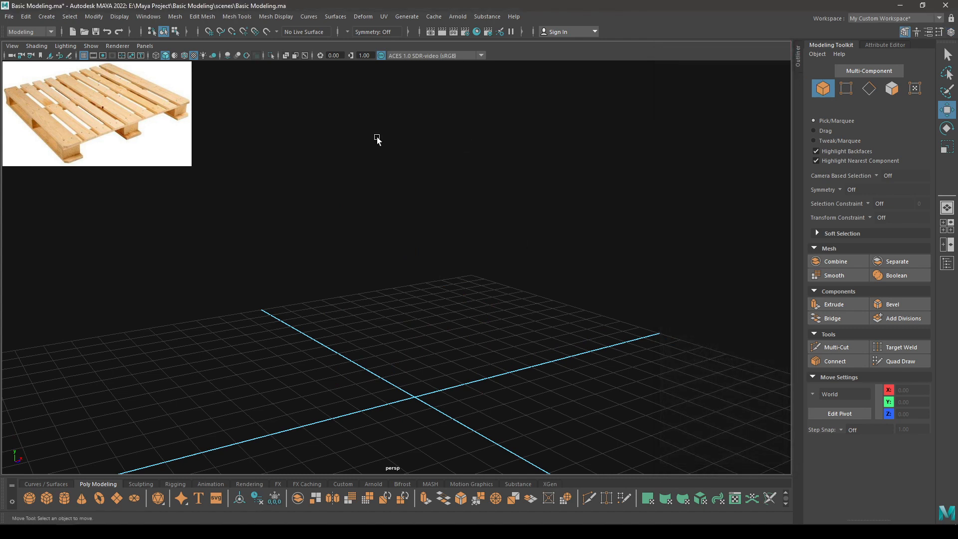
scroll(434, 279, "down", 5)
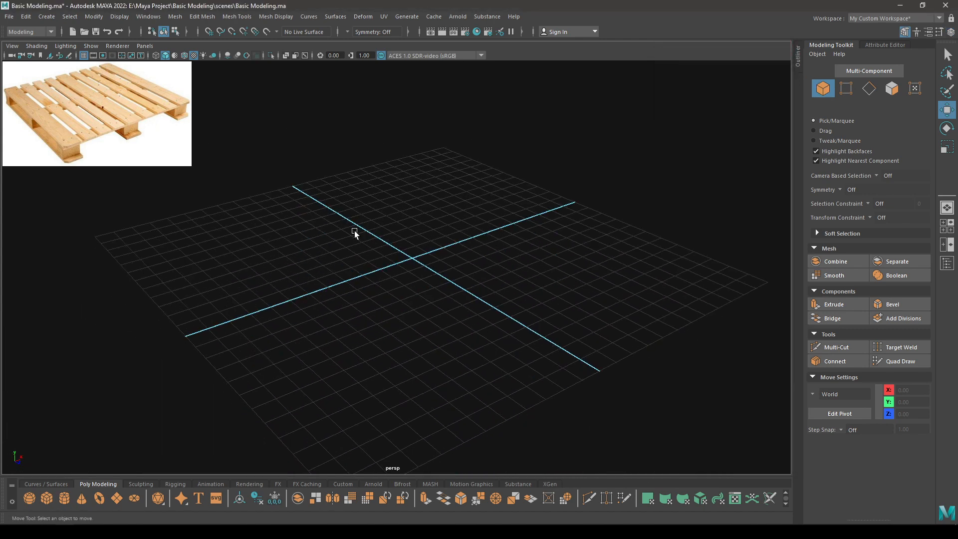
scroll(433, 233, "up", 2)
scroll(373, 174, "up", 2)
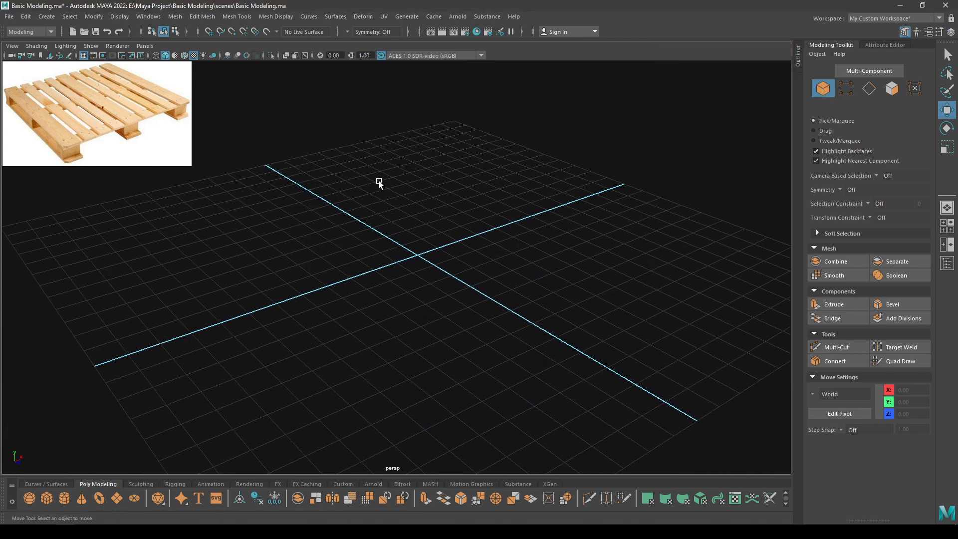
middle_click_drag(402, 180, 393, 189, "alt")
left_click_drag(393, 190, 392, 182, "alt")
scroll(392, 183, "down", 2)
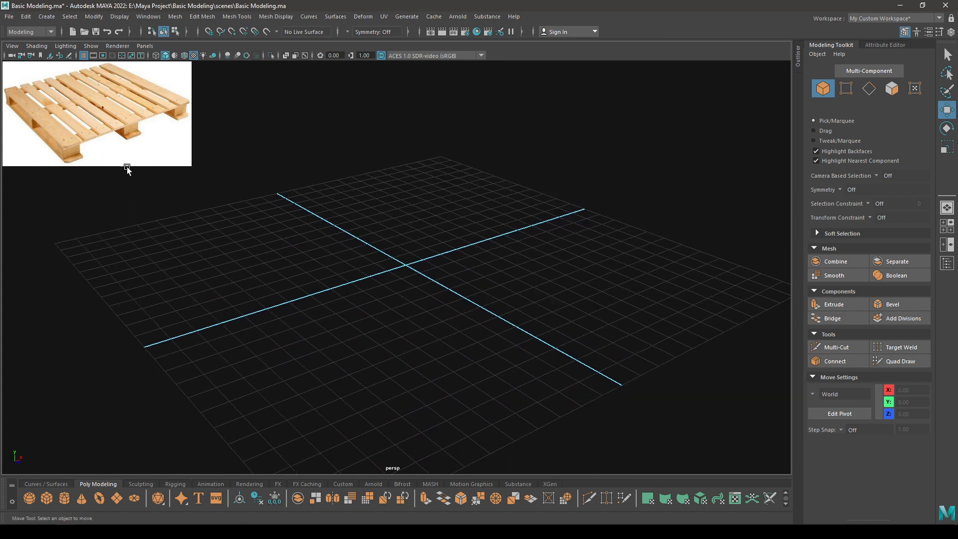
left_click_drag(375, 274, 388, 283, "alt")
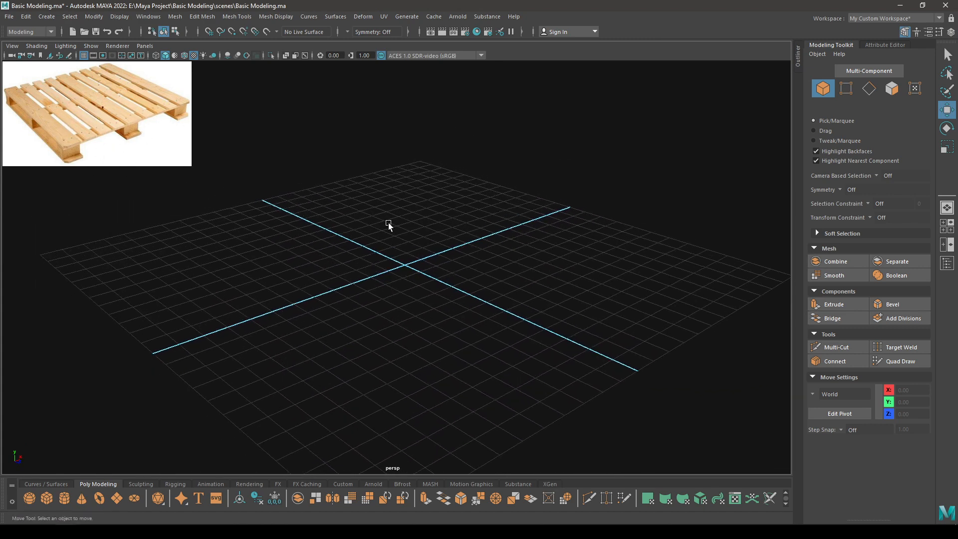
Create a polygon cube at the grid origin and show its polyCube1 size settings.
right_click_drag(388, 217, 388, 243, "shift")
left_click_drag(359, 279, 445, 374, "alt")
key("t")
left_click_drag(616, 127, 618, 127)
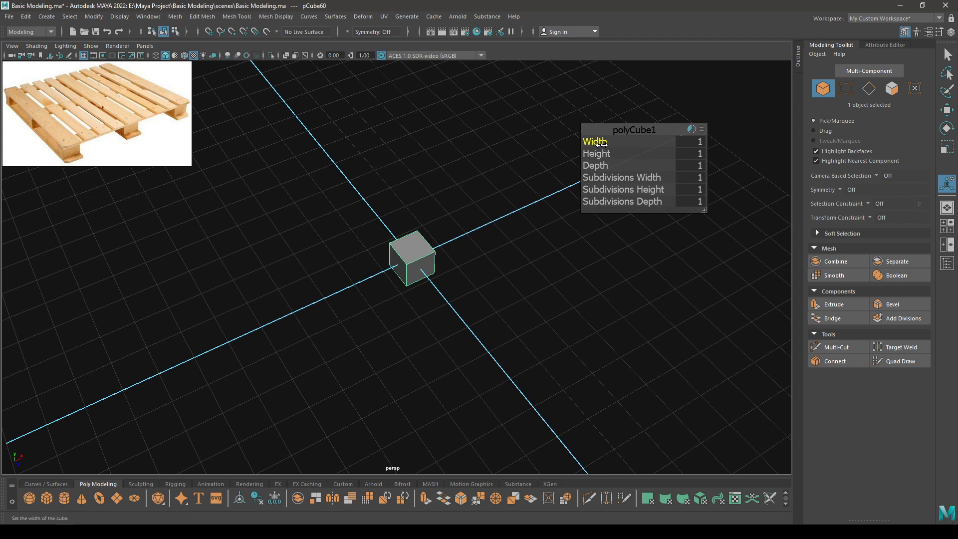
Flatten the cube to a Height of 0.15.
left_click(596, 153)
middle_click_drag(596, 153, 554, 160)
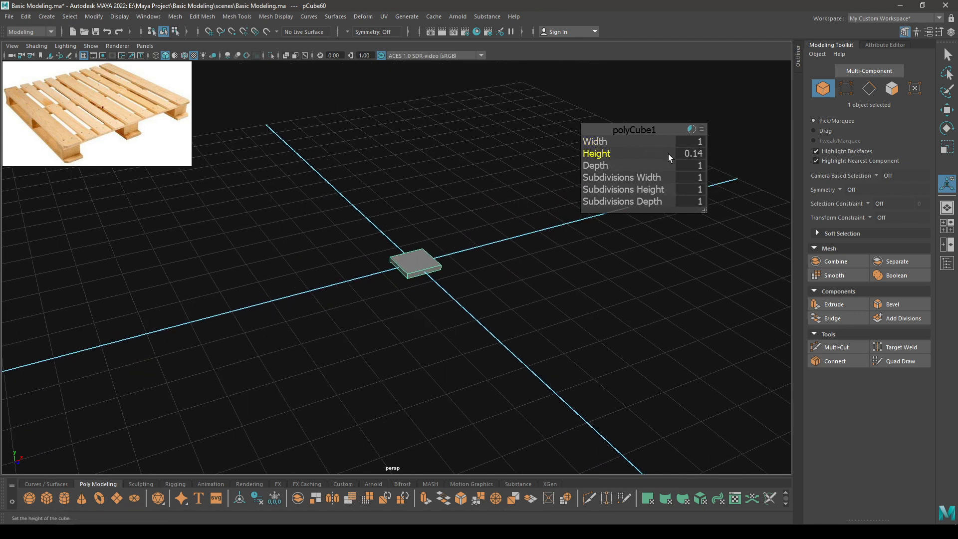
left_click(683, 154)
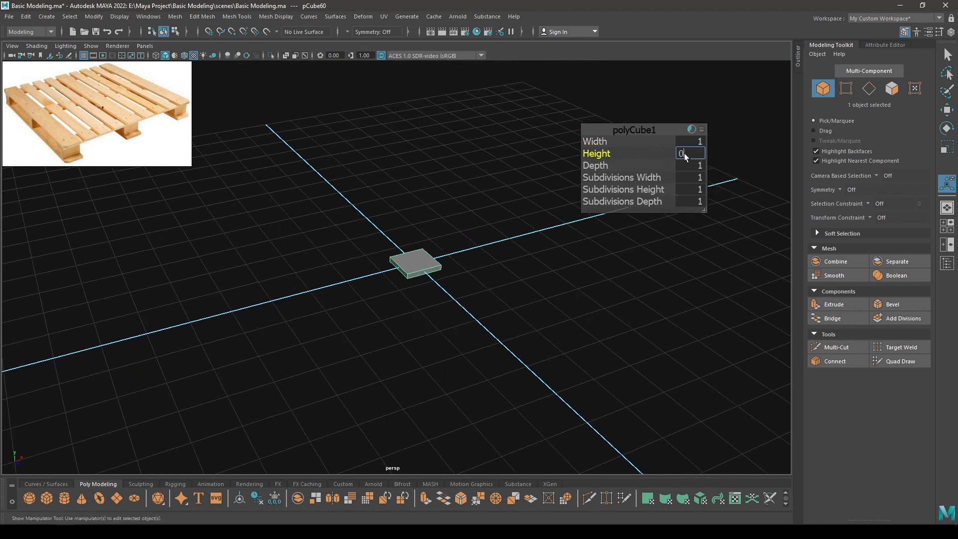
type("0.15")
key("Return")
Try stretching the cube's Depth, then undo it back to 1.
left_click(595, 165)
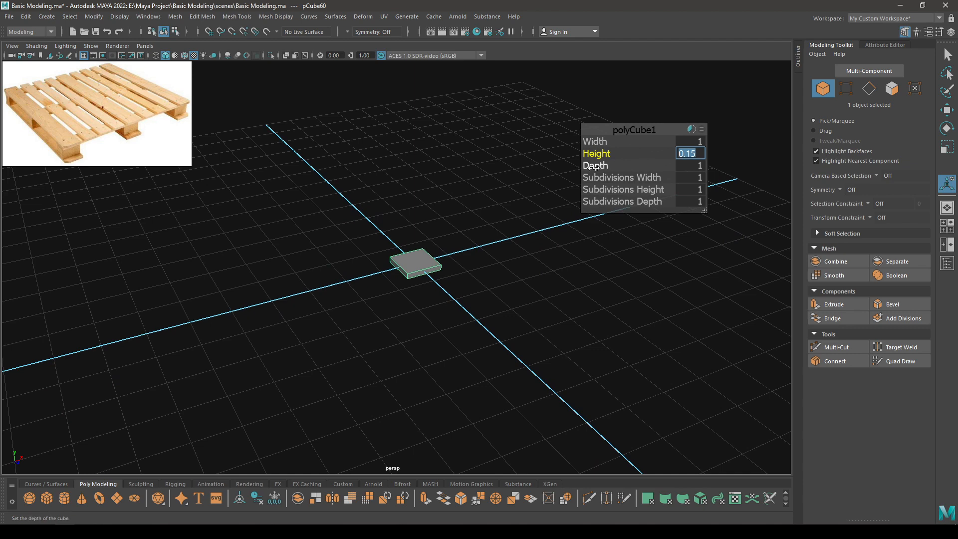
middle_click_drag(595, 165, 724, 172)
key("ctrl+z")
left_click_drag(494, 336, 433, 310, "alt")
scroll(438, 274, "down", 3)
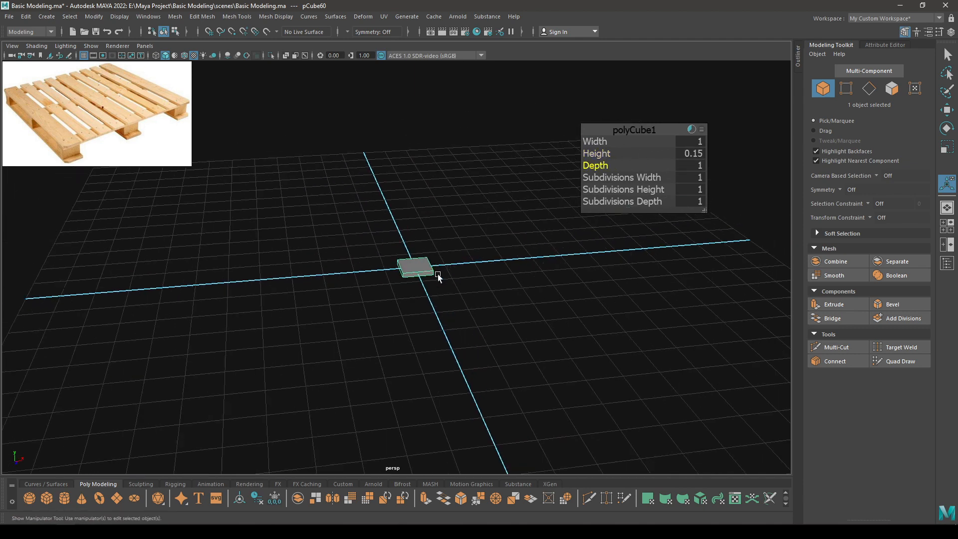
Stretch the cube into a long plank with a Width of 10.
left_click(594, 142)
middle_click_drag(593, 141, 631, 138)
double_click(698, 141)
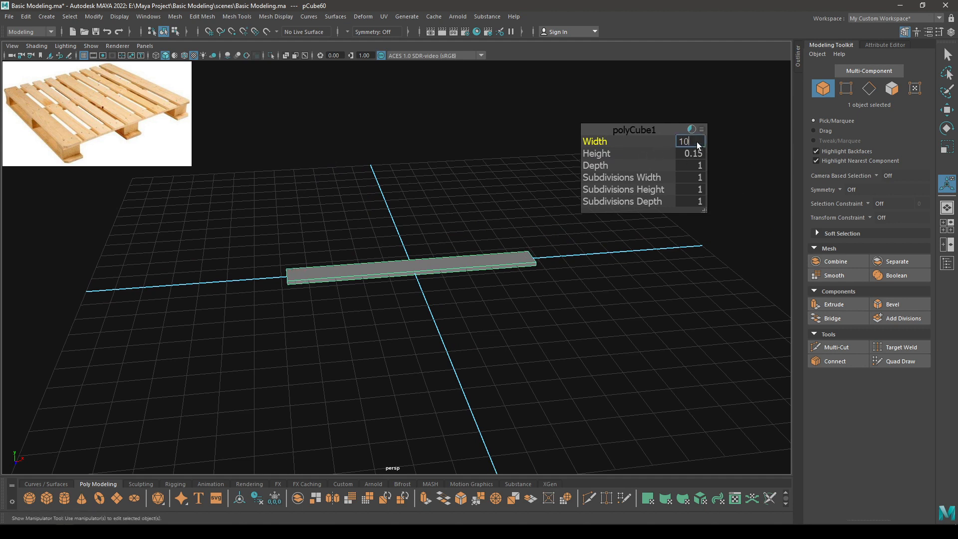
type("10")
key("Return")
Switch to the Move tool and orbit the plank, checking a pallet block in the reference photo.
key("w")
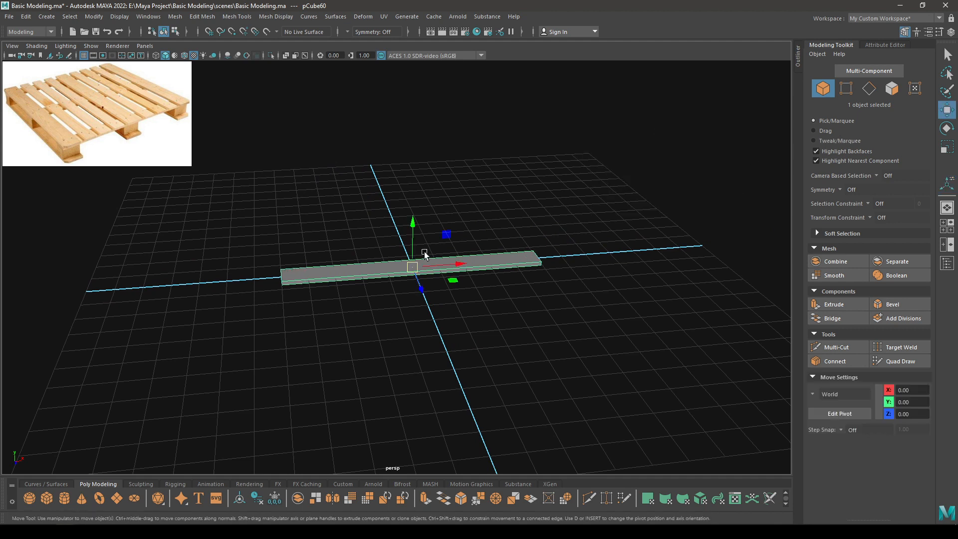
left_click_drag(574, 314, 409, 295, "alt")
scroll(408, 295, "up", 2)
middle_click_drag(345, 310, 361, 282, "alt")
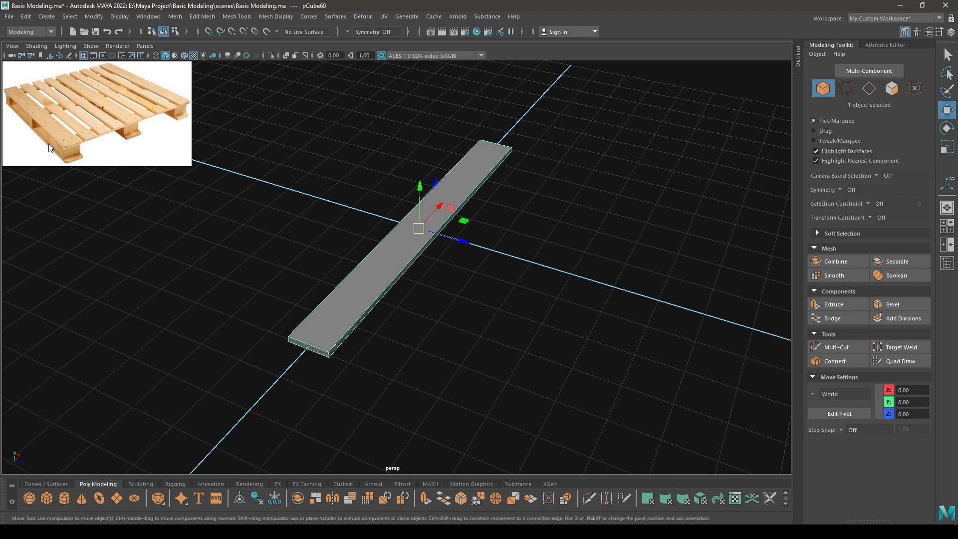
scroll(48, 142, "up", 4)
middle_click_drag(85, 152, 96, 93)
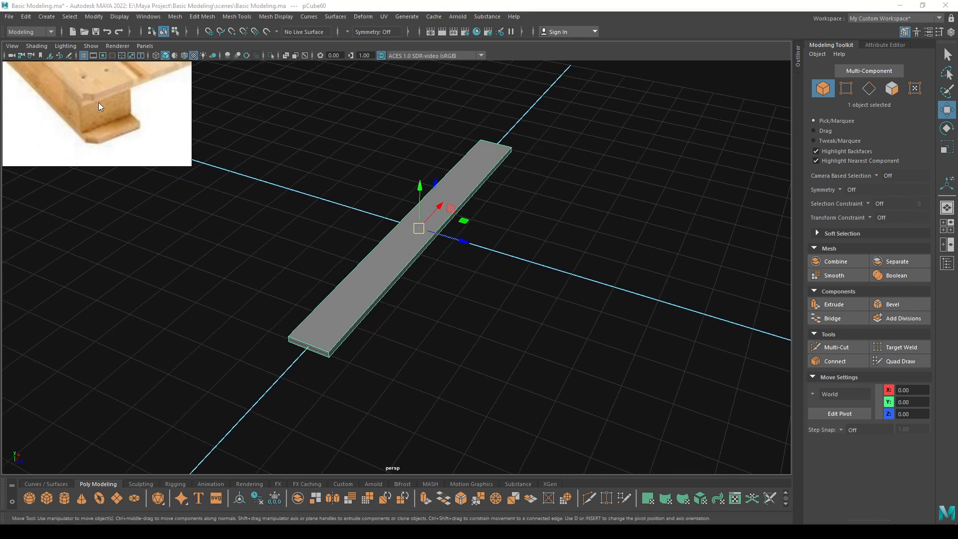
scroll(97, 103, "down", 5)
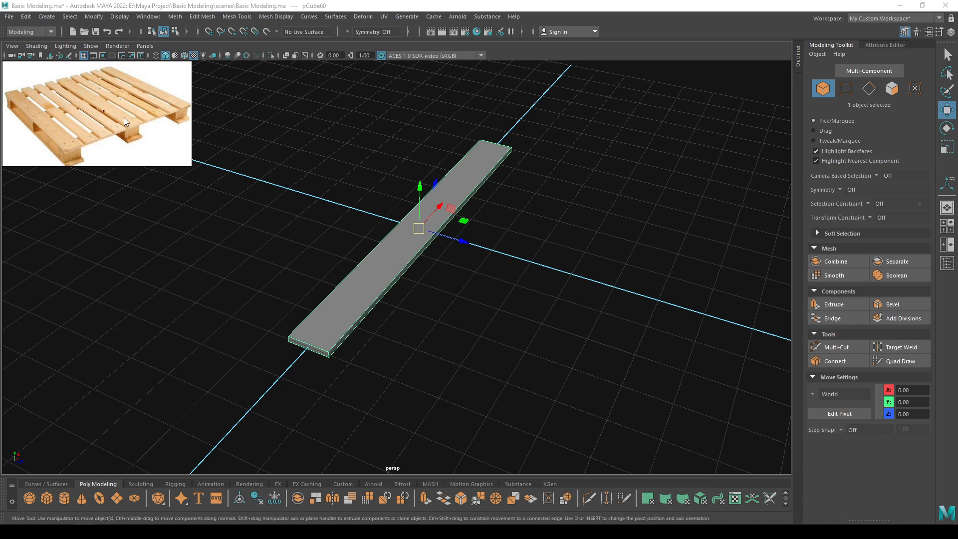
left_click_drag(190, 182, 591, 180, "alt")
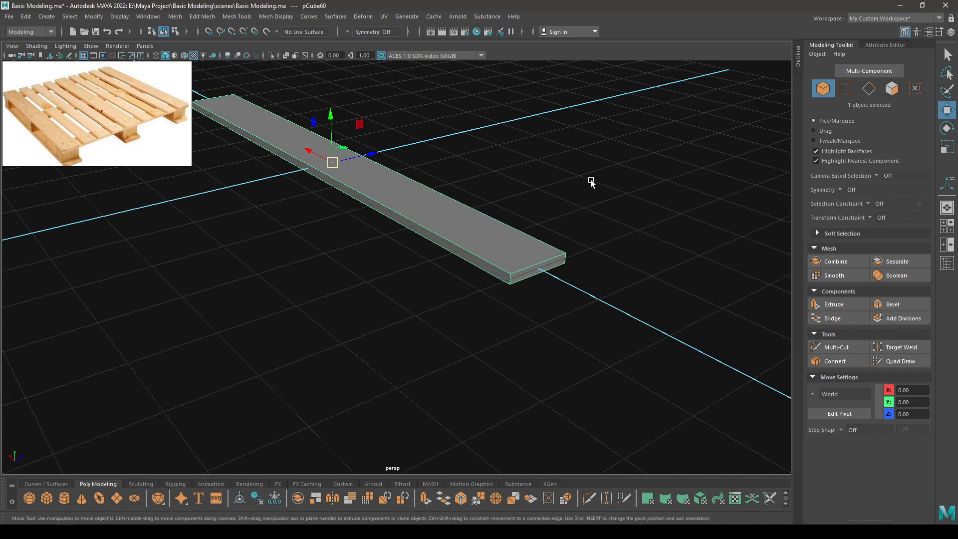
right_click_drag(596, 177, 590, 135)
Select the two corner edges at one end of the plank.
left_click_drag(589, 135, 544, 230, "alt")
left_click(461, 222)
left_click_drag(462, 222, 277, 223, "alt")
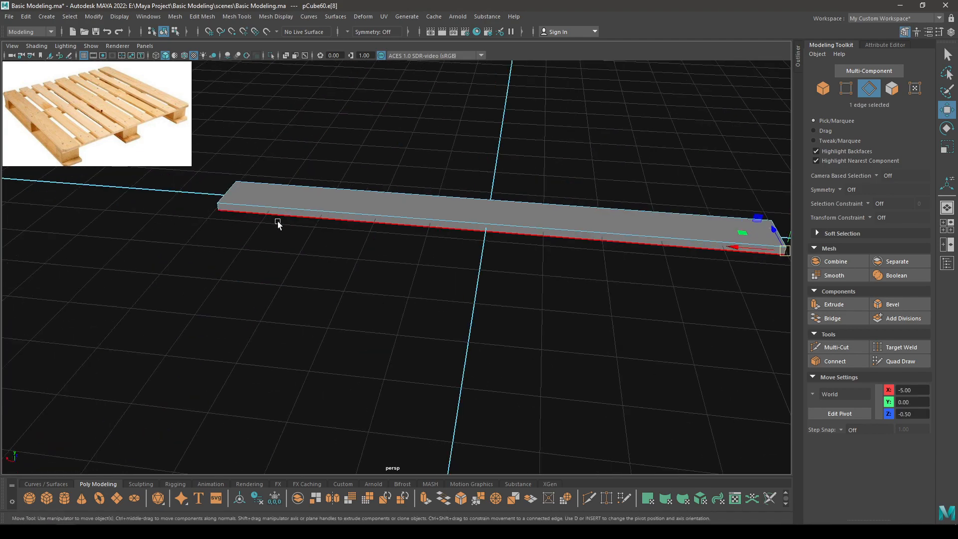
left_click(220, 209, "shift")
left_click_drag(219, 208, 334, 324, "alt")
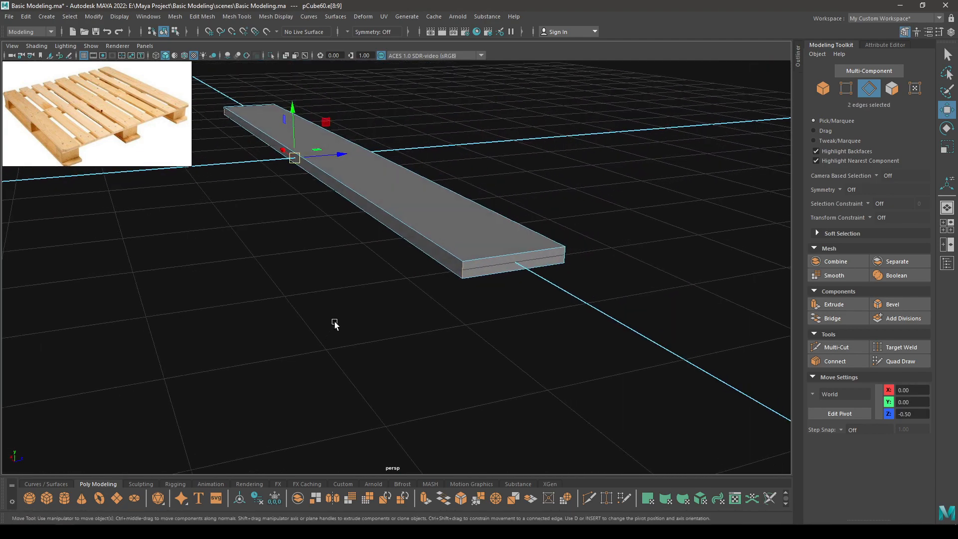
Bevel the selected edges with a Fraction of 0.125 and return to the Move tool.
right_click_drag(397, 267, 432, 268, "shift")
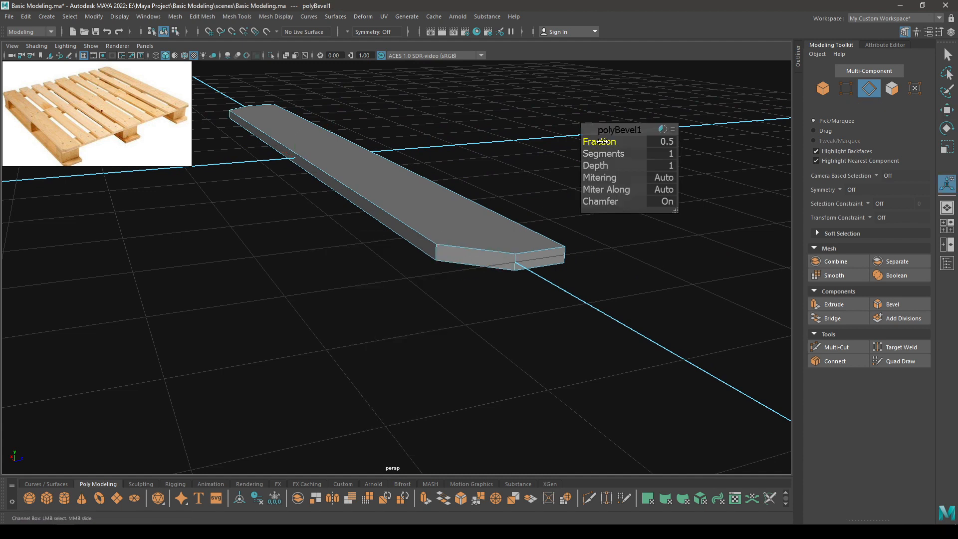
left_click_drag(603, 142, 582, 148)
left_click_drag(460, 225, 459, 246, "alt")
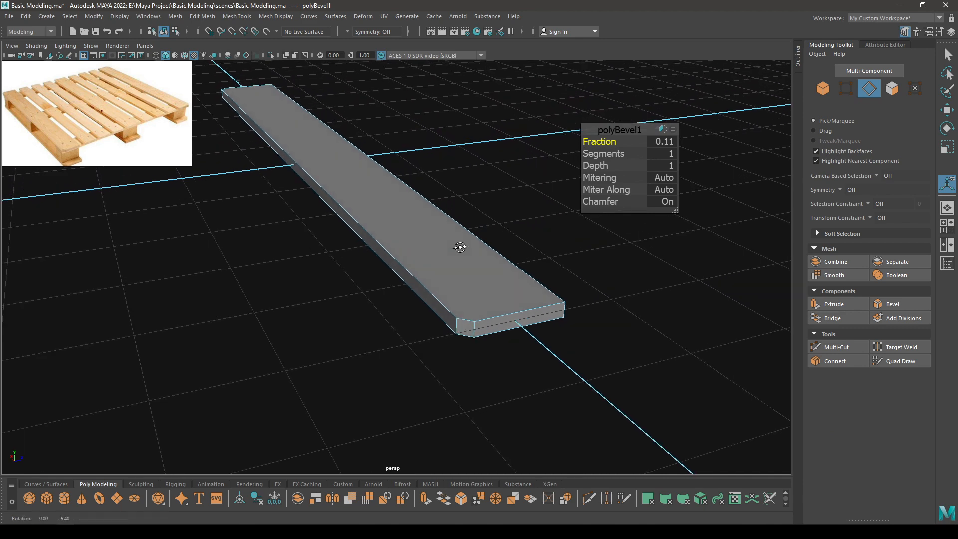
left_click(664, 142)
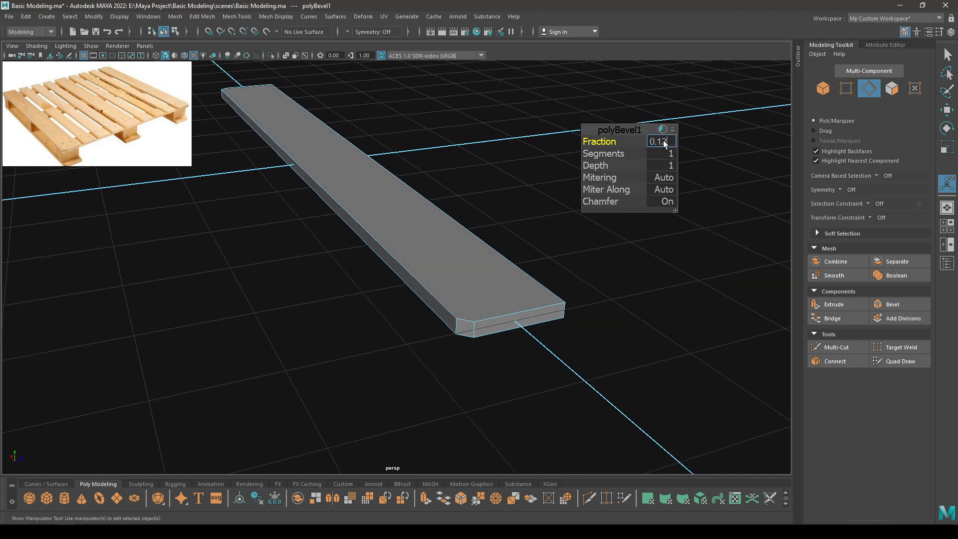
key("Return")
key("w")
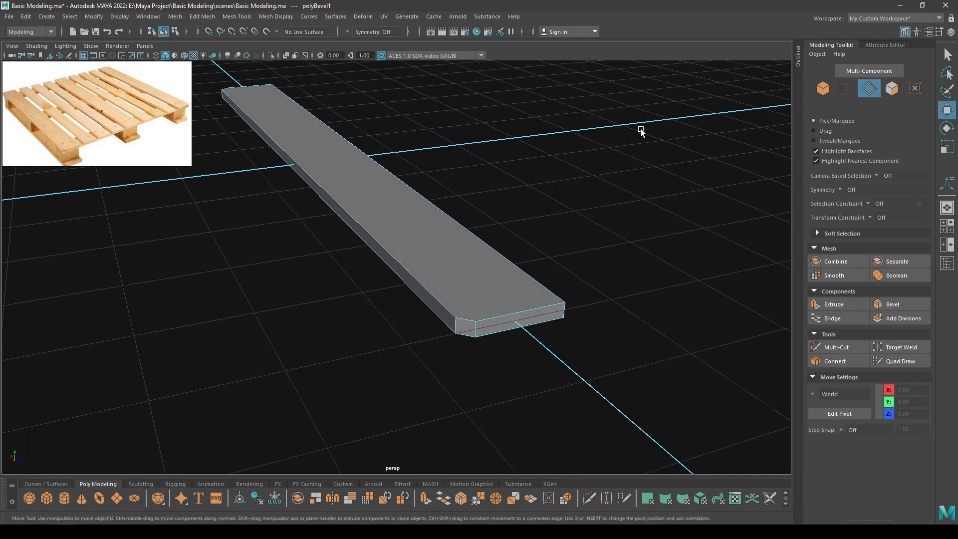
scroll(510, 217, "down", 2)
left_click_drag(510, 217, 637, 224, "alt")
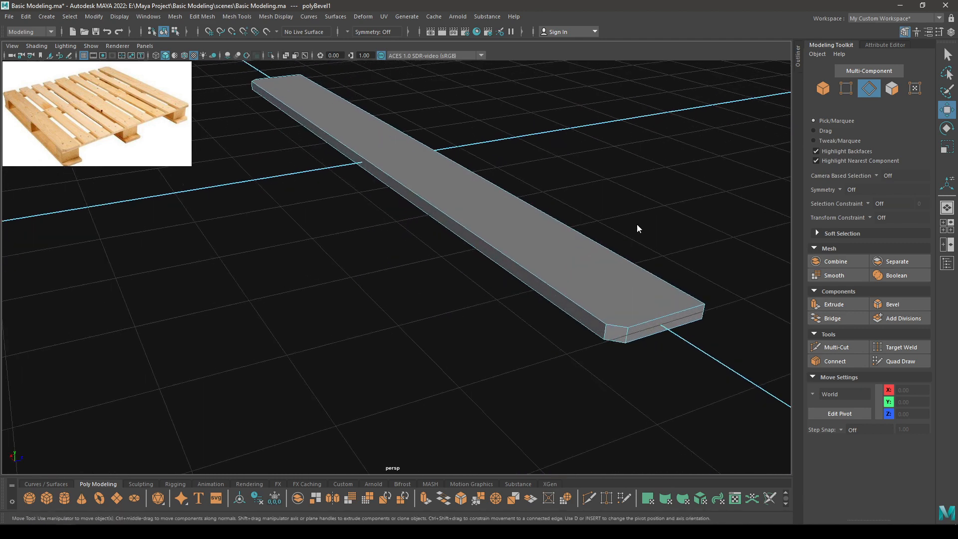
right_click_drag(636, 224, 600, 229)
Select corner vertices of the plank in vertex mode, then clear the selection.
left_click(640, 329)
left_click_drag(522, 348, 276, 326, "alt")
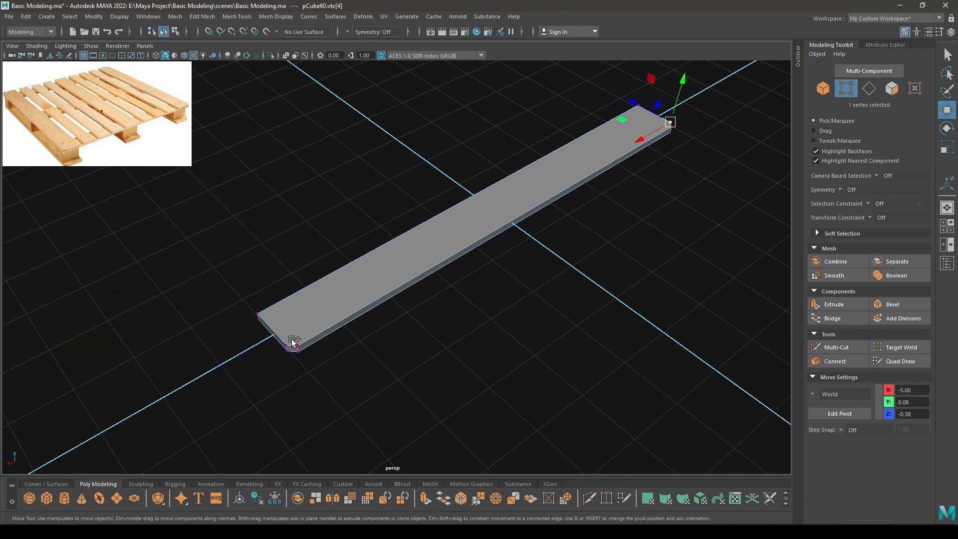
left_click(292, 341, "shift")
left_click_drag(536, 333, 321, 188, "alt")
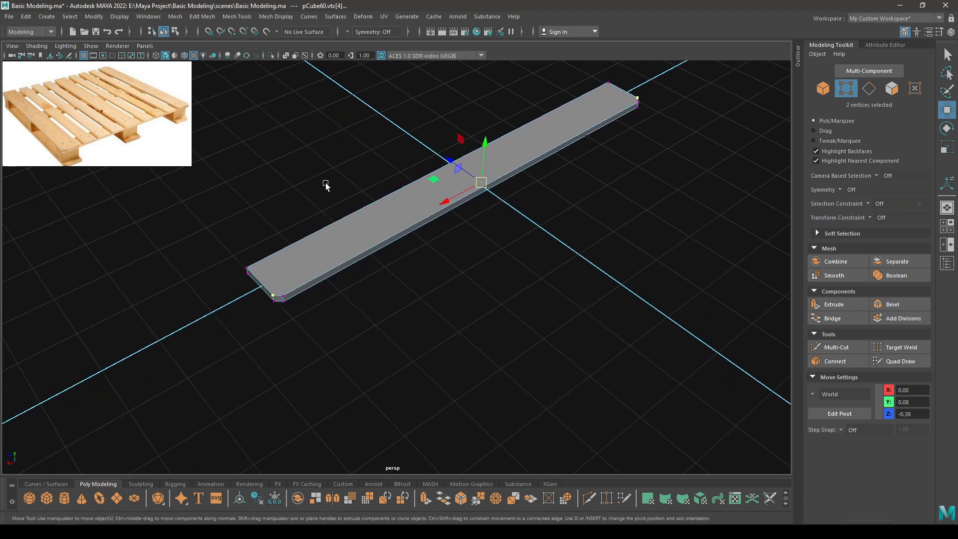
right_click_drag(307, 152, 288, 215, "shift")
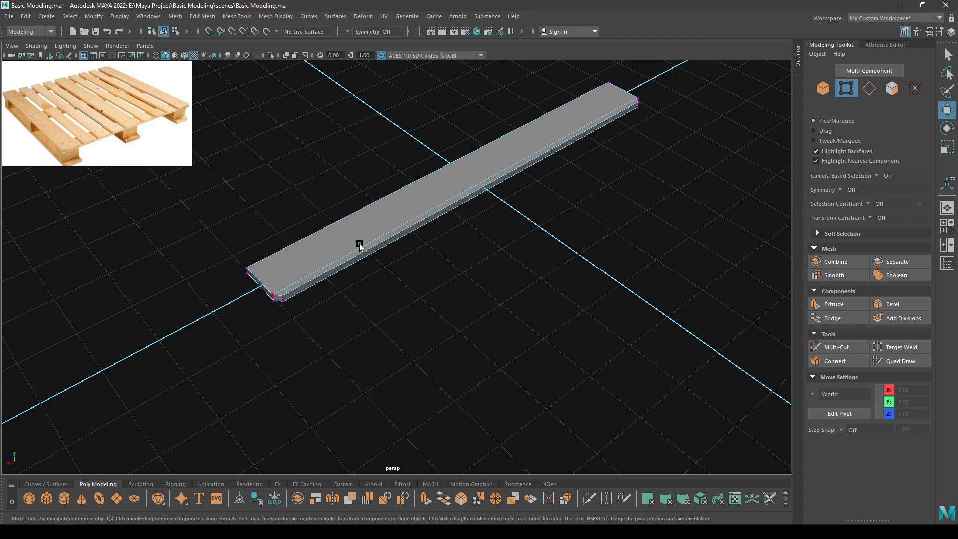
left_click_drag(395, 259, 396, 199, "alt")
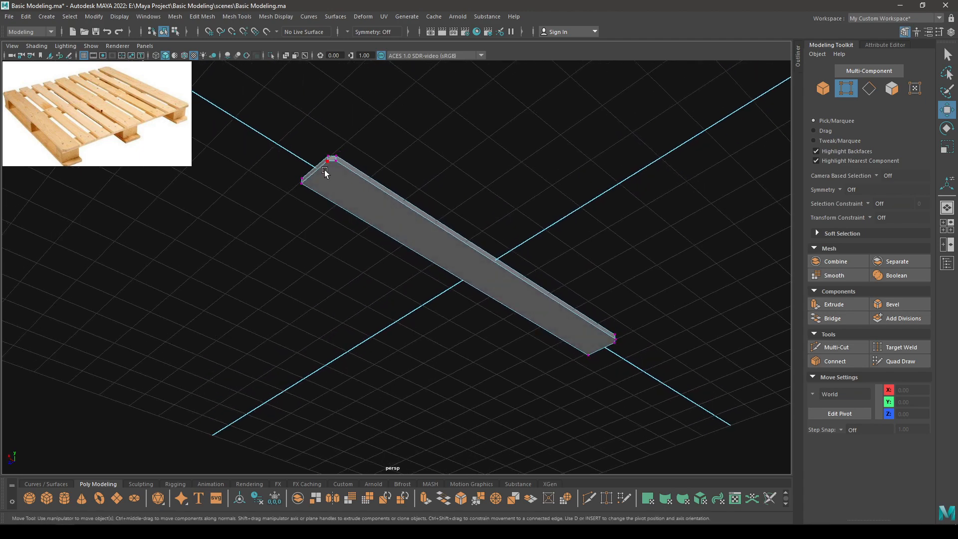
left_click(324, 172)
left_click(611, 348, "shift")
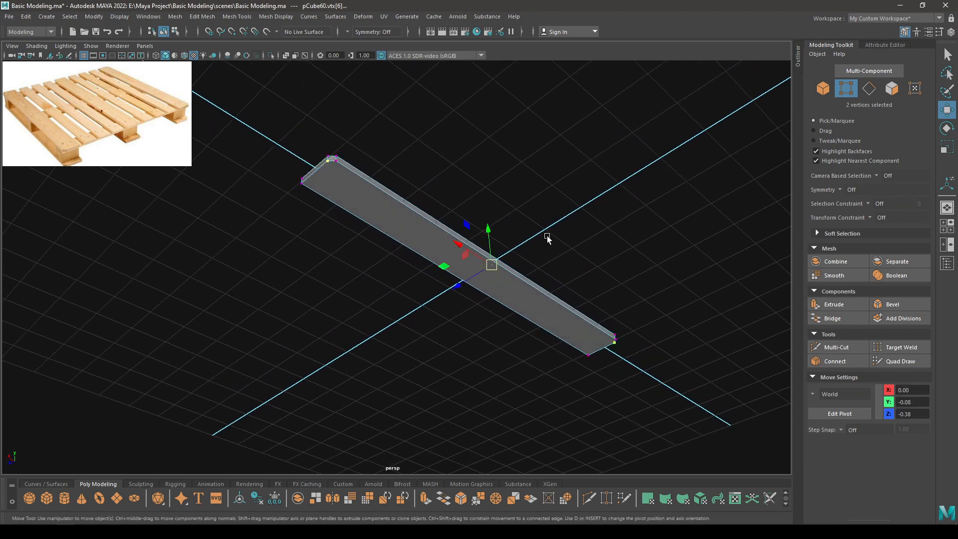
left_click(546, 235)
left_click_drag(547, 235, 374, 216, "alt")
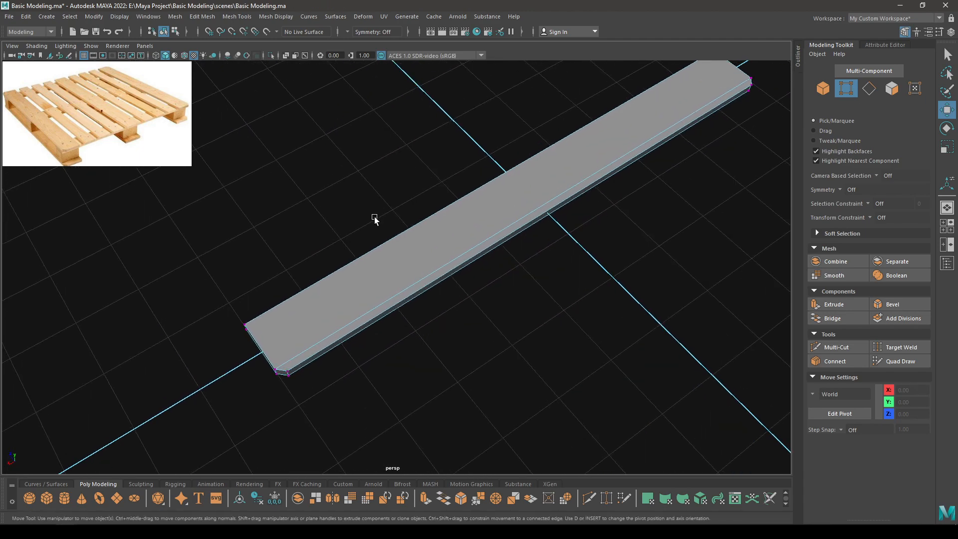
Select the whole plank in Object mode and move it along Z to -5.52.
key("F8")
right_click_drag(444, 167, 512, 313, "alt")
left_click_drag(512, 313, 336, 203, "alt")
left_click(336, 203)
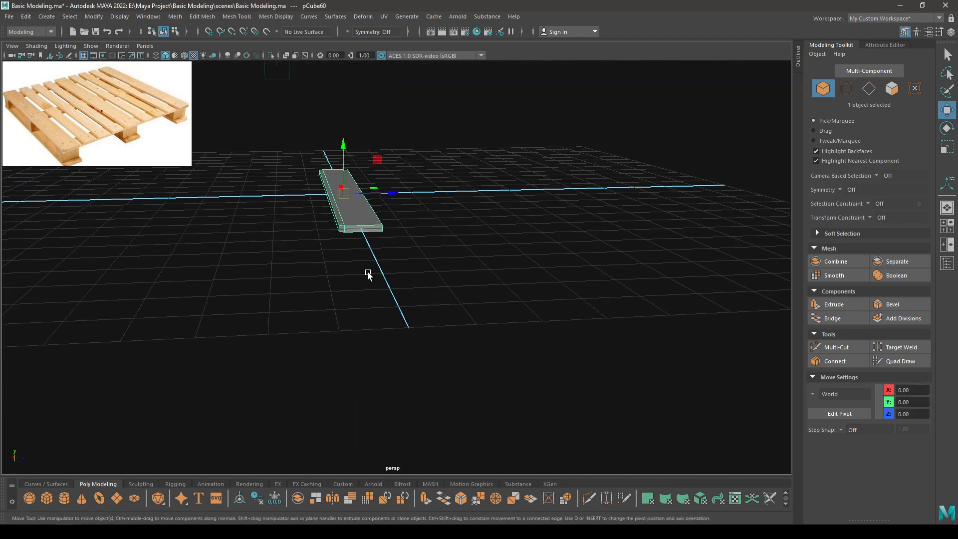
left_click_drag(367, 272, 172, 255, "alt")
middle_click_drag(171, 255, 409, 229, "alt")
left_click_drag(409, 230, 356, 236, "alt")
left_click_drag(364, 270, 423, 239, "alt")
Deselect the plank, orbit around the scene, and create a new cube at the origin.
left_click(408, 251)
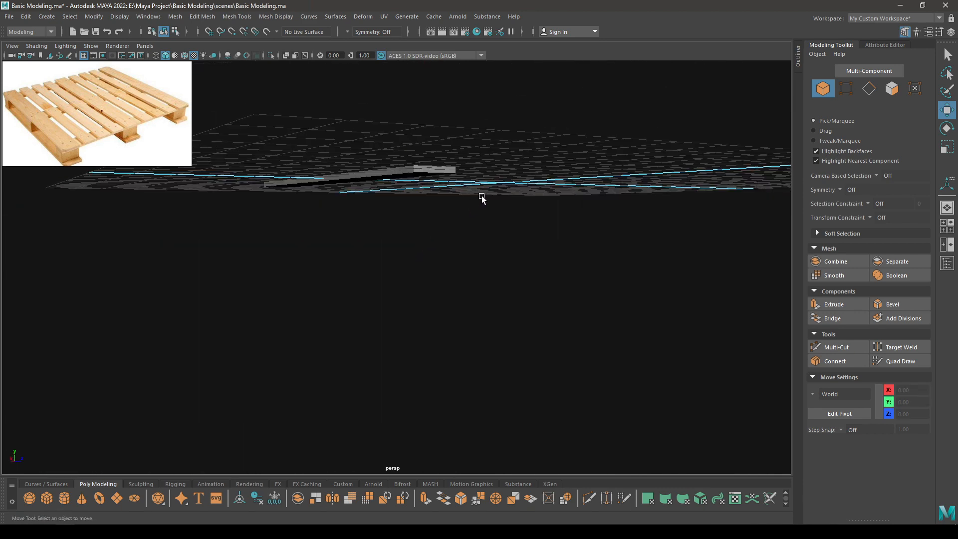
middle_click_drag(478, 196, 455, 264, "alt")
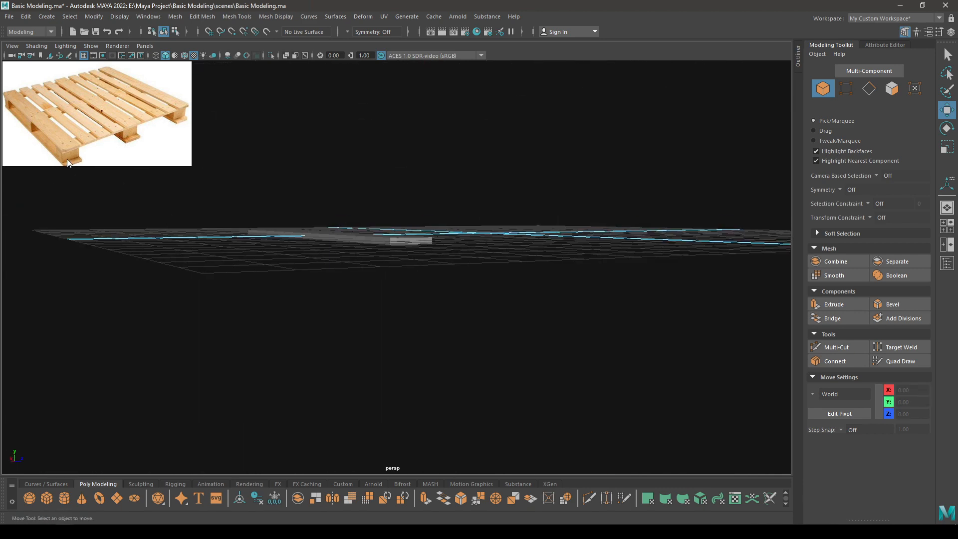
scroll(318, 194, "down", 1)
left_click_drag(318, 194, 306, 206, "alt")
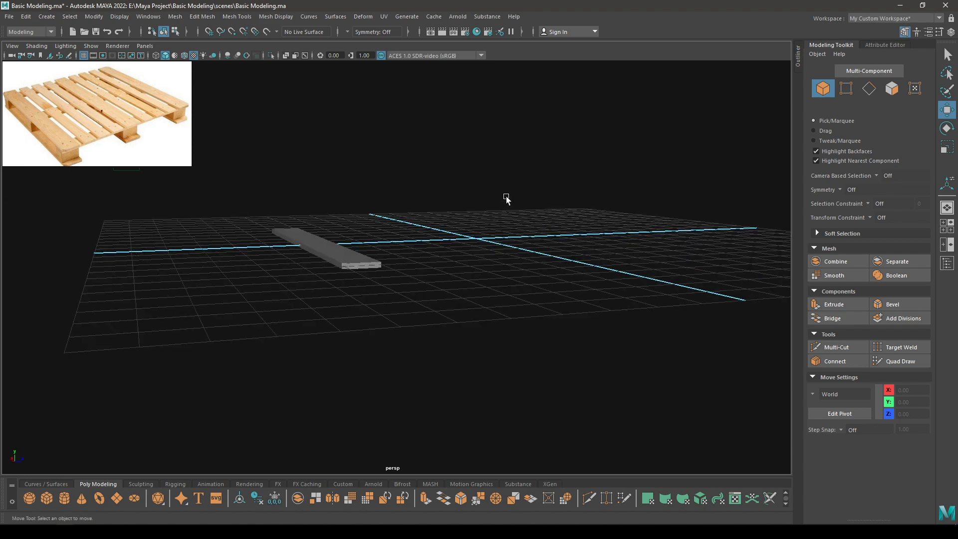
right_click_drag(507, 197, 505, 224, "shift")
Switch to the Top view and frame the new cube with the plank in sight.
left_click_drag(487, 239, 511, 256, "alt")
key("space")
key("space")
key("space")
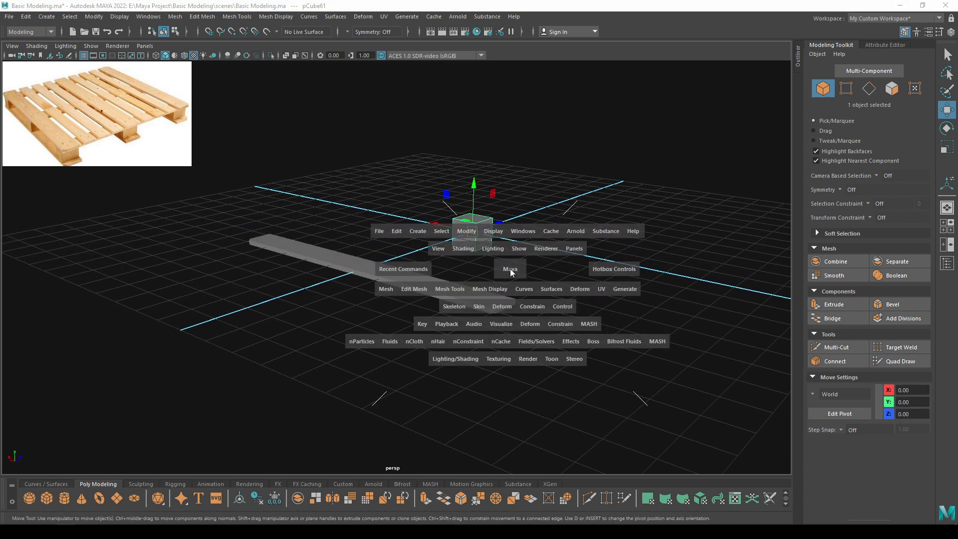
key("space")
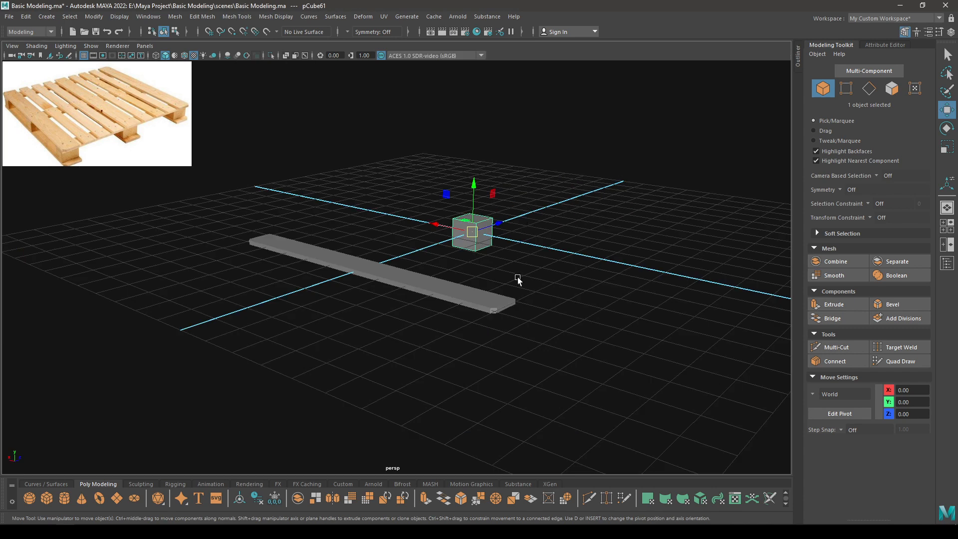
left_click_drag(517, 276, 378, 203, "alt")
key("space")
right_click_drag(406, 240, 394, 175, "alt")
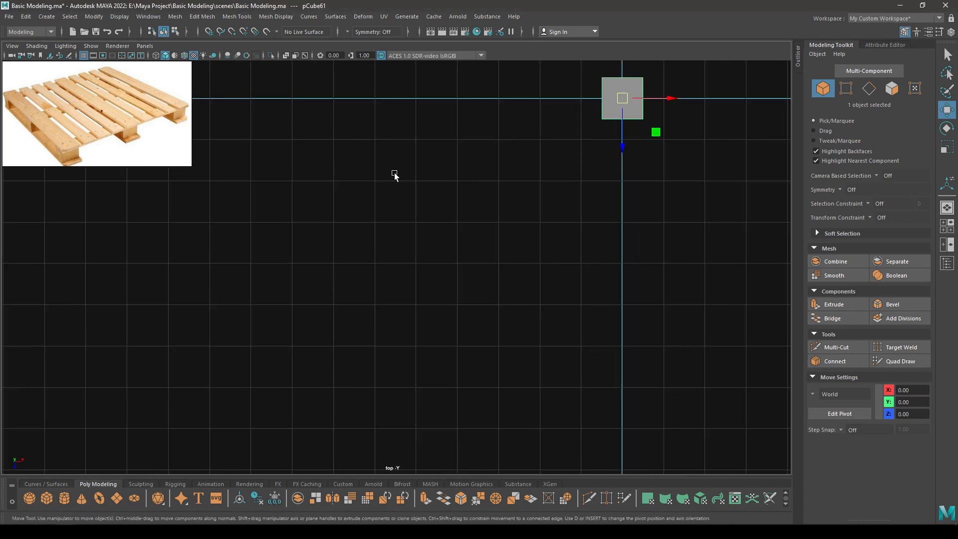
key("f")
right_click_drag(430, 312, 344, 208, "alt")
middle_click_drag(344, 208, 384, 227, "alt")
Move the cube along Z onto the plank and left along X to about -2.65.
left_click_drag(437, 334, 414, 235)
scroll(415, 237, "up", 5)
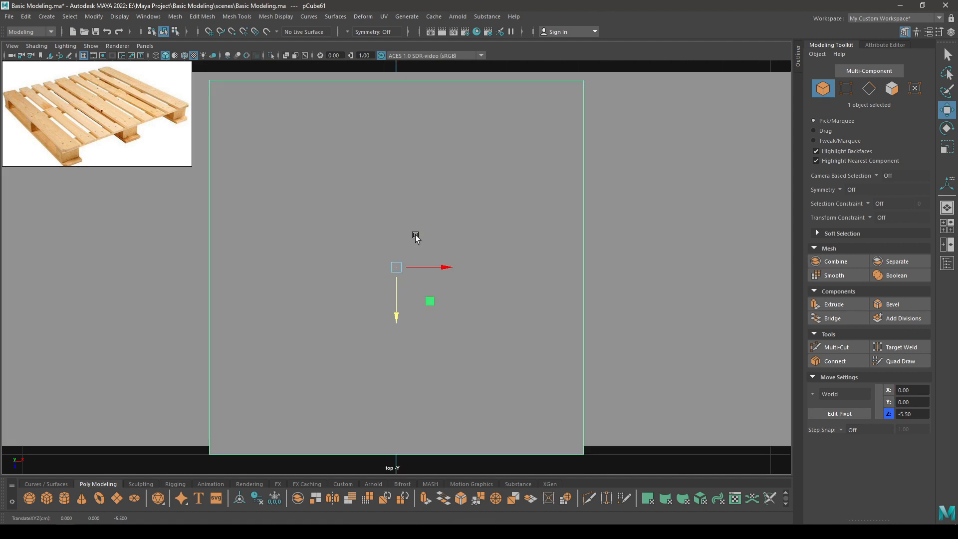
scroll(415, 242, "down", 3)
middle_click_drag(415, 243, 507, 260, "alt")
left_click_drag(505, 276, 155, 277)
middle_click_drag(63, 240, 427, 207, "alt")
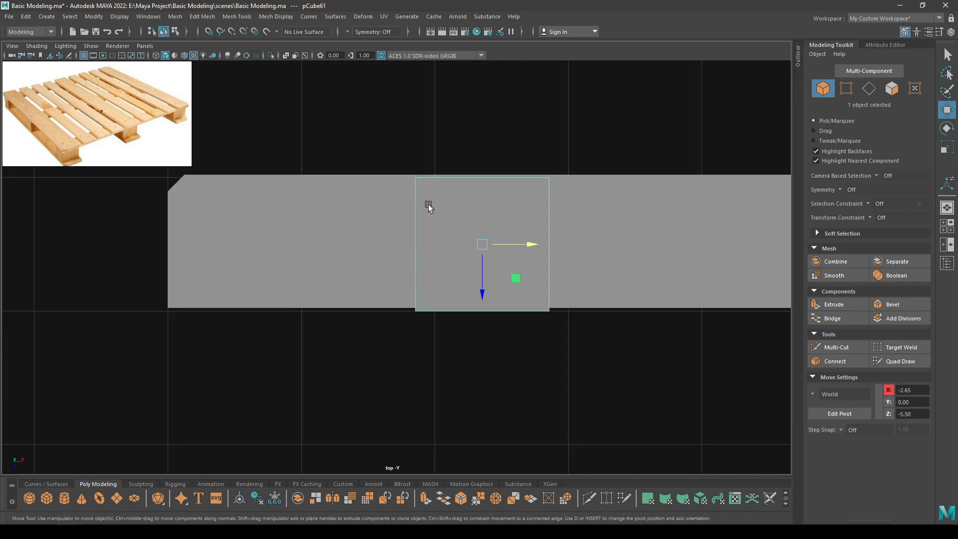
Slide the cube to the plank's end at X -4.38, aligned along Z.
right_click_drag(427, 207, 477, 256, "alt")
middle_click_drag(477, 257, 572, 342, "alt")
left_click_drag(642, 325, 358, 324)
left_click_drag(307, 369, 309, 365)
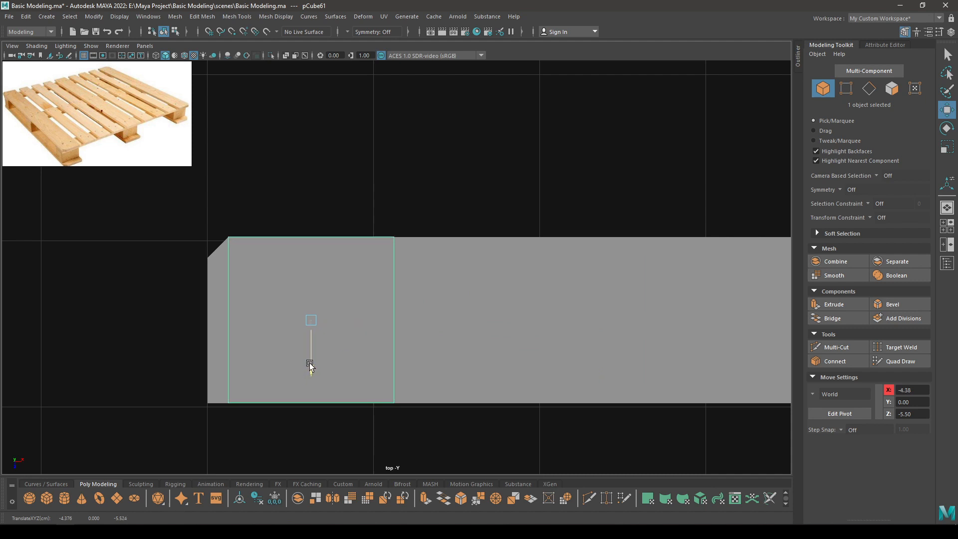
Pan and zoom around the cube in Top view, then reselect it.
right_click_drag(310, 341, 343, 353, "alt")
middle_click_drag(342, 352, 423, 317, "alt")
right_click_drag(423, 317, 434, 391, "alt")
right_click_drag(374, 324, 435, 392, "alt")
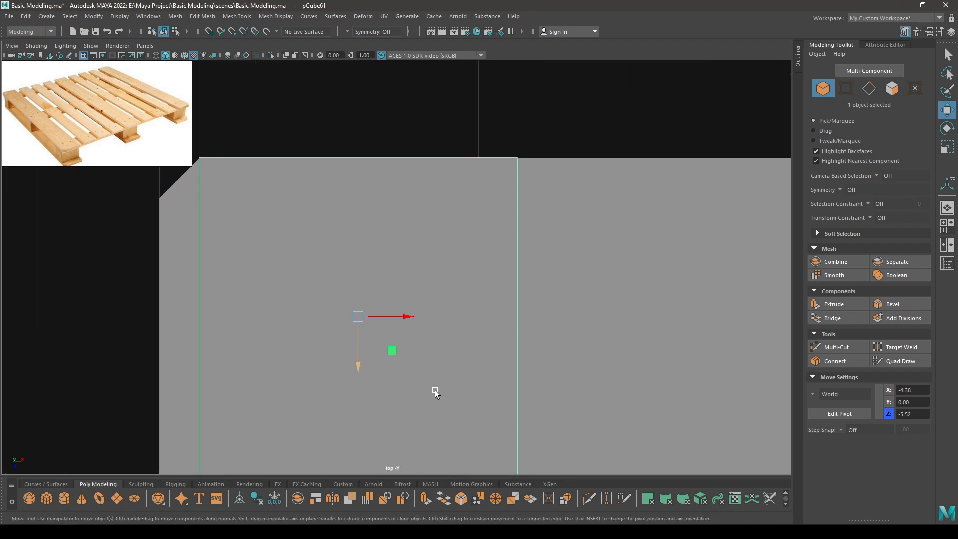
middle_click_drag(429, 373, 421, 257, "alt")
left_click(434, 432)
middle_click_drag(388, 187, 407, 344, "alt")
left_click(402, 342)
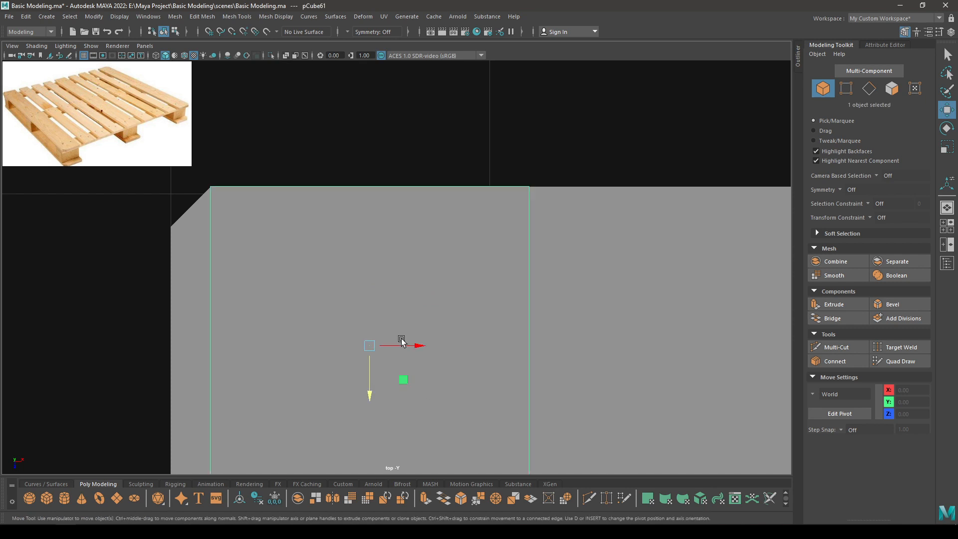
Set moves to follow world axes and reselect the cube.
left_click(371, 395)
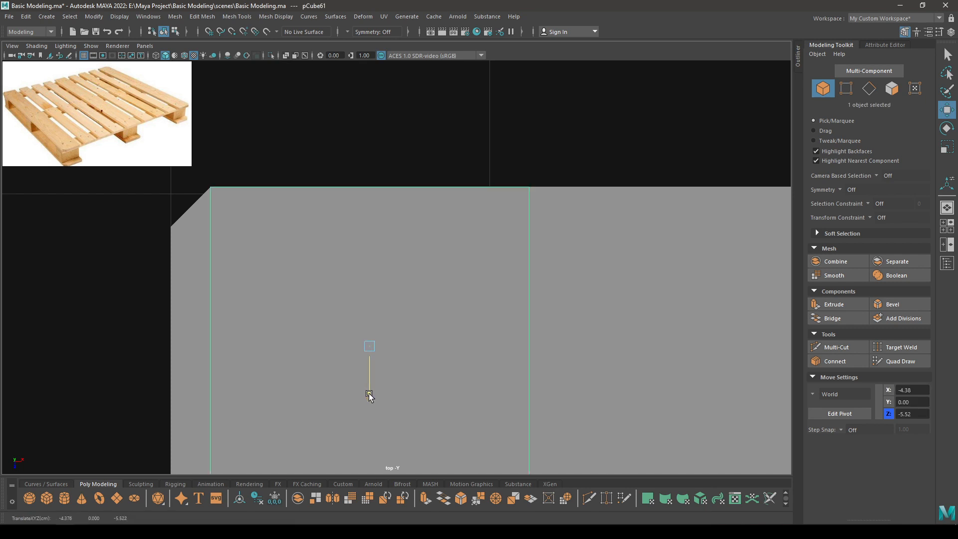
left_click_drag(387, 227, 360, 229)
left_click(471, 130)
scroll(526, 322, "down", 2)
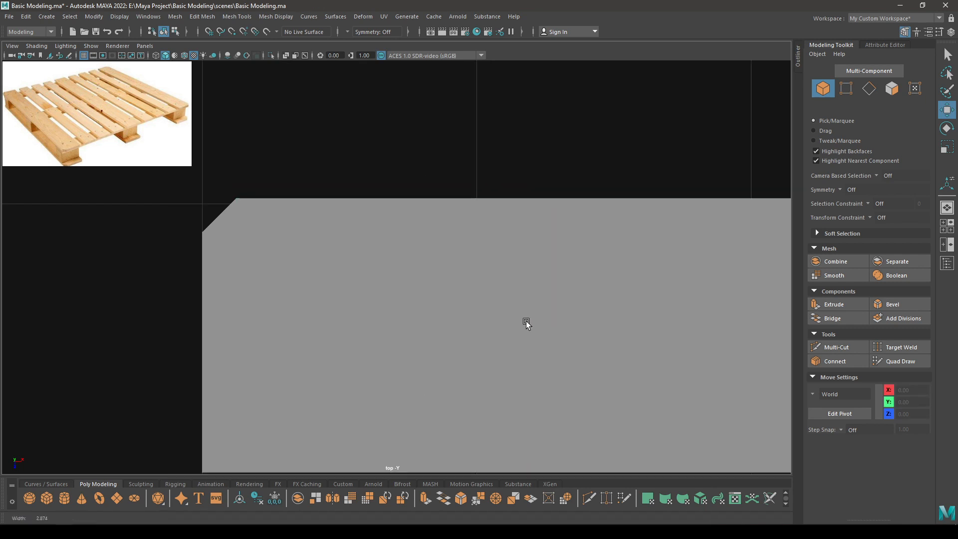
middle_click_drag(527, 322, 501, 215, "alt")
left_click(387, 257)
Give the polyCube2 cube Width 0.7, Height 0.7 and Depth 0.9.
key("t")
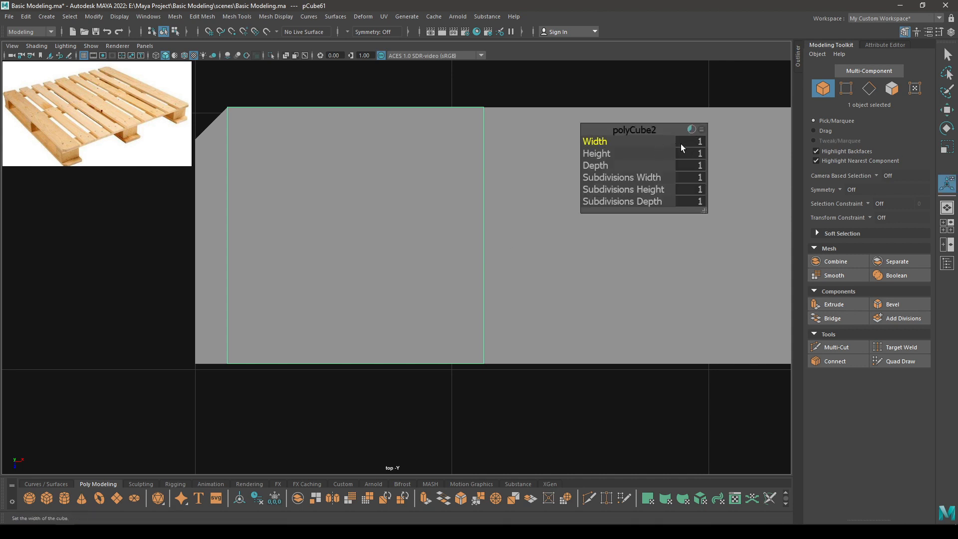
left_click_drag(628, 130, 574, 138)
left_click(645, 149)
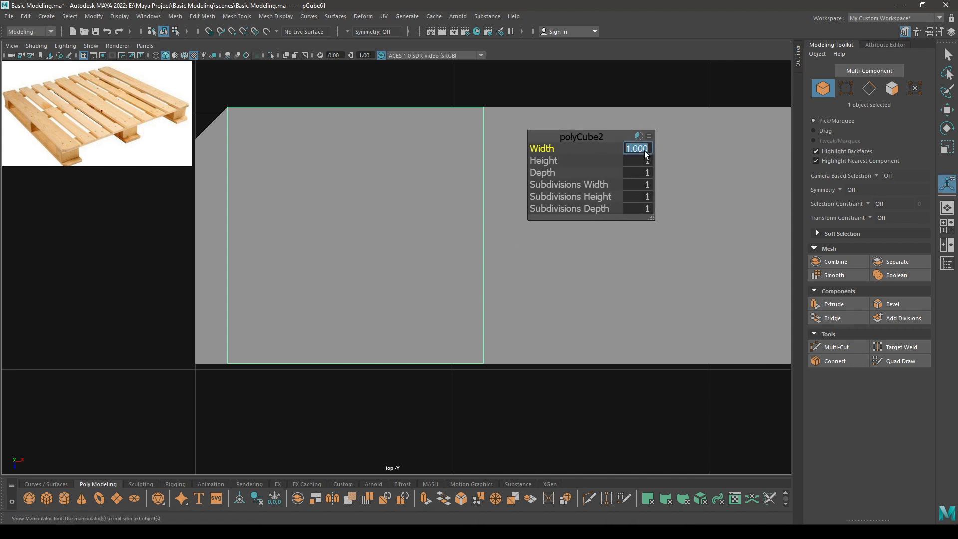
type("0.7")
key("Tab")
type("0.")
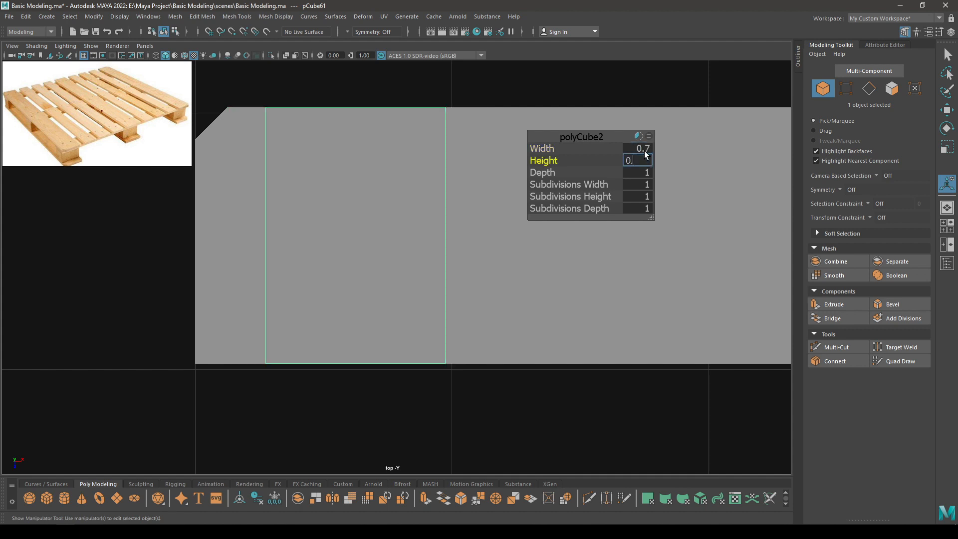
type("7")
key("Tab")
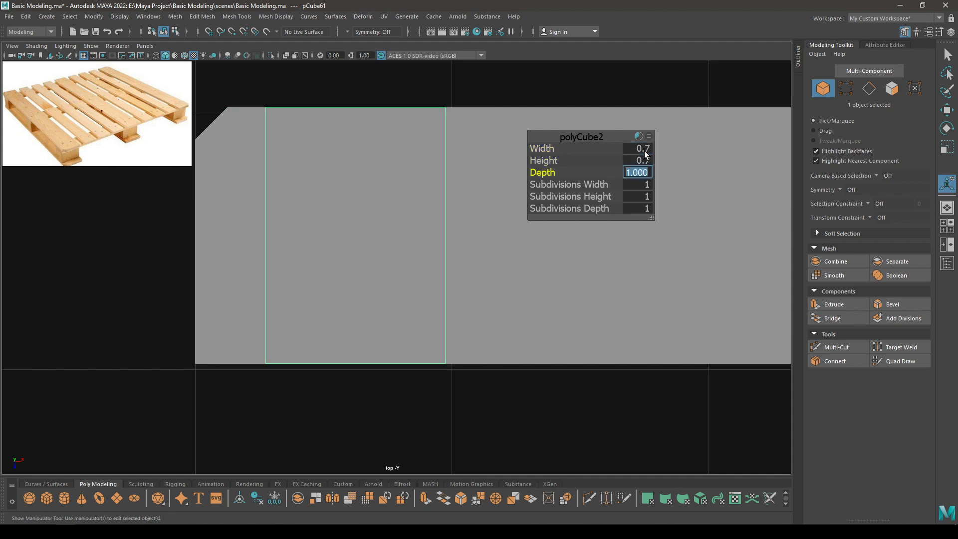
type("0.9")
key("Return")
key("w")
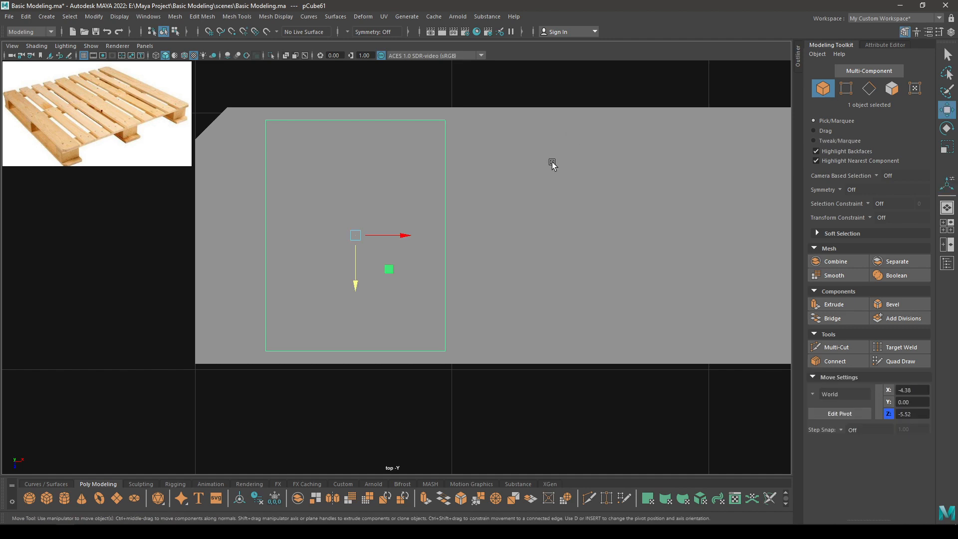
In Front view, lower the cube beneath the plank to Y -0.42.
left_click_drag(551, 164, 430, 370, "alt")
key("space")
right_click_drag(430, 370, 333, 261, "alt")
middle_click_drag(333, 262, 382, 147, "alt")
right_click_drag(384, 148, 483, 379, "alt")
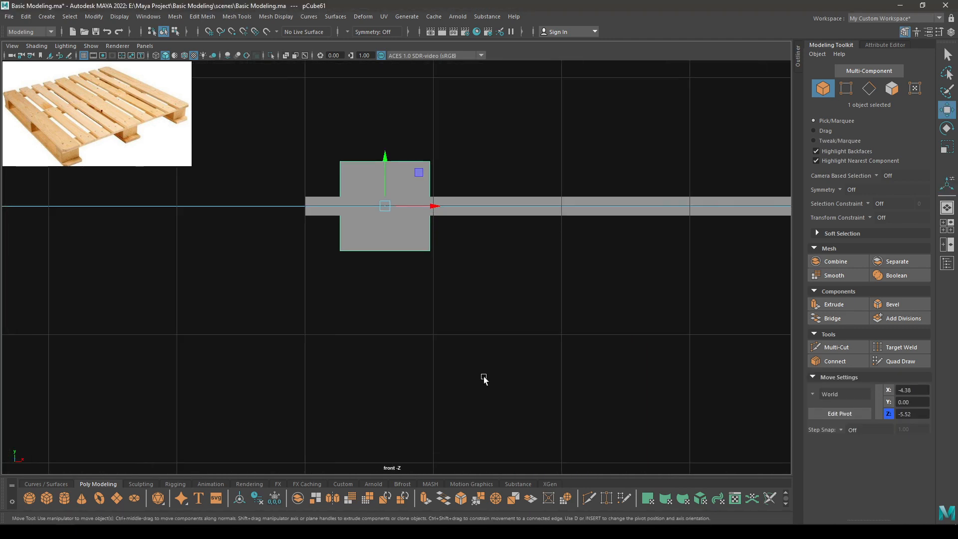
left_click_drag(387, 162, 397, 211)
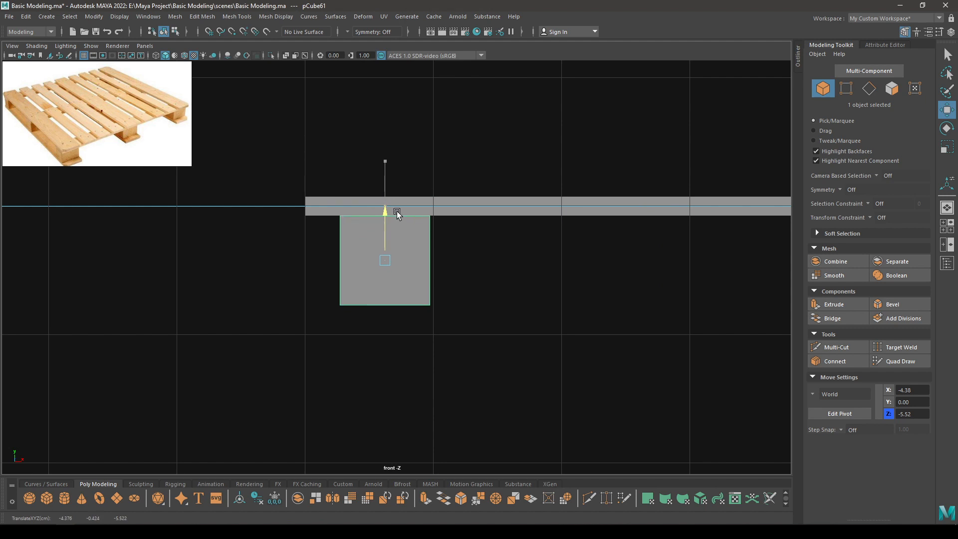
left_click(458, 250)
left_click(378, 250)
Correct the cube size to Width 0.8 and Depth 1, then return to perspective.
key("t")
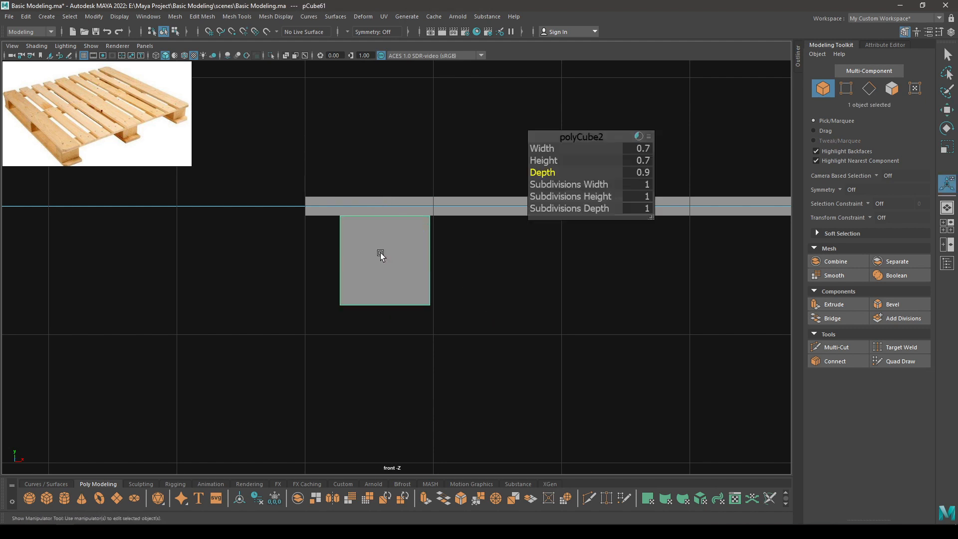
left_click(643, 172)
left_click(644, 148)
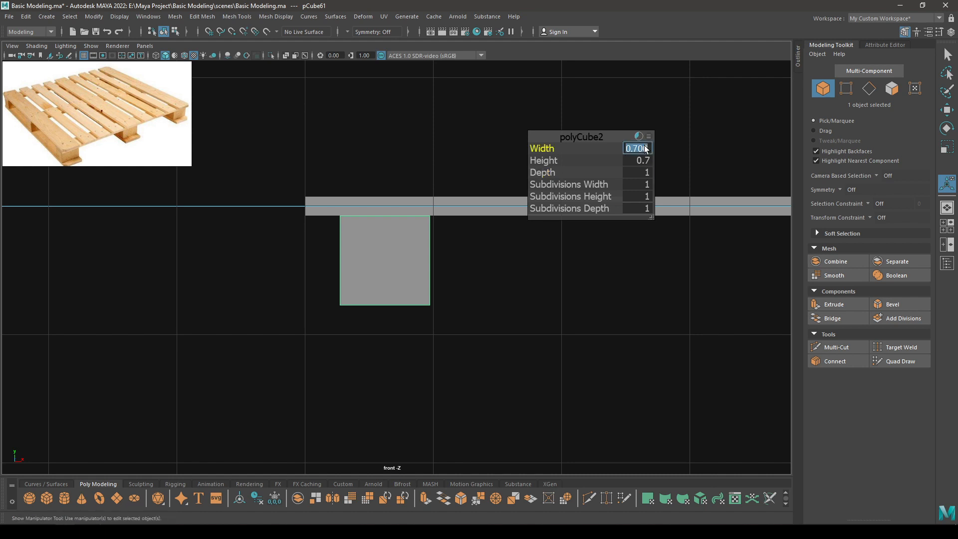
key("Return")
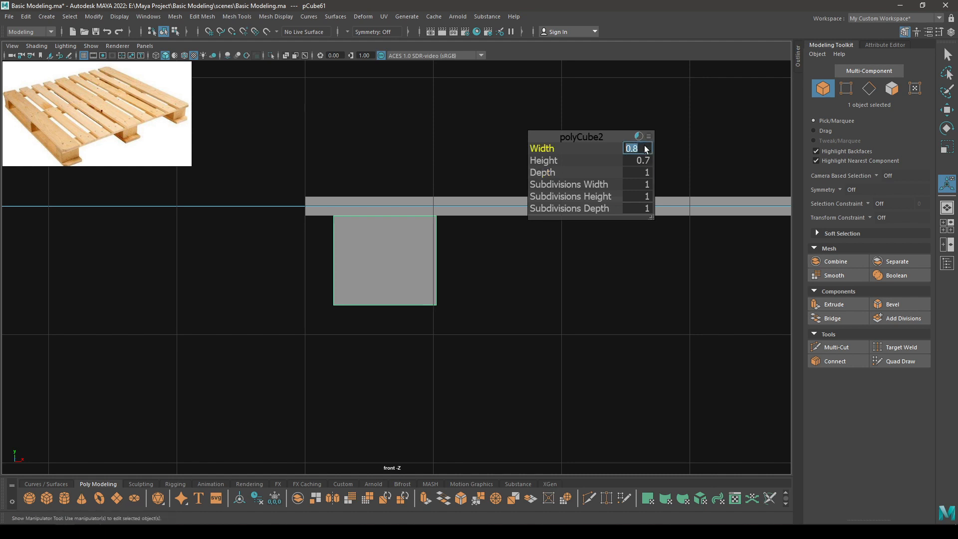
key("w")
key("space")
key("space")
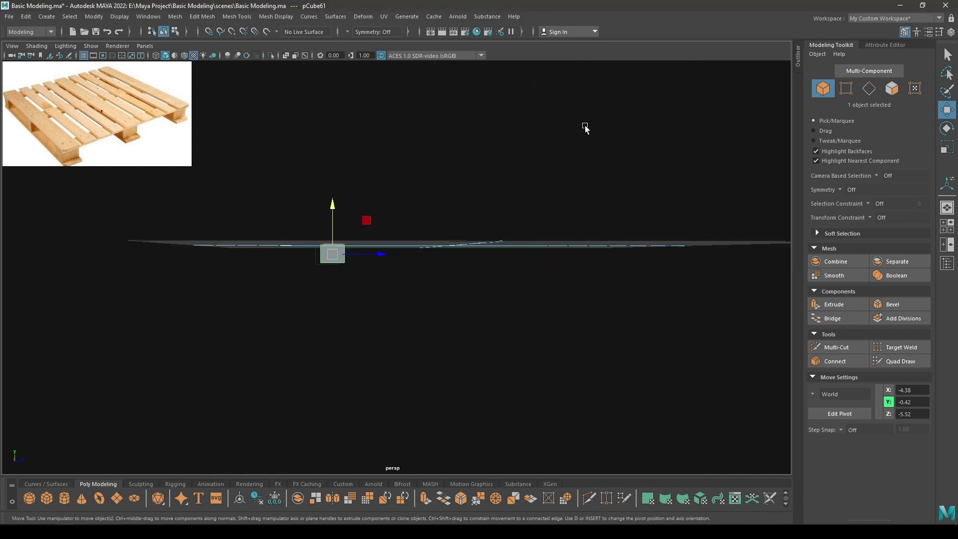
Slide the small support block along X in a wireframe top view.
mouse_move(585, 127)
left_mouse_down("alt")
mouse_move(496, 267)
mouse_move(264, 189)
left_mouse_up("alt")
key("space")
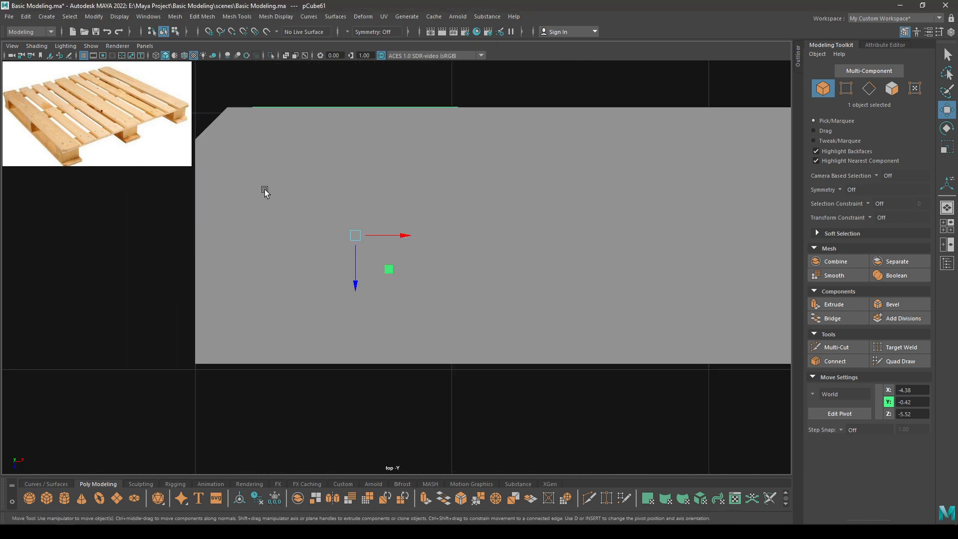
key("4")
middle_click_drag(349, 242, 411, 267, "alt")
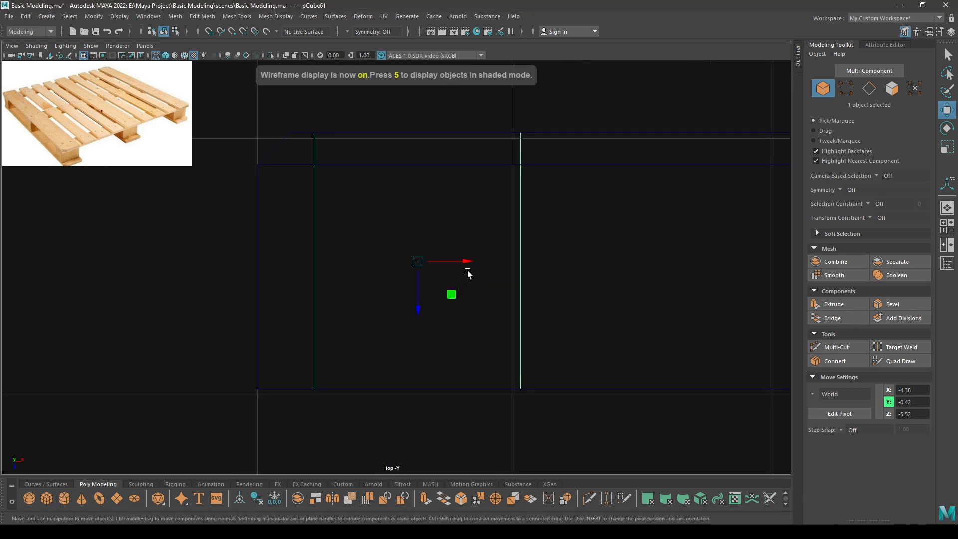
left_click_drag(468, 274, 403, 270)
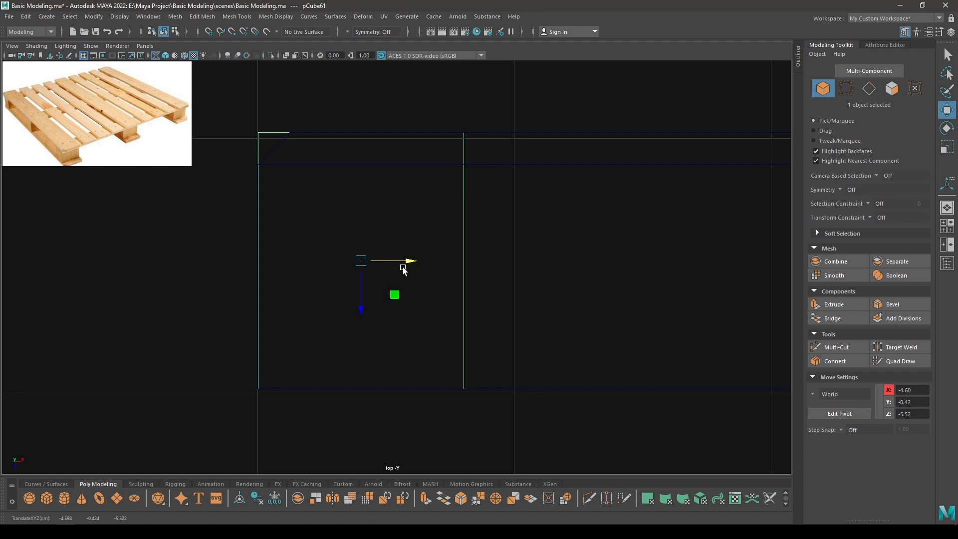
Undo the block's last X move and reselect it in the shaded perspective view.
key("ctrl+z")
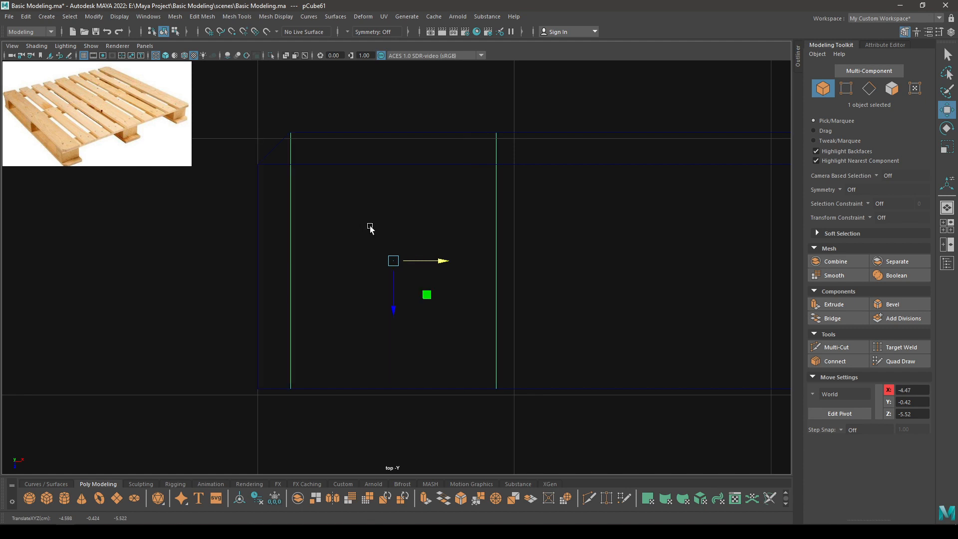
key("space")
left_click_drag(368, 225, 367, 161)
mouse_move(402, 240)
left_mouse_down("alt")
mouse_move(388, 244)
mouse_move(423, 249)
mouse_move(379, 342)
mouse_move(506, 300)
mouse_move(454, 322)
mouse_move(316, 285)
left_mouse_up("alt")
key("5")
left_click(368, 274)
left_click(270, 267)
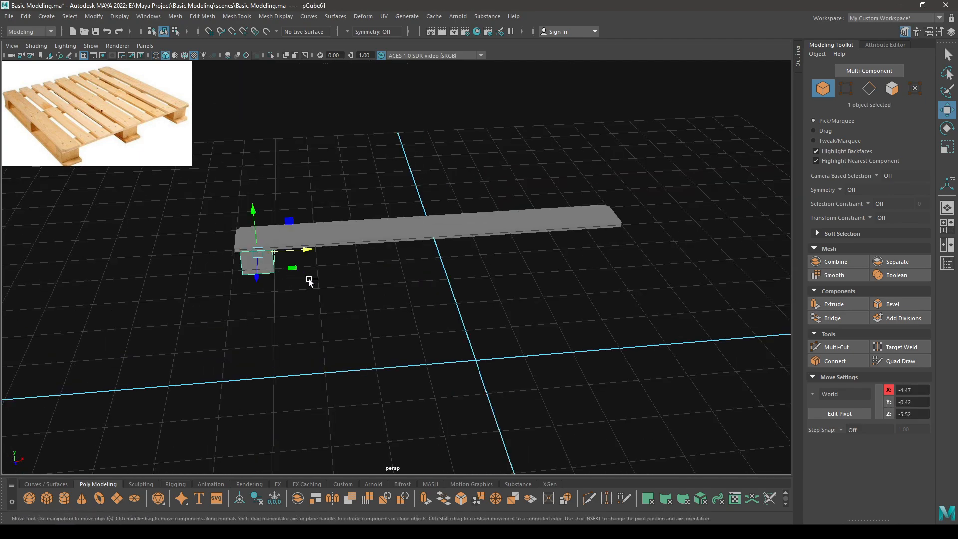
Clone the support block out to the plank's right end at X 4.48.
left_click_drag(308, 252, 617, 235)
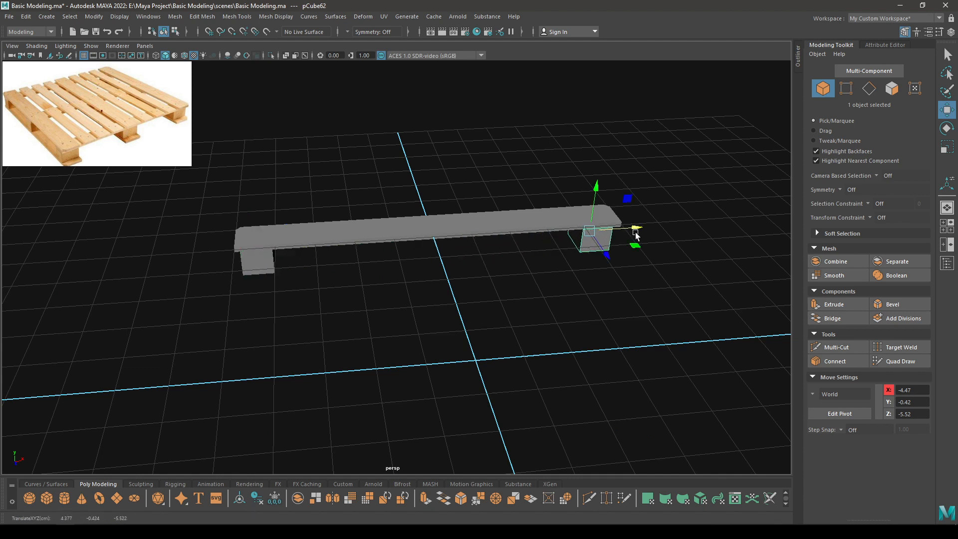
key("space")
scroll(417, 252, "down", 5)
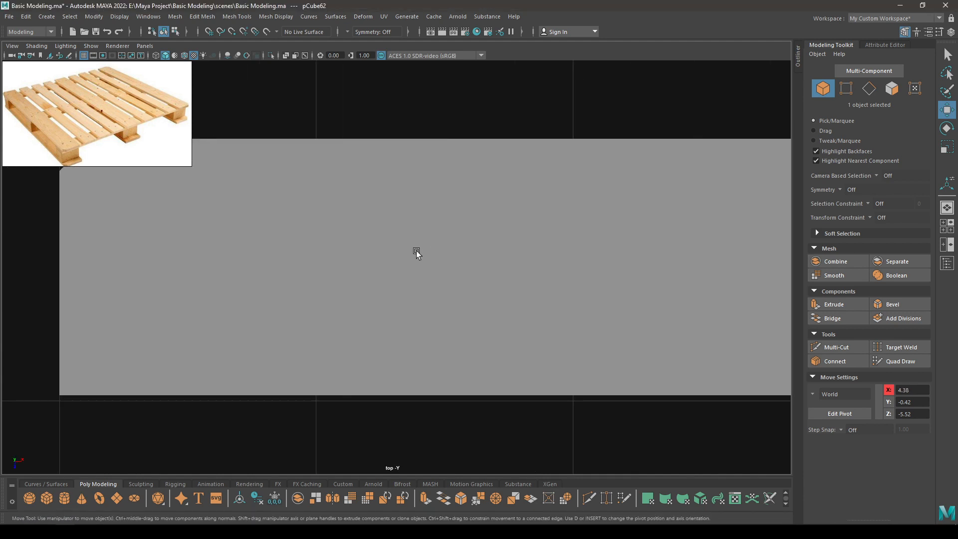
key("4")
scroll(451, 207, "down", 1)
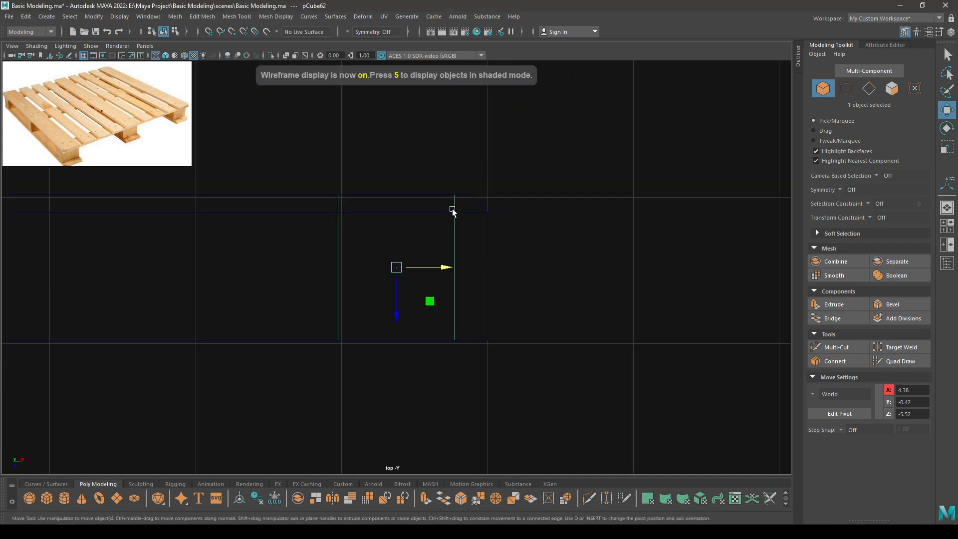
scroll(462, 279, "up", 5)
left_click_drag(450, 267, 472, 253)
key("space")
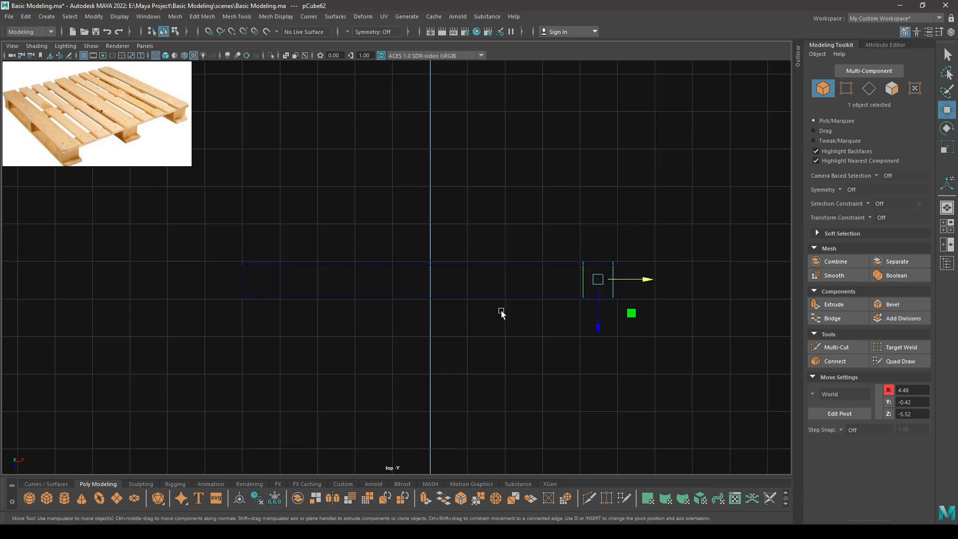
scroll(500, 313, "up", 2)
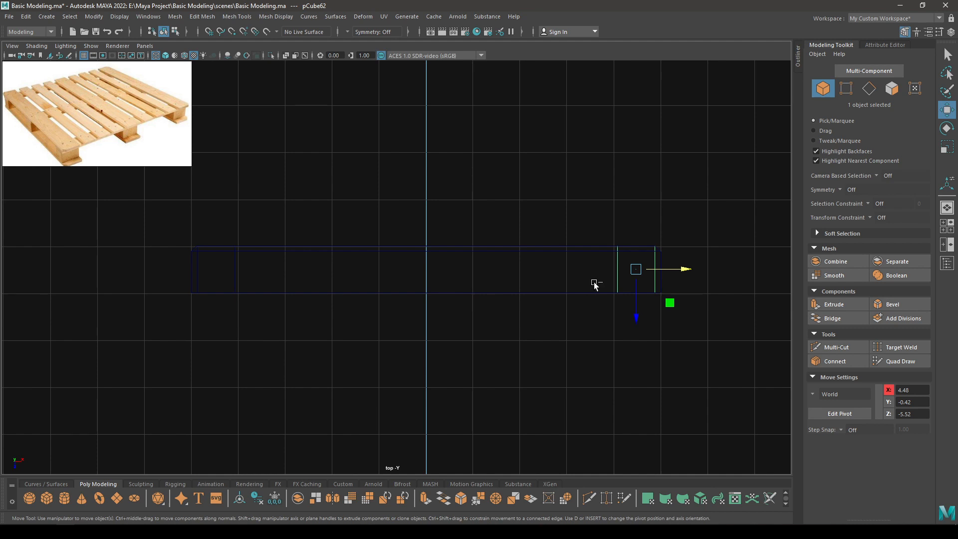
Clone another block to the plank's centre at X 0.01 and return to shaded perspective.
mouse_move(681, 269)
left_mouse_down("shift")
mouse_move(474, 298)
mouse_move(485, 188)
left_mouse_up("shift")
key("space")
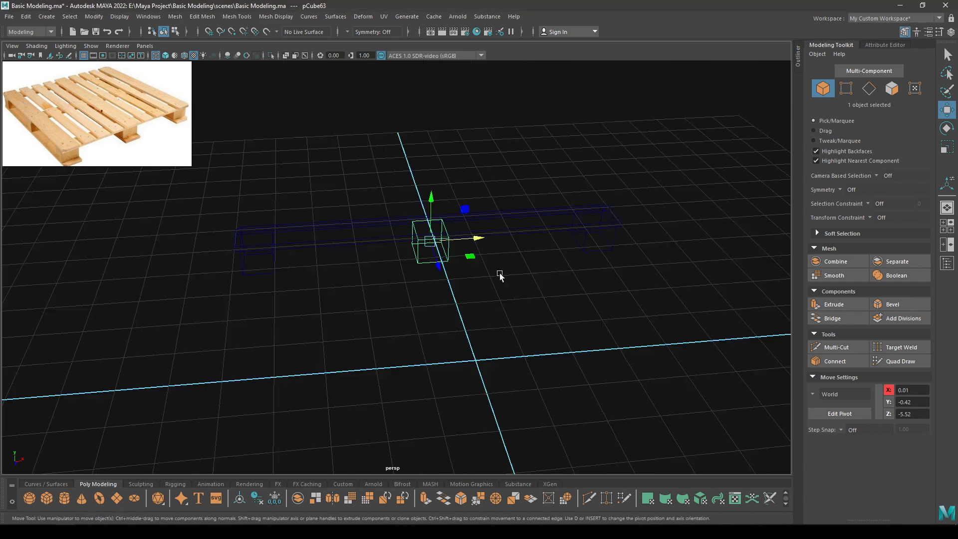
key("5")
left_click(462, 325)
mouse_move(462, 325)
left_mouse_down("alt")
mouse_move(552, 308)
mouse_move(491, 265)
mouse_move(441, 331)
left_mouse_up("alt")
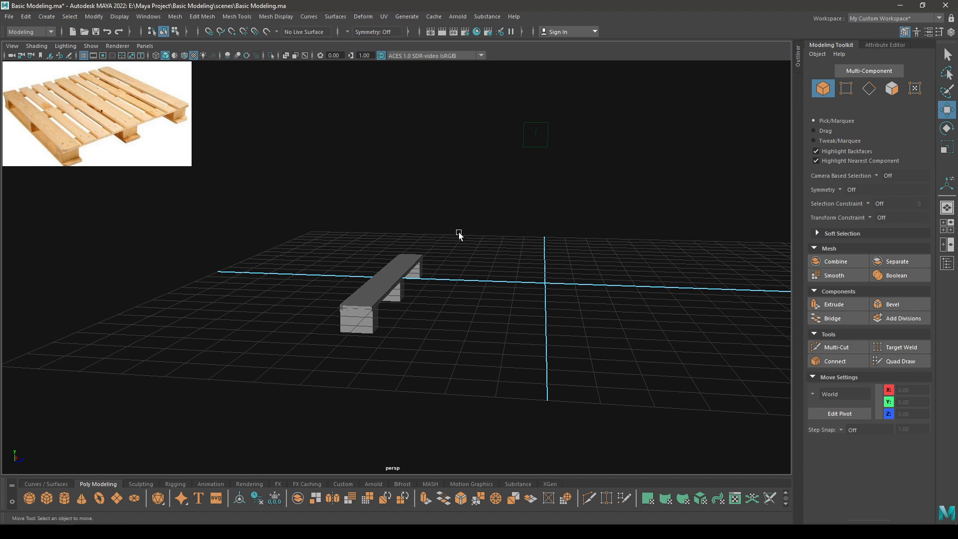
Flip the plank copy over by rotating it -180° about X.
left_click(406, 264)
left_click_drag(459, 310, 443, 419, "alt")
scroll(422, 420, "up", 4)
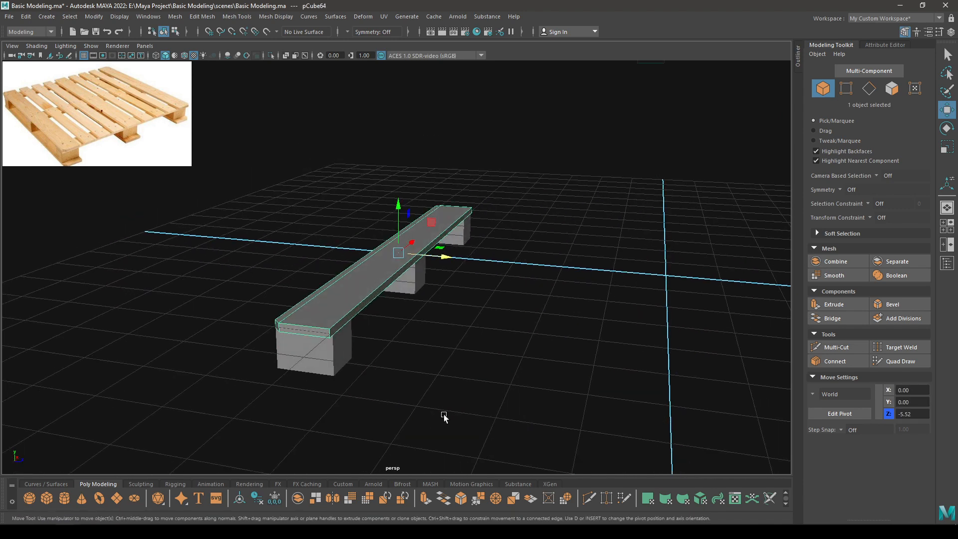
key("e")
left_click_drag(399, 282, 376, 316, "alt")
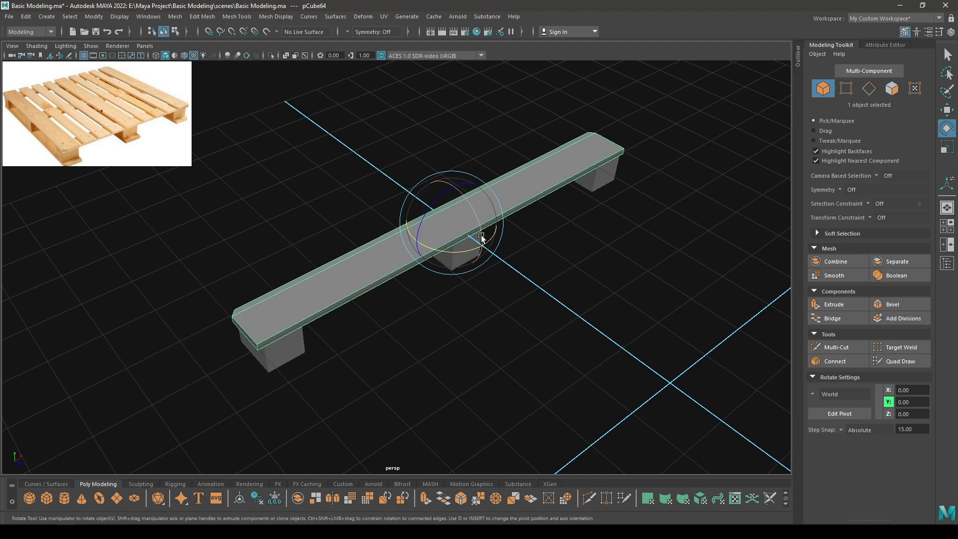
left_click_drag(481, 235, 504, 194)
left_click_drag(433, 229, 293, 205)
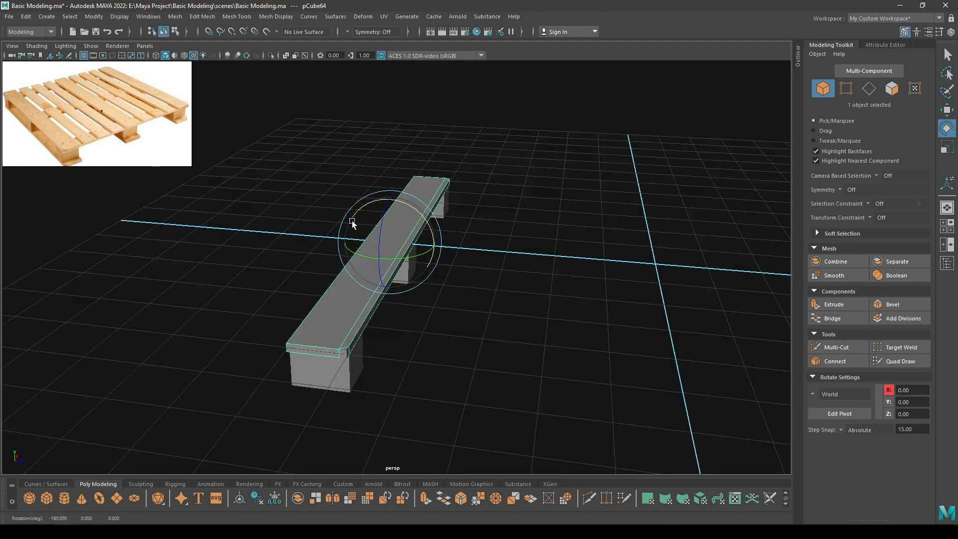
left_click_drag(414, 256, 292, 305)
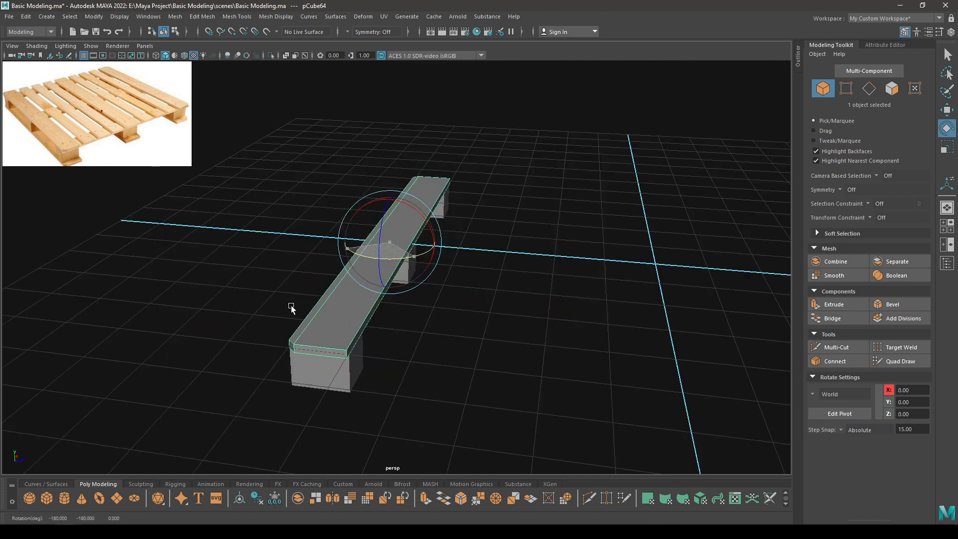
Lower the flipped plank beneath the support blocks to Y -0.84.
key("w")
left_click_drag(387, 202, 361, 266)
key("space")
middle_click_drag(354, 288, 354, 273)
key("space")
left_click_drag(424, 282, 400, 252)
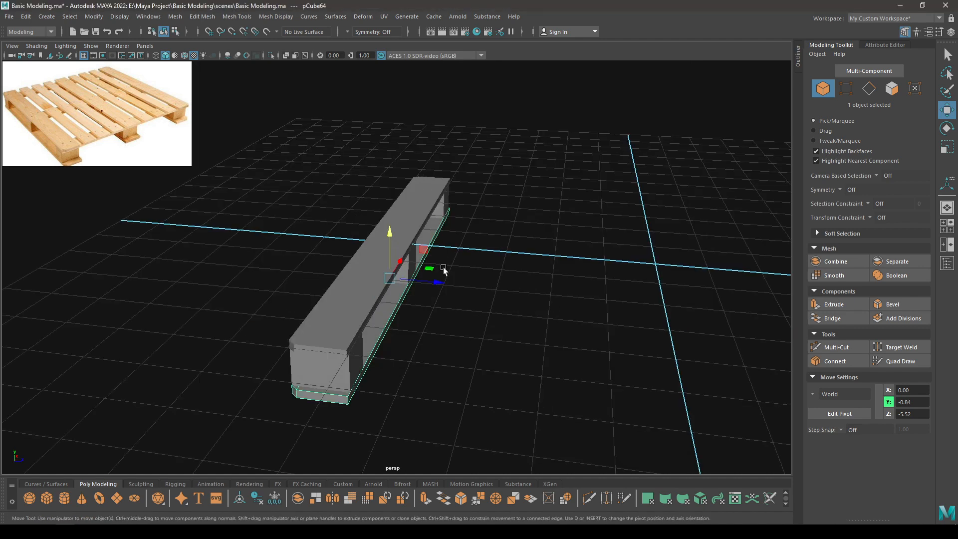
Select all five runner pieces and rotate them -180° about Y.
left_click_drag(509, 117, 354, 412)
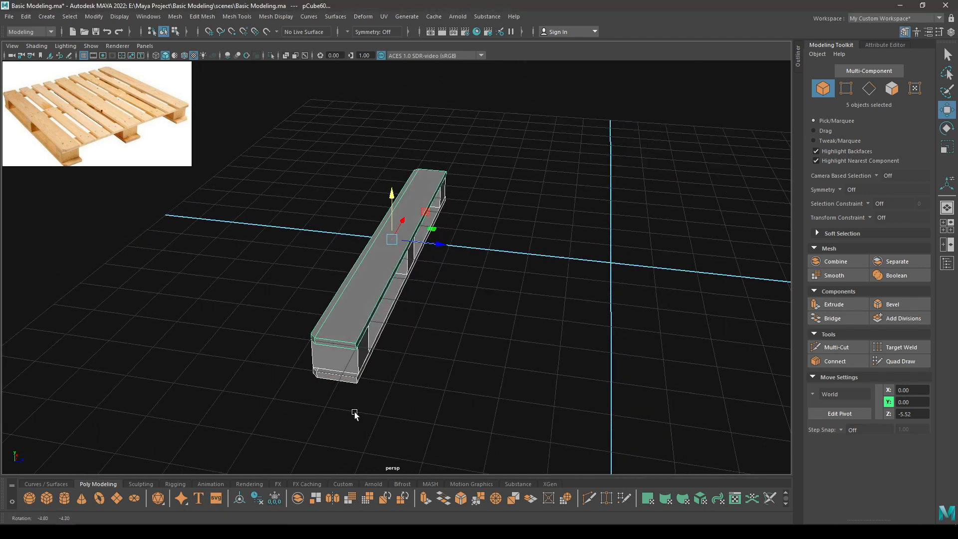
middle_click_drag(394, 398, 310, 388, "alt")
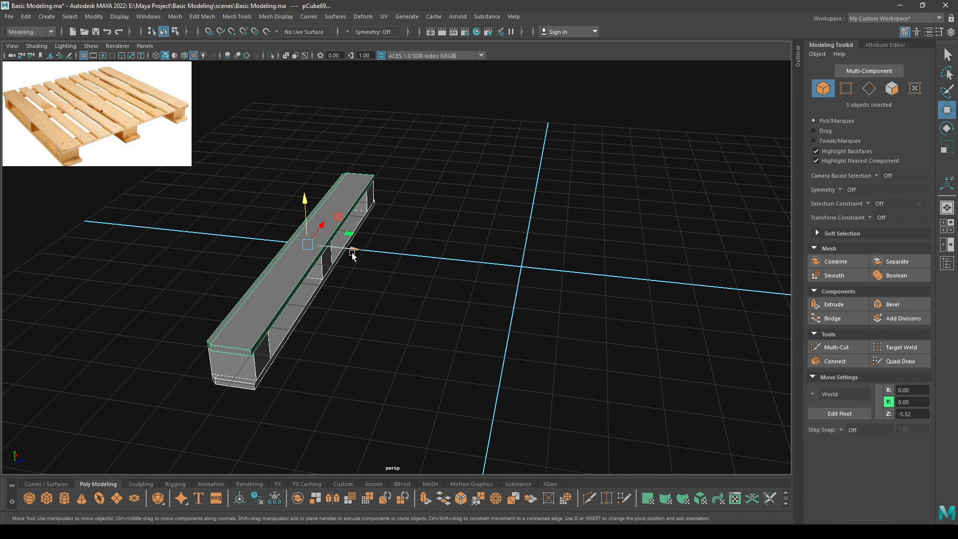
key("e")
left_click_drag(349, 265, 244, 328)
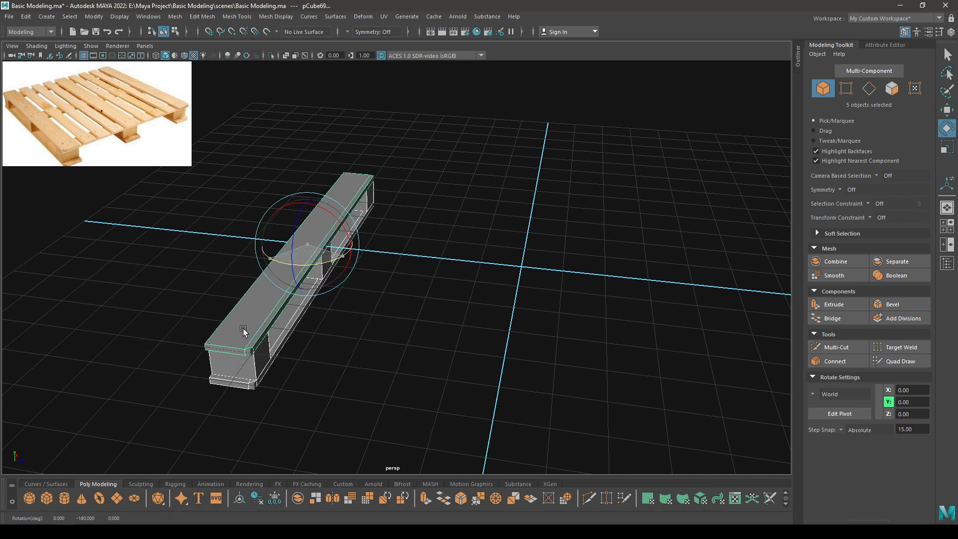
key("w")
Clone the plank-and-block runner out to the far side at Z 5.43.
left_click_drag(341, 250, 831, 315, "shift")
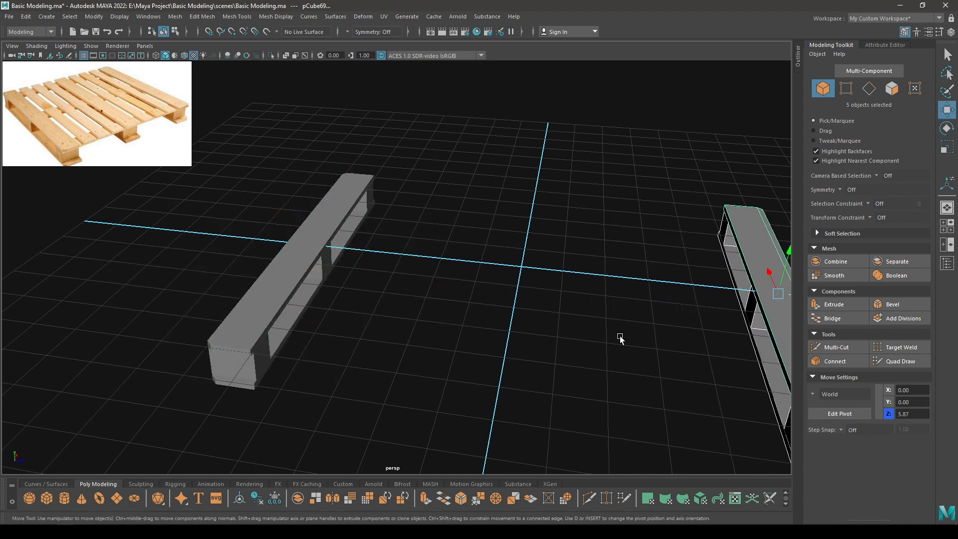
scroll(620, 336, "down", 4)
key("space")
left_click_drag(562, 230, 464, 228)
left_click_drag(427, 366, 489, 221)
key("space")
Select the copied runner's three blocks and clone them toward the middle, near Z 1.34.
left_click(489, 221)
left_click(545, 238, "shift")
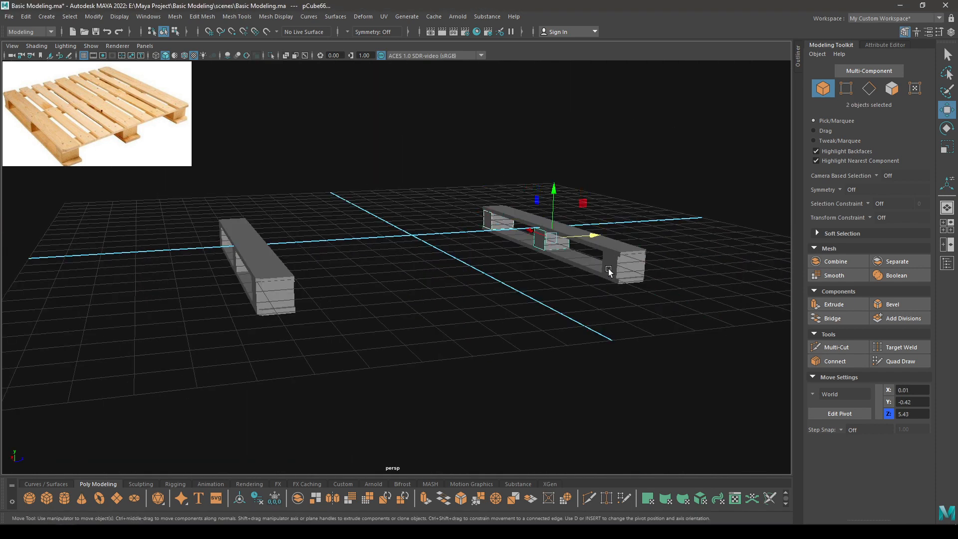
left_click(610, 269, "shift")
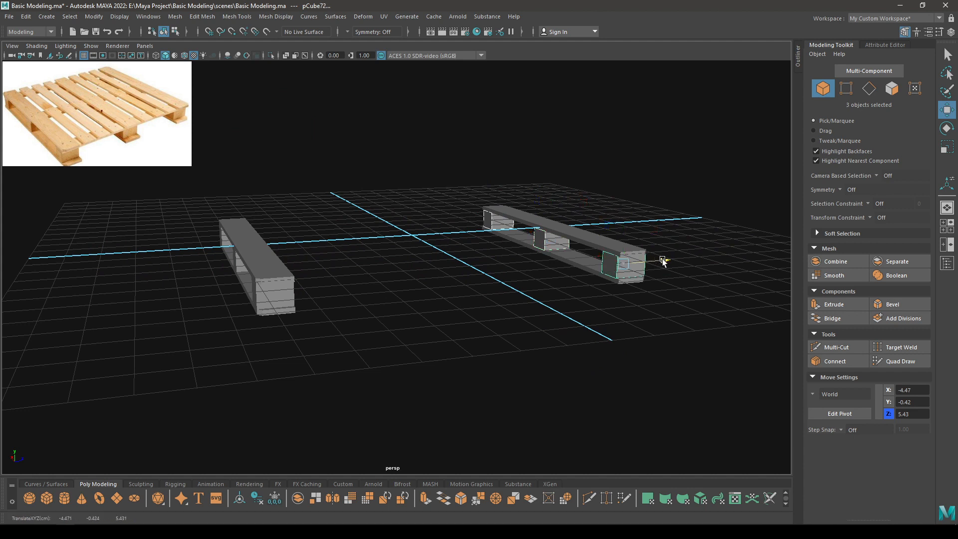
left_click_drag(658, 261, 552, 268, "alt")
key("space")
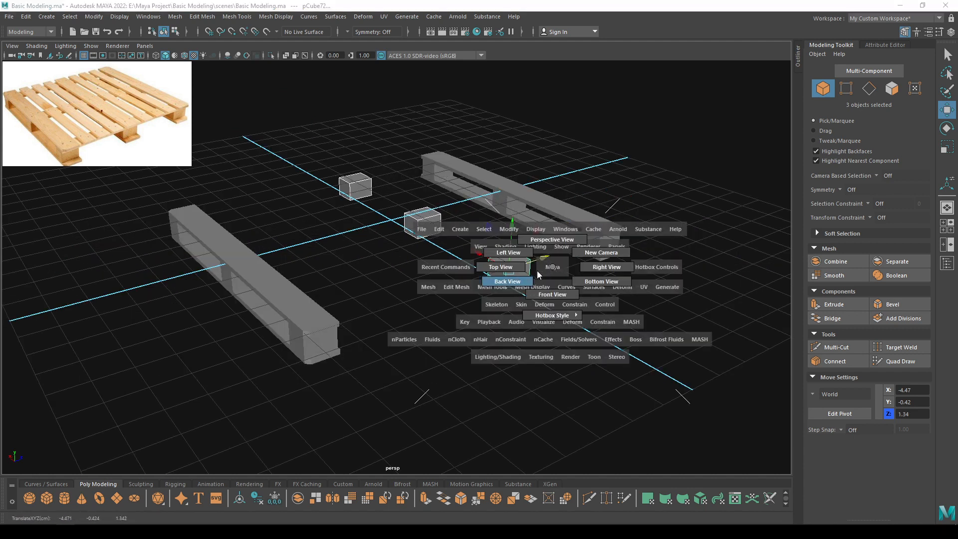
Nudge the three middle blocks along Z so they centre at Z 0.
left_click(490, 273)
scroll(464, 387, "up", 5)
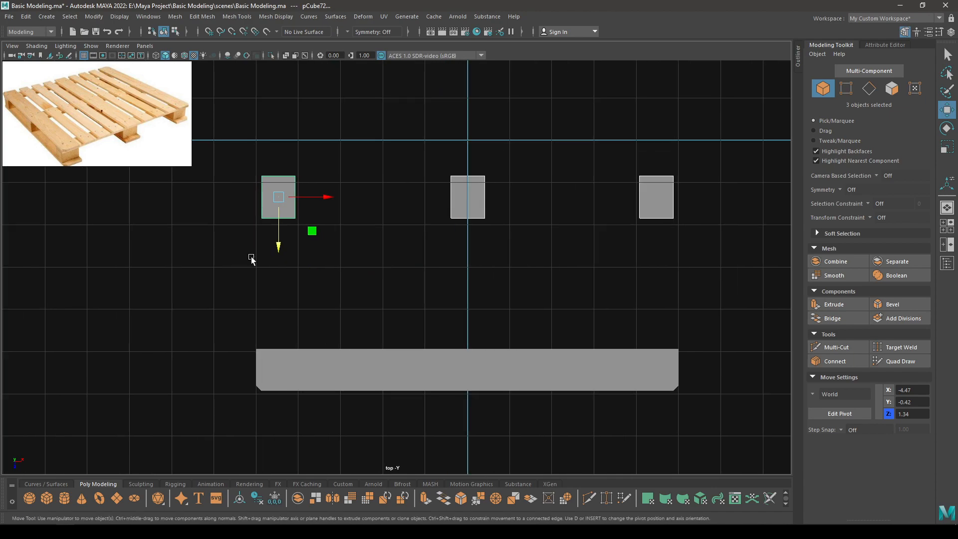
left_click_drag(277, 253, 252, 242)
key("space")
left_click(283, 190)
left_click_drag(301, 288, 379, 253, "alt")
Create a new cube, pCube73, at the origin.
left_click(376, 307)
right_click_drag(379, 253, 376, 282, "shift")
left_click_drag(377, 282, 402, 300, "alt")
key("space")
right_click_drag(402, 300, 449, 336, "alt")
key("space")
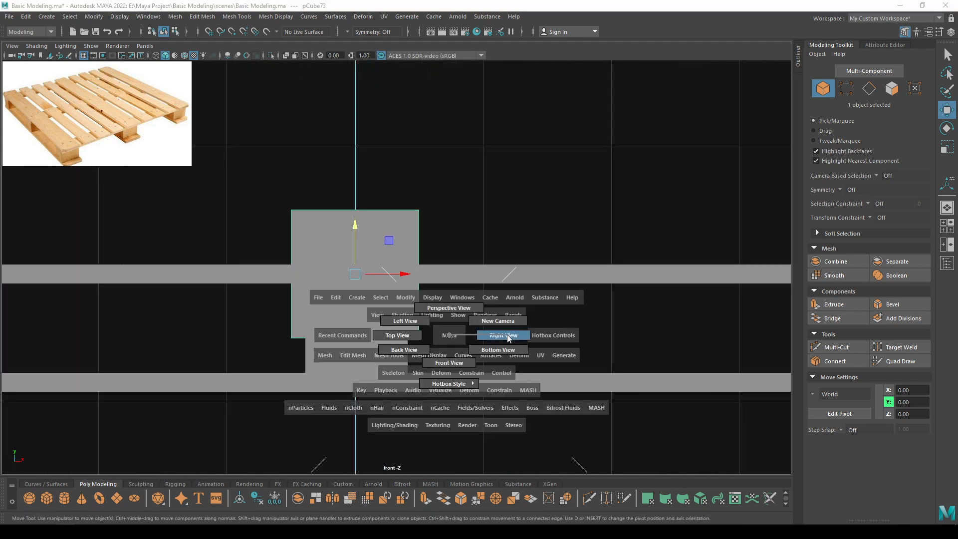
Zoom the side view in on the cubes and turn on wireframe-on-shaded display.
left_click_drag(507, 335, 508, 335)
middle_click_drag(406, 307, 623, 245, "alt")
right_click_drag(623, 244, 563, 379, "alt")
middle_click_drag(563, 379, 507, 372, "alt")
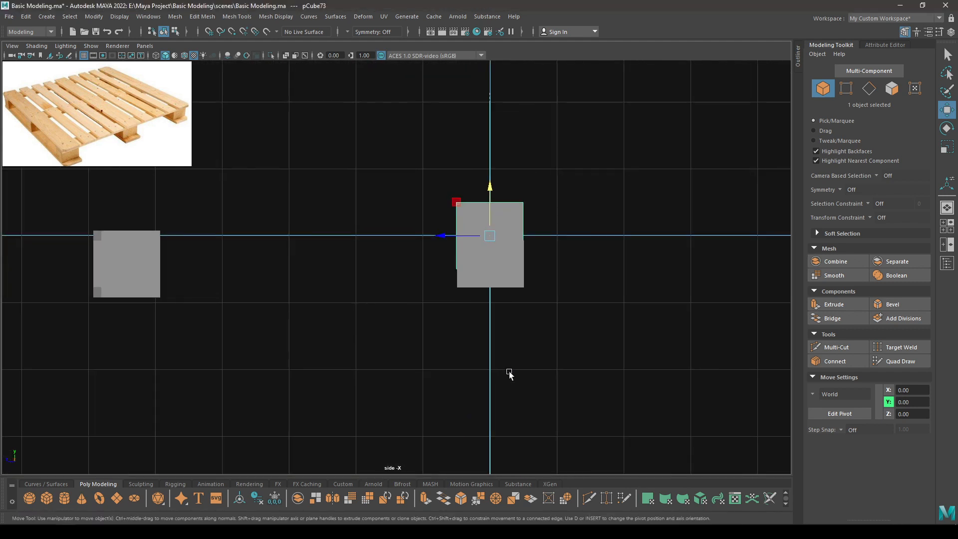
left_click(184, 55)
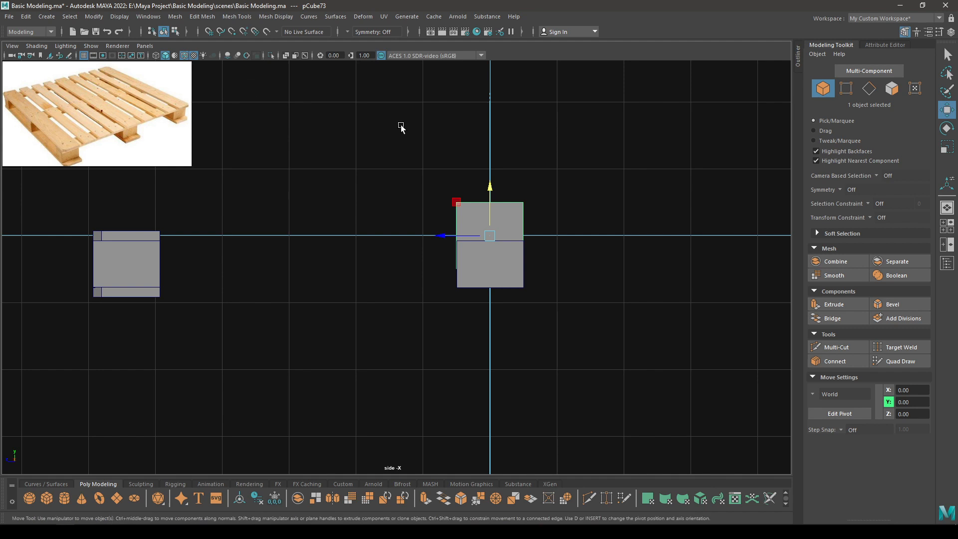
Flatten the new cube to Height 0.15 and fit it just under the middle blocks.
middle_click_drag(477, 189, 493, 295)
key("t")
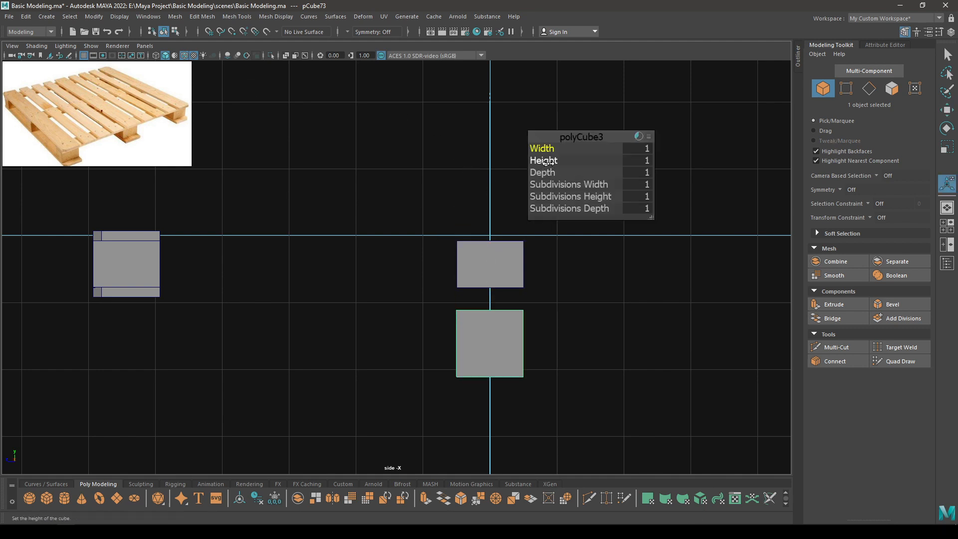
left_click_drag(544, 161, 505, 163)
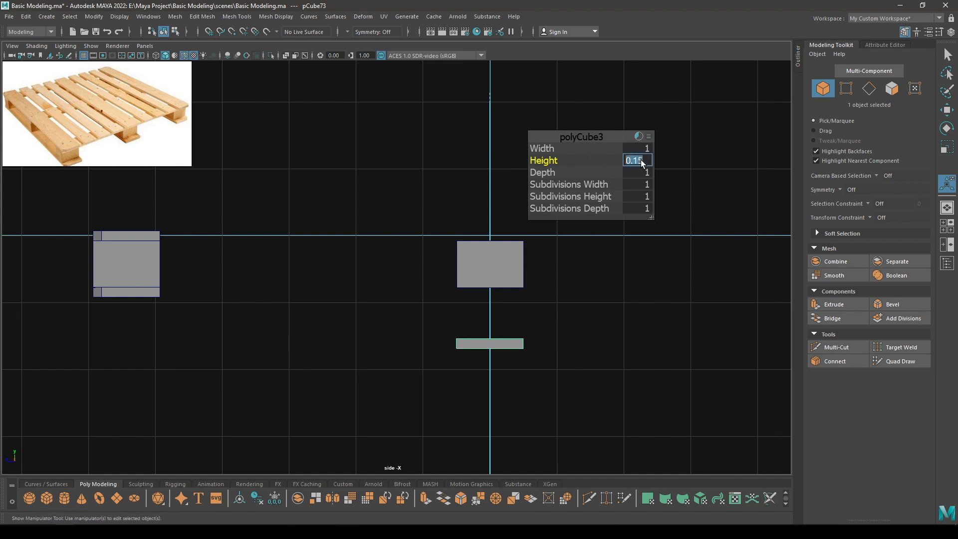
key("Return")
key("w")
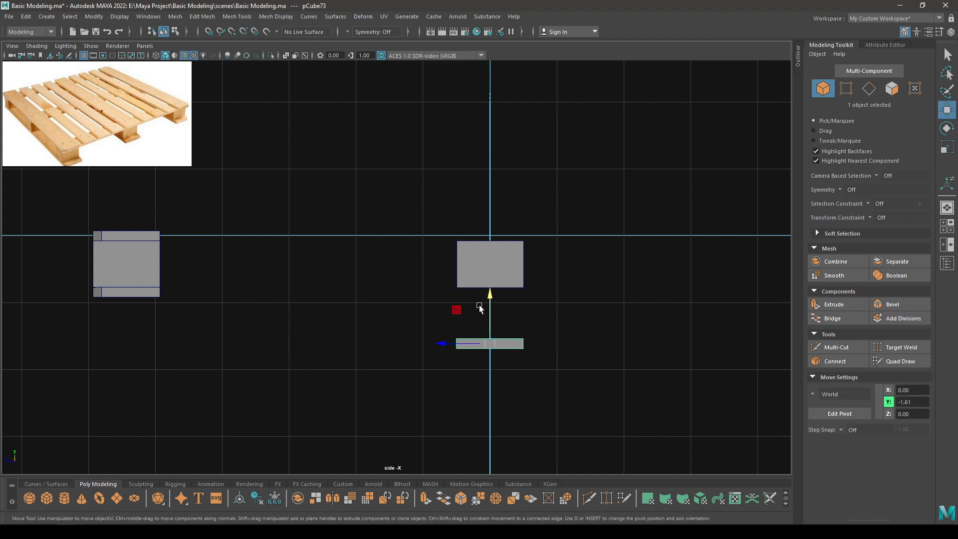
left_click_drag(486, 295, 487, 246)
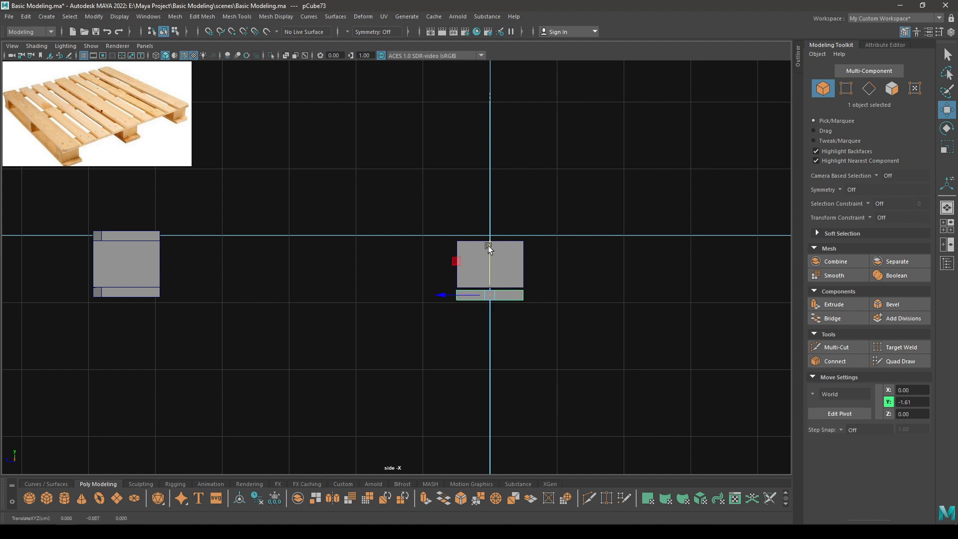
key("f")
left_click_drag(397, 219, 399, 212)
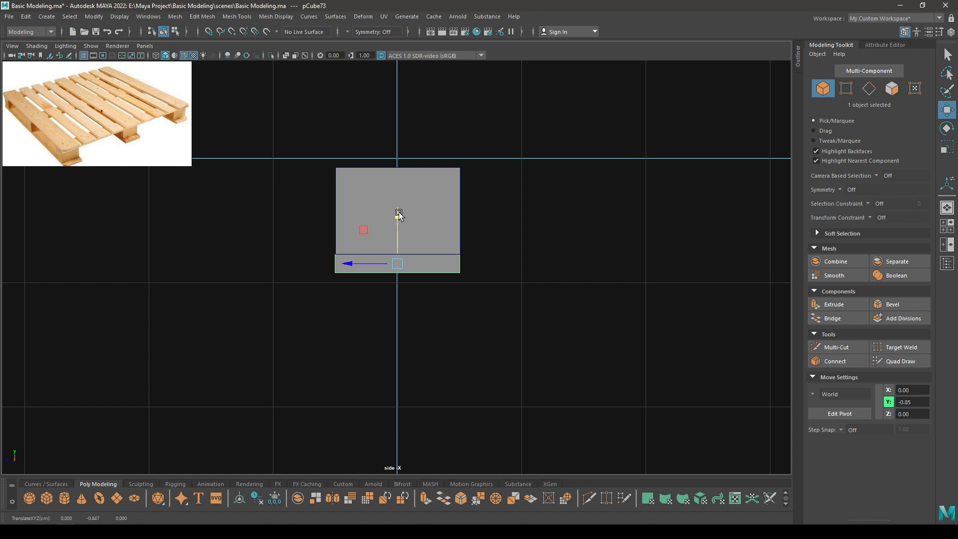
Stretch the bottom slab's Width to 9.1 so it spans all three blocks.
key("t")
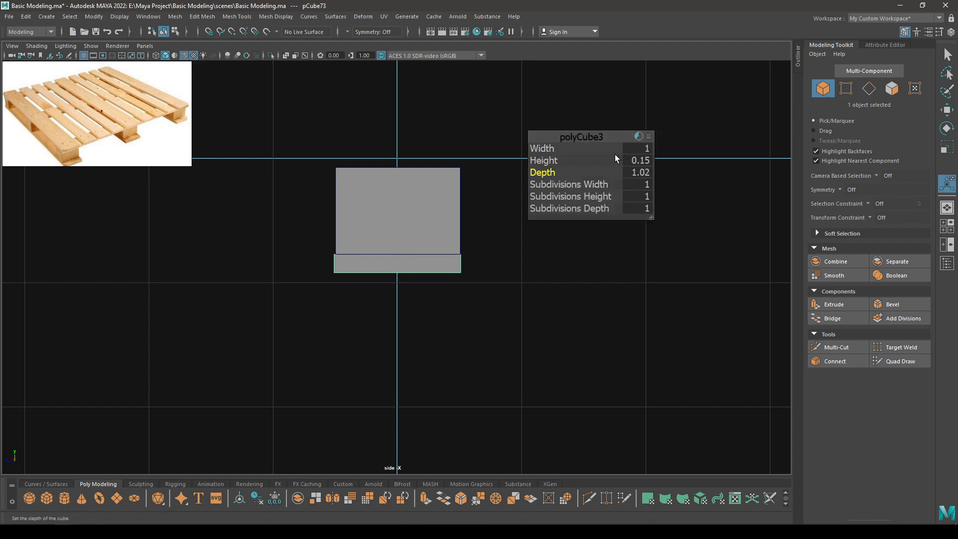
key("w")
key("space")
left_click_drag(374, 294, 361, 257)
key("t")
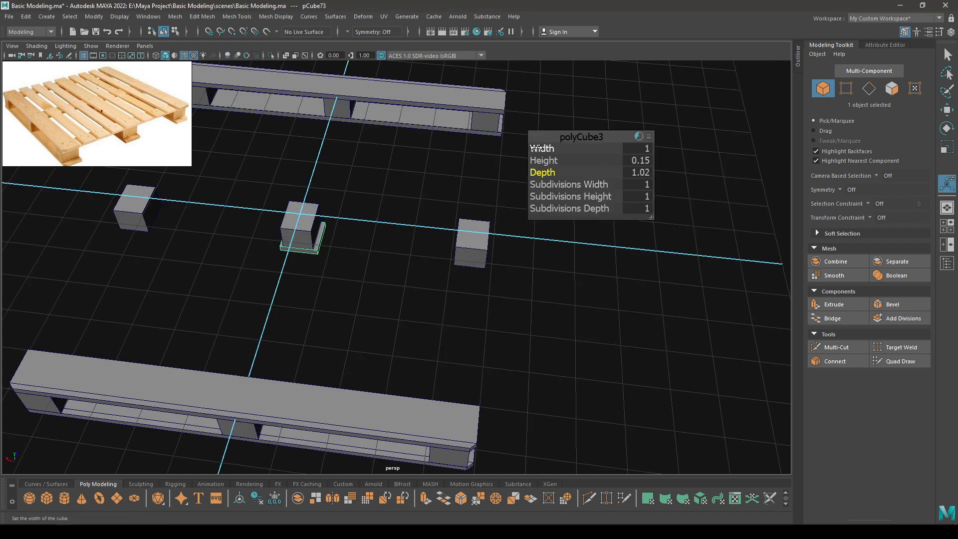
left_click_drag(535, 148, 939, 154)
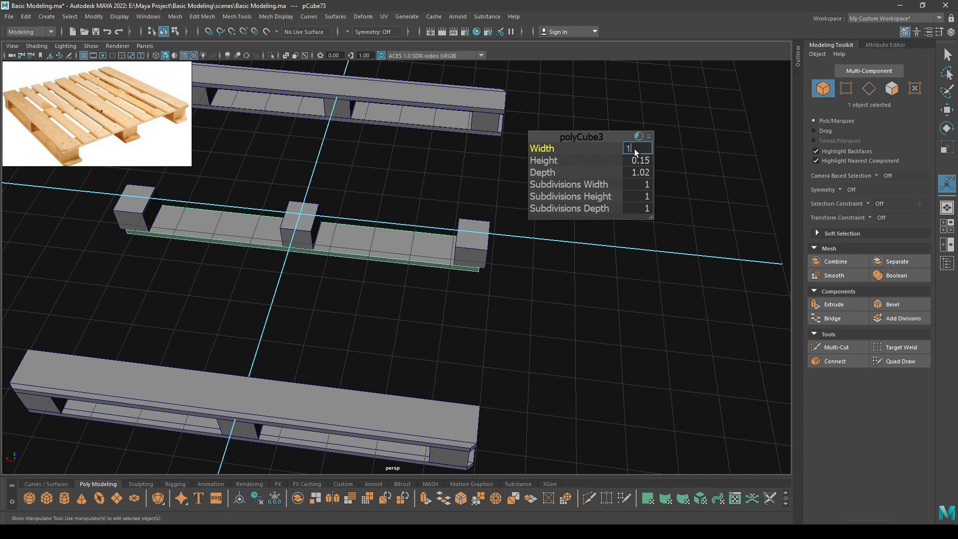
left_click_drag(588, 185, 556, 198, "alt")
key("w")
Duplicate the slab and raise the copy onto the tops of the middle blocks.
key("ctrl+d")
key("space")
left_click_drag(396, 214, 387, 139)
key("space")
left_click(569, 235)
left_click_drag(618, 384, 494, 272, "alt")
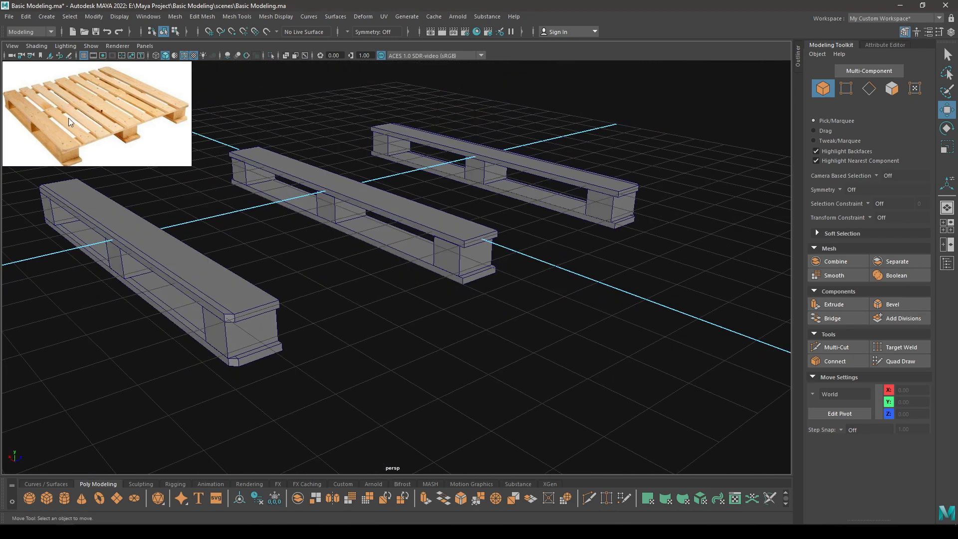
left_click_drag(397, 307, 310, 258, "alt")
Duplicate the middle beam's top board and rotate the copy 90° about Y to lie crosswise.
left_click(408, 248)
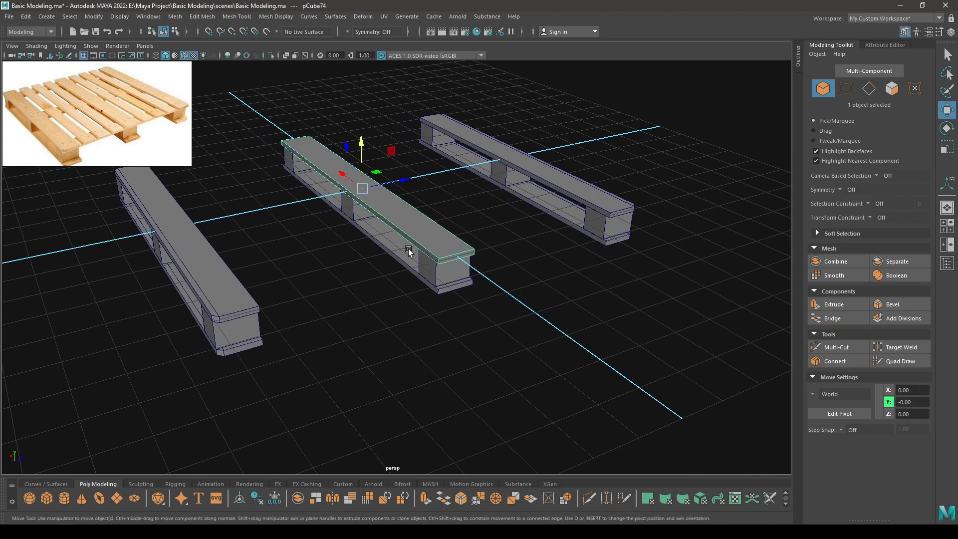
left_click_drag(408, 248, 443, 310, "alt")
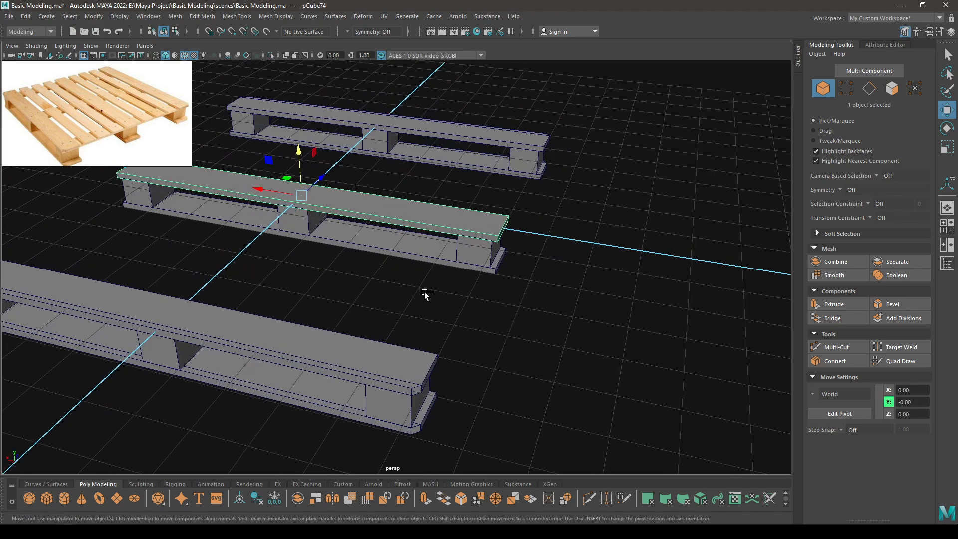
key("ctrl+d")
key("e")
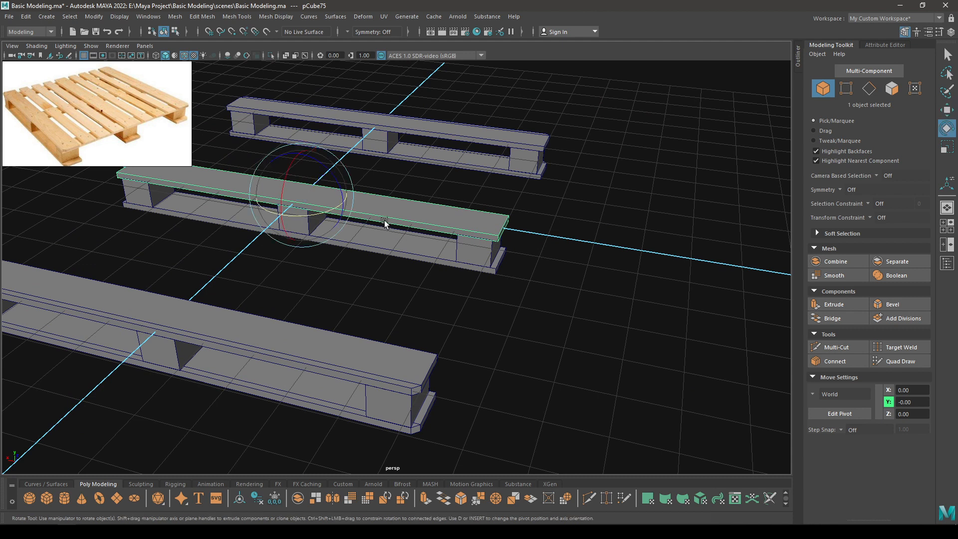
left_click_drag(325, 216, 263, 235)
Slide the crosswise board along X to the beams' end in a wireframe top view.
key("w")
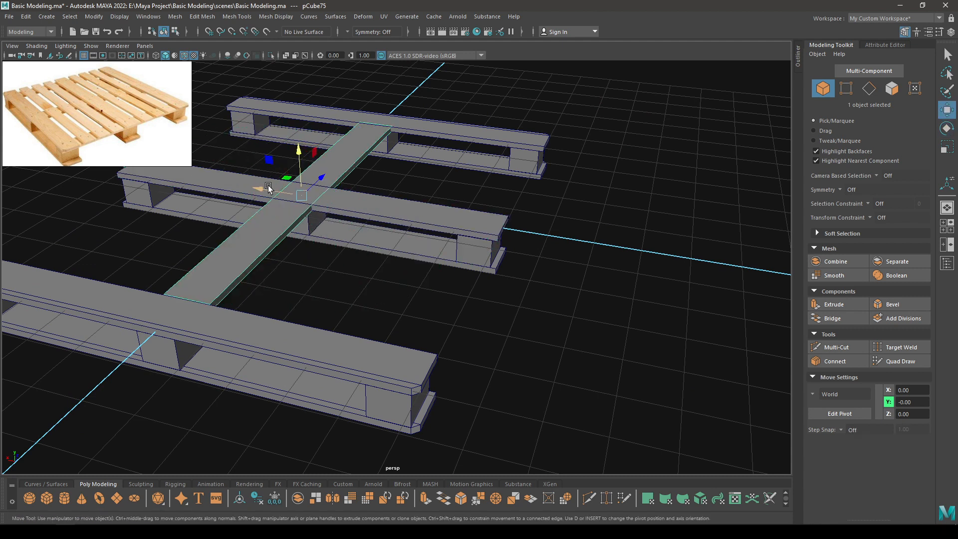
left_click_drag(227, 195, 370, 252)
key("space")
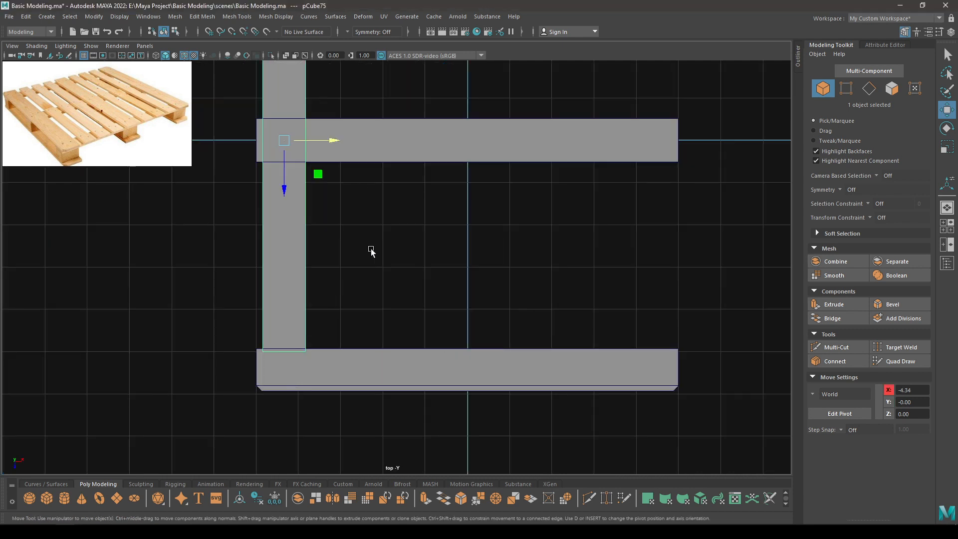
right_click_drag(397, 264, 371, 256, "alt")
middle_click_drag(371, 257, 402, 310, "alt")
key("4")
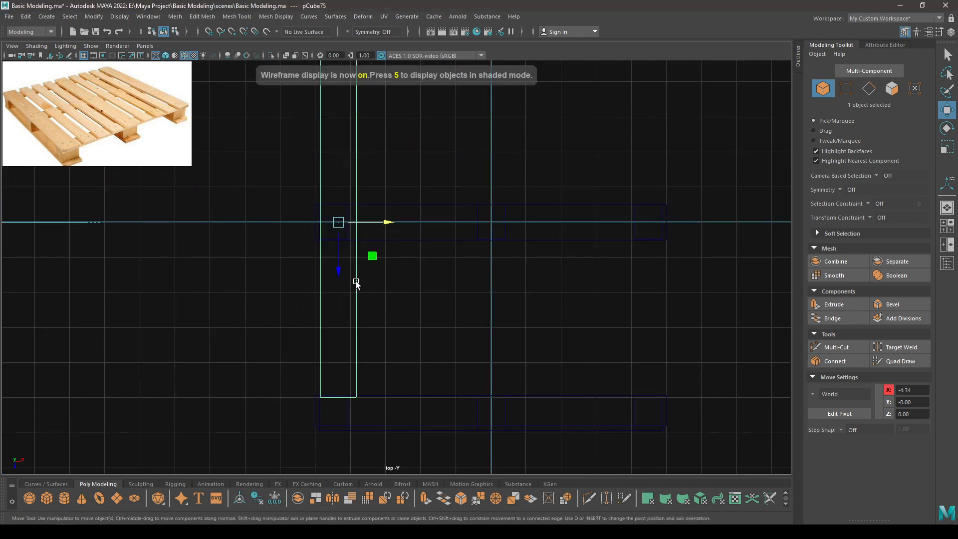
middle_click_drag(345, 163, 389, 277, "alt")
right_click_drag(390, 277, 471, 476, "alt")
middle_click_drag(451, 403, 464, 339, "alt")
right_click_drag(464, 340, 430, 414, "alt")
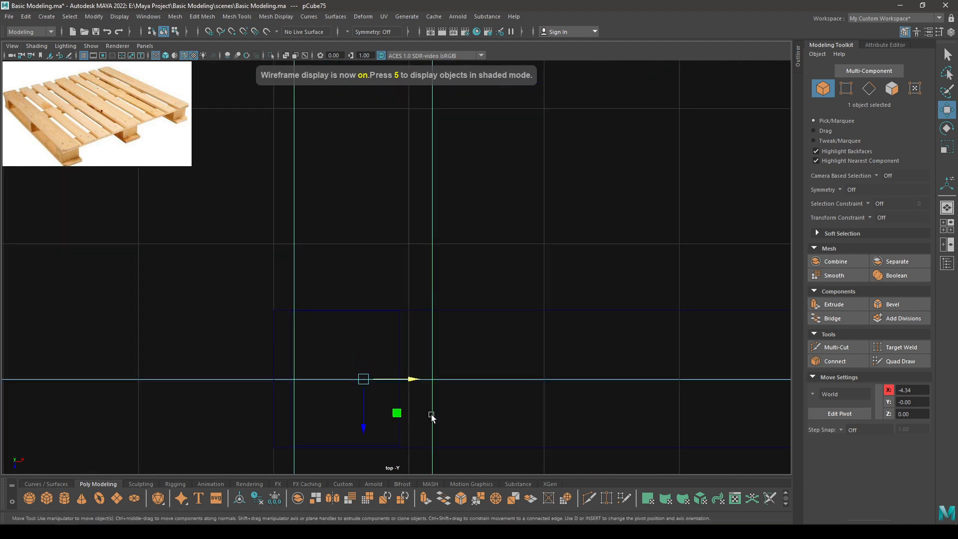
middle_click_drag(422, 392, 473, 261, "alt")
left_click_drag(462, 249, 432, 250)
Scale the board narrower on X and fine-tune it to X -4.47.
key("r")
key("w")
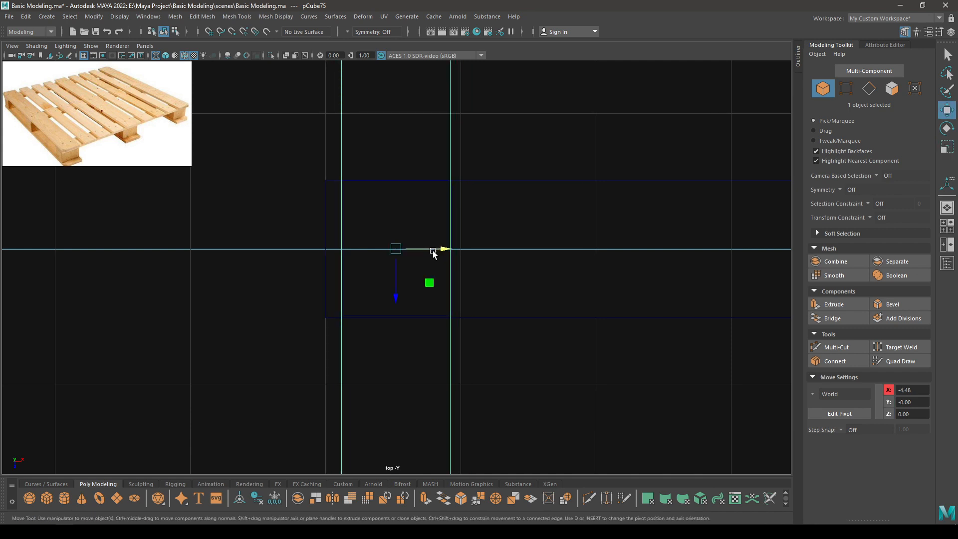
scroll(432, 250, "up", 3)
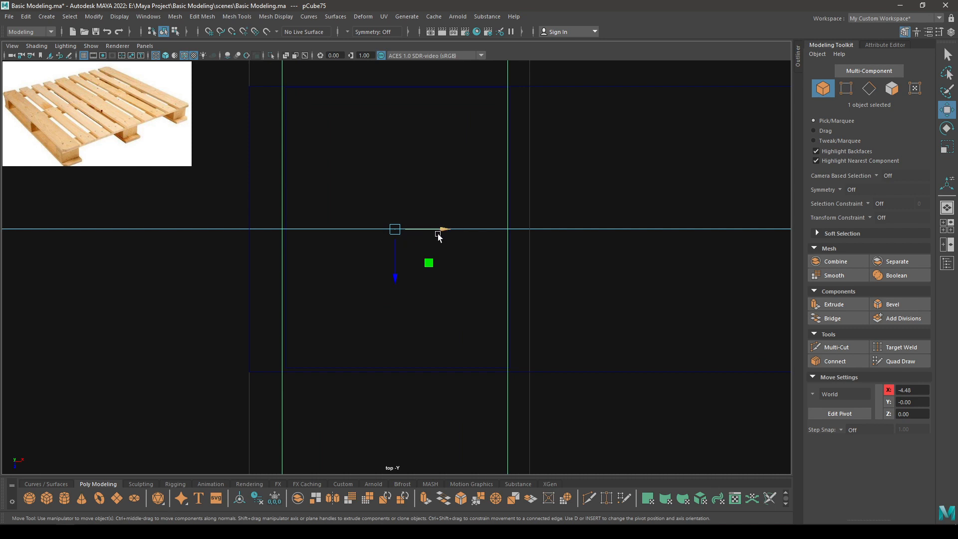
left_click_drag(438, 236, 432, 205)
scroll(418, 242, "down", 8)
key("space")
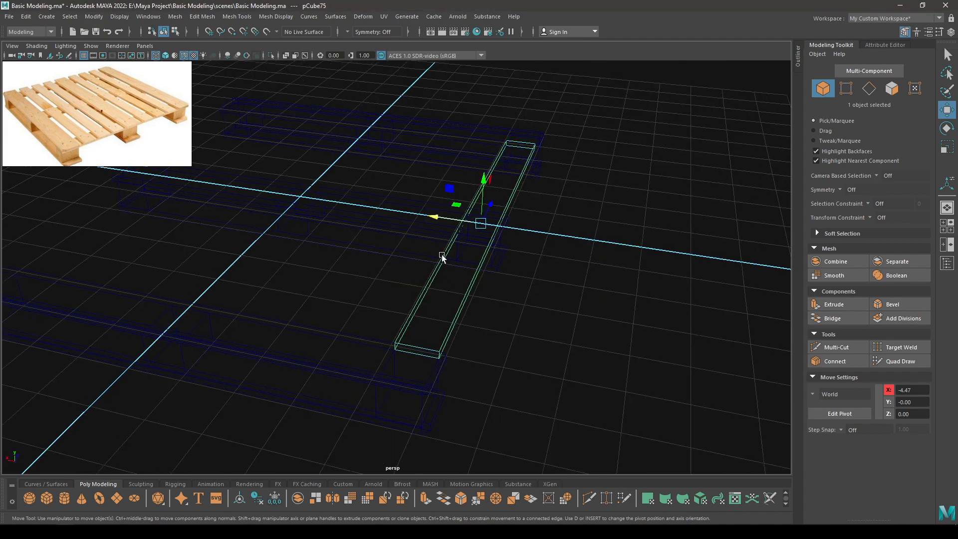
key("5")
left_click_drag(506, 287, 545, 262, "alt")
key("r")
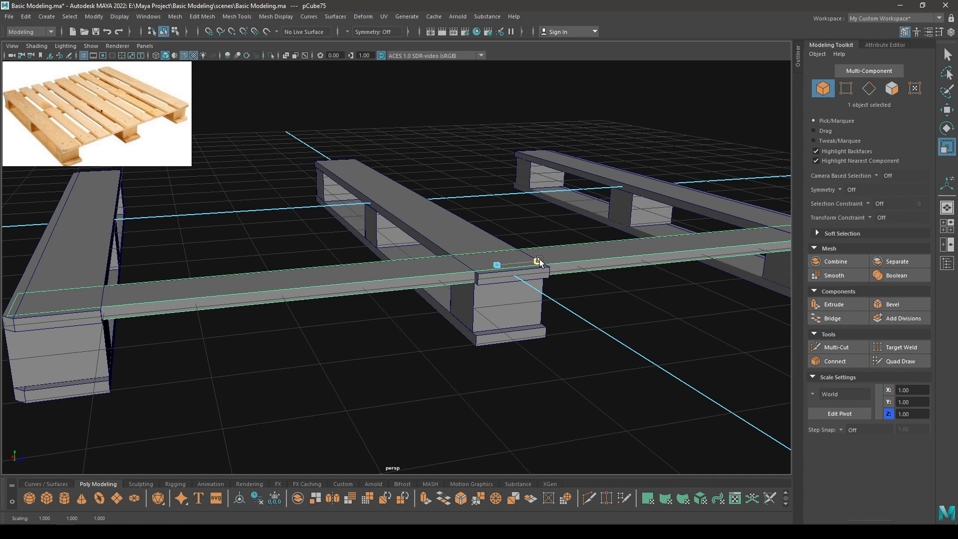
In top wireframe view, move the crosswise board's first-end vertices flush with the outer beam edge.
key("space")
left_click_drag(539, 261, 460, 258)
middle_click_drag(415, 281, 414, 326, "alt")
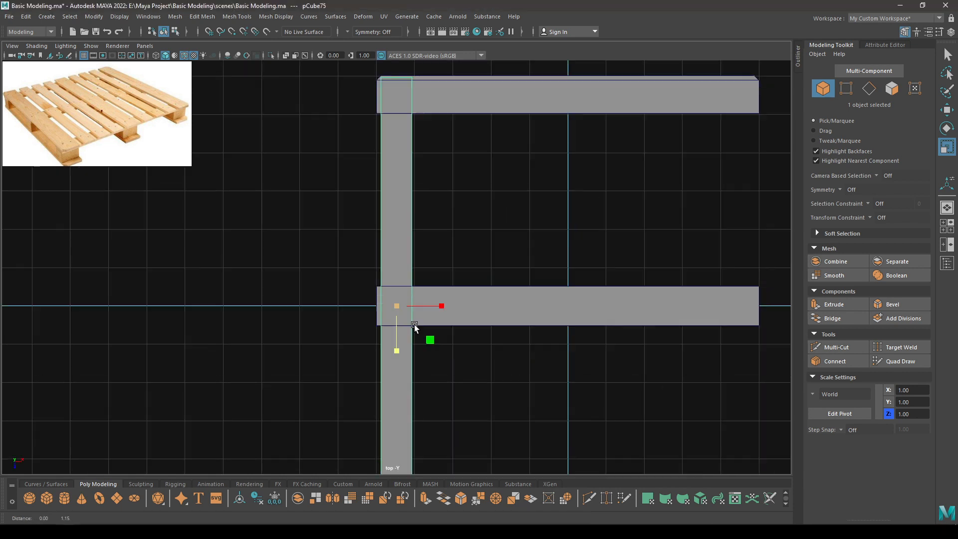
scroll(415, 325, "up", 5)
key("4")
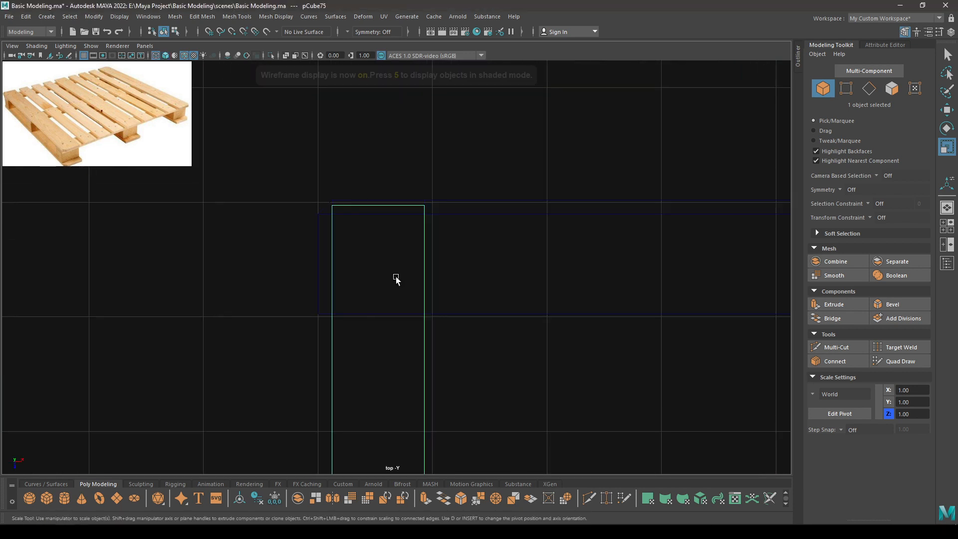
right_click_drag(399, 151, 506, 406, "alt")
middle_click_drag(452, 271, 462, 301, "alt")
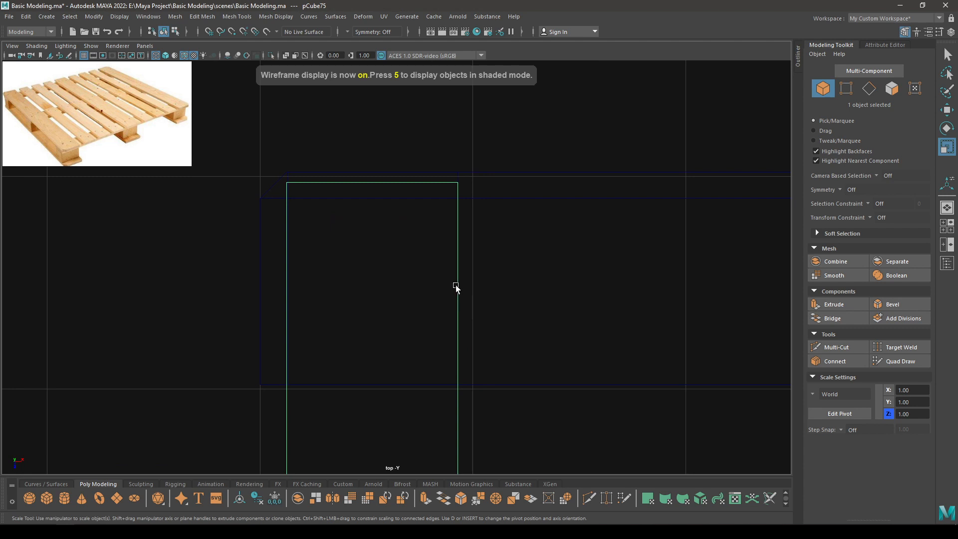
right_click_drag(429, 131, 347, 128)
left_click_drag(260, 139, 569, 227)
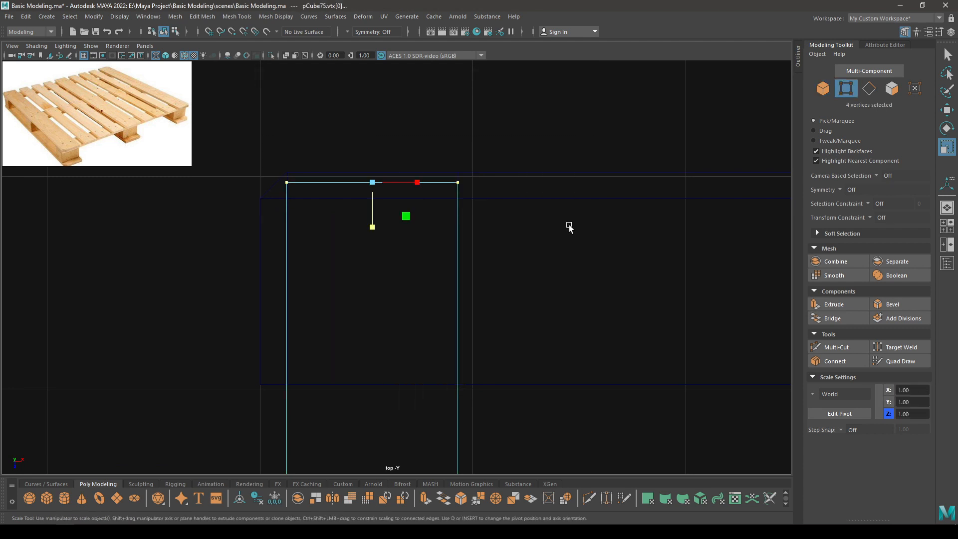
key("w")
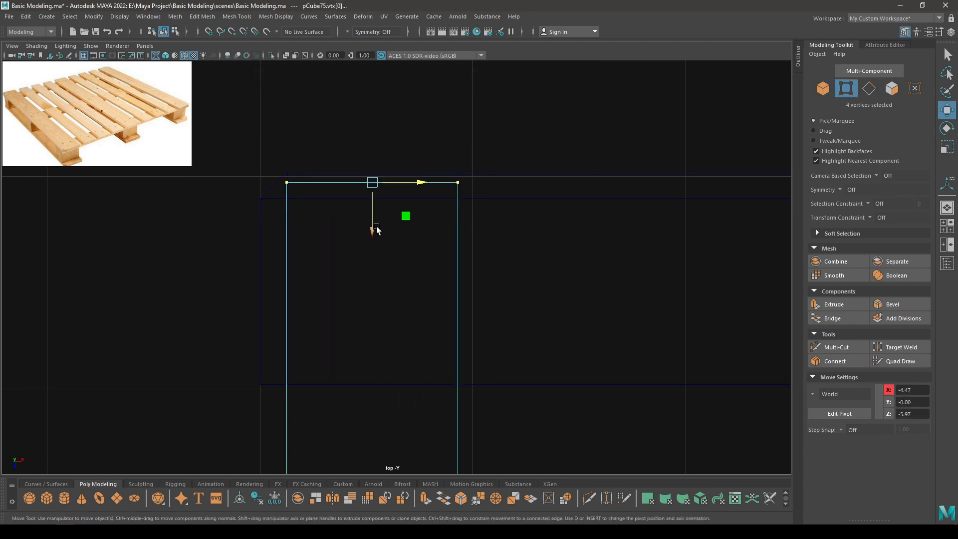
left_click_drag(376, 229, 376, 221)
Trim the opposite end of board pCube75 flush with the other outer beam.
right_click_drag(402, 204, 390, 123, "alt")
middle_click_drag(449, 458, 435, 97, "alt")
right_click_drag(415, 383, 431, 418, "alt")
right_click_drag(319, 125, 355, 197, "alt")
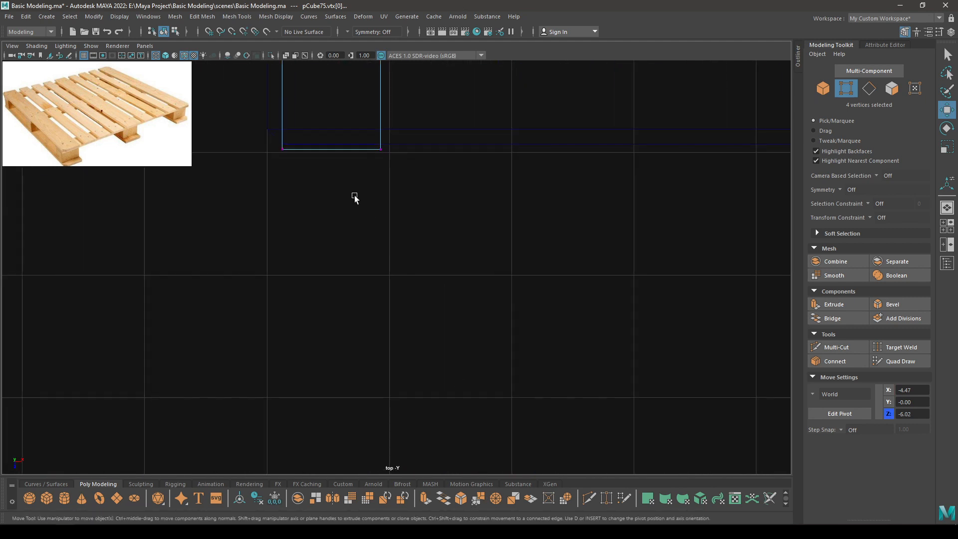
middle_click_drag(355, 196, 401, 288, "alt")
right_click_drag(401, 288, 476, 403, "alt")
mouse_move(364, 270)
left_mouse_down()
mouse_move(366, 221)
mouse_move(375, 259)
left_mouse_up()
key("space")
left_click_drag(378, 201, 376, 176)
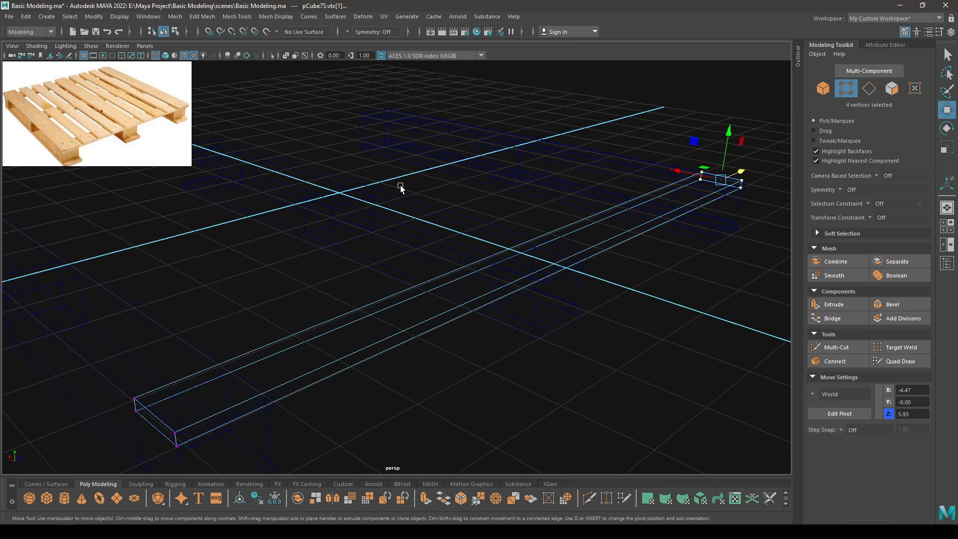
right_click_drag(400, 188, 462, 129)
Raise the three beams' top boards slightly, fine-tuning their height in side view.
key("6")
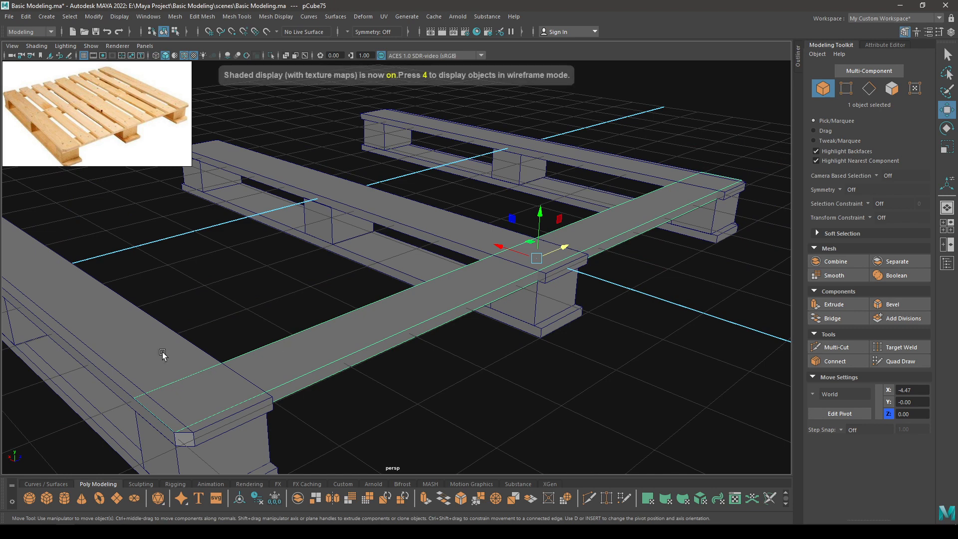
left_click(161, 352)
left_click(459, 218, "shift")
left_click(677, 175, "shift")
left_click_drag(621, 276, 571, 179, "alt")
key("space")
scroll(420, 261, "up", 10)
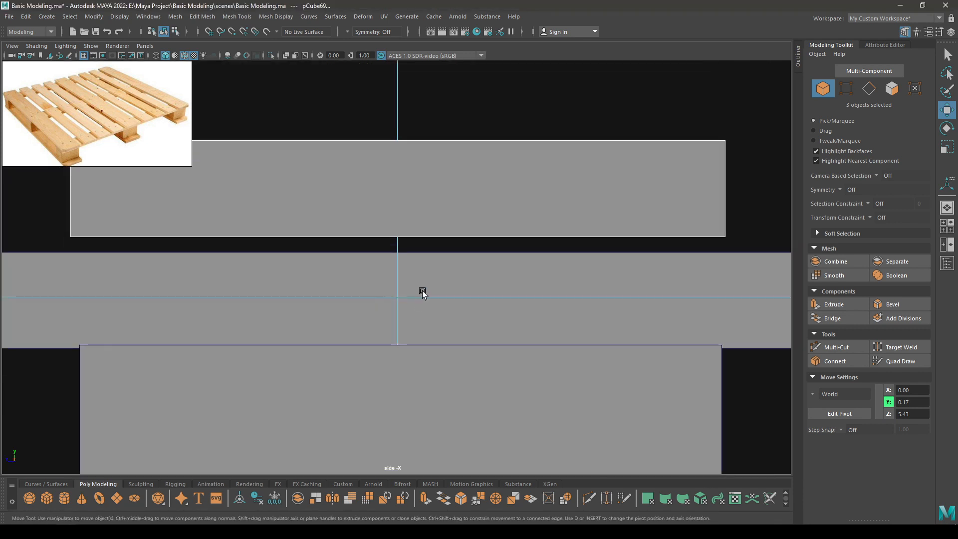
left_click_drag(406, 259, 586, 341)
key("space")
left_click(645, 375)
Duplicate the crosswise board to the pallet's centre and far end, aligning the far copy with the beams.
left_click_drag(645, 376, 641, 249, "alt")
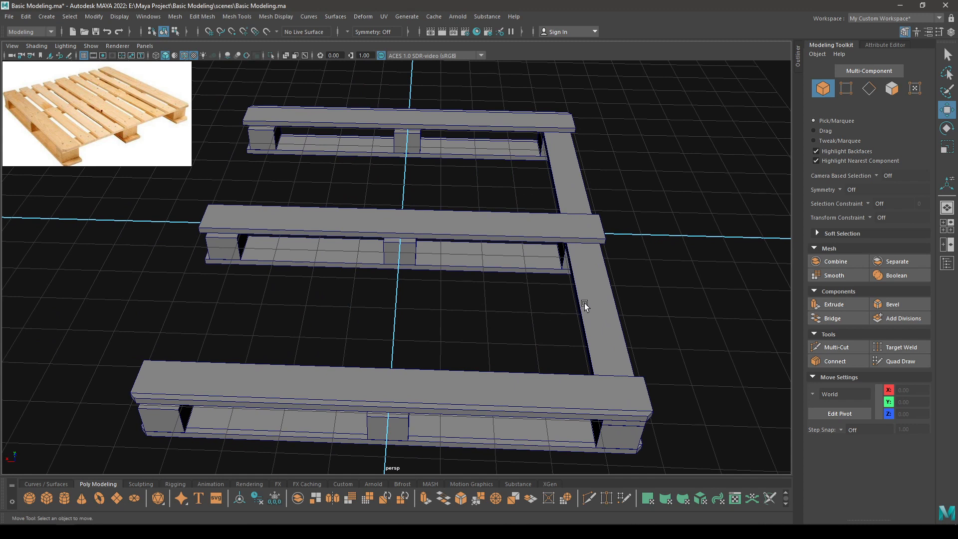
left_click(585, 303)
middle_click_drag(585, 303, 646, 306, "alt")
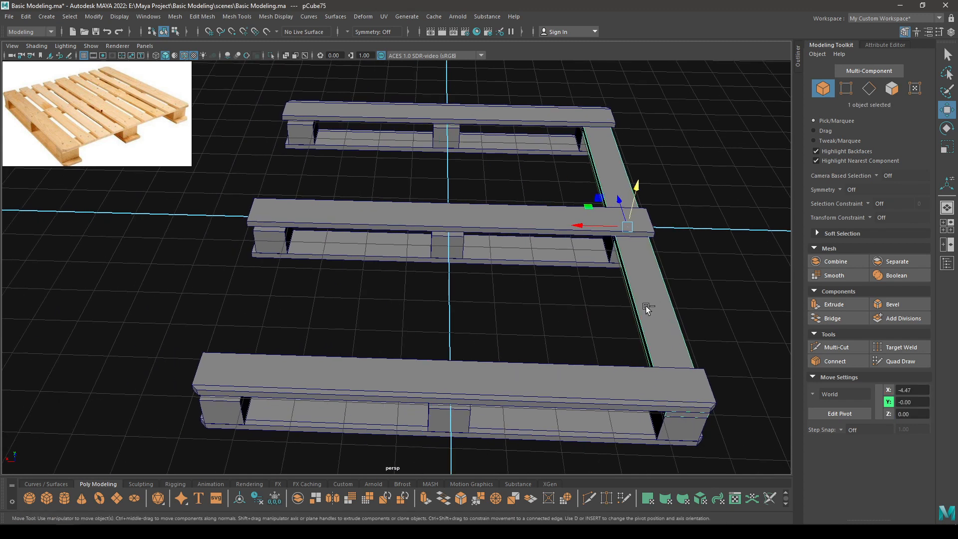
key("ctrl+d")
left_click_drag(585, 225, 403, 251)
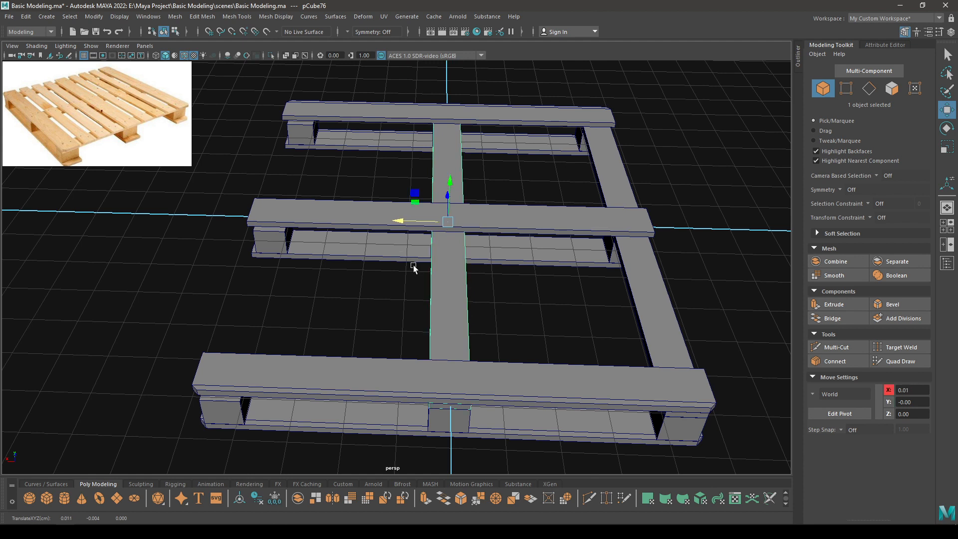
key("shift+d")
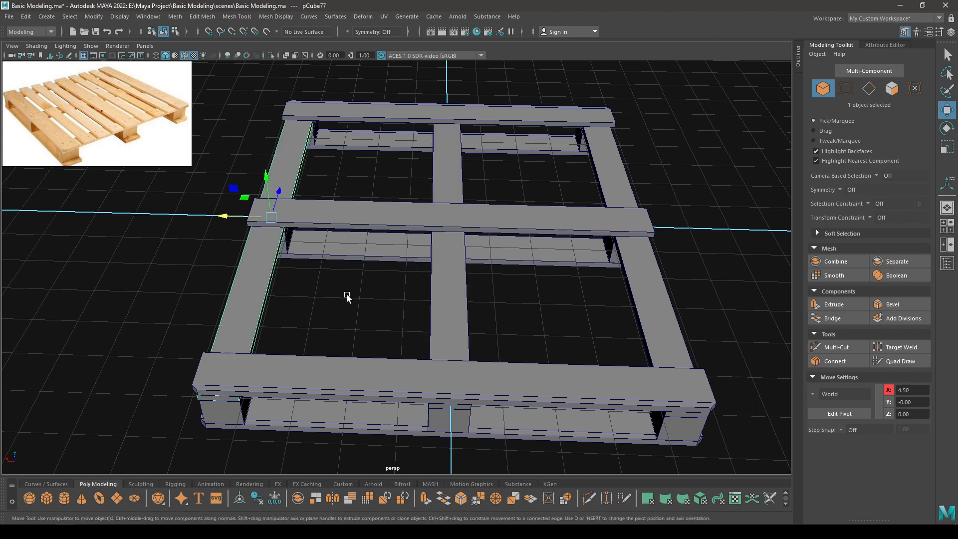
left_click_drag(347, 295, 377, 275, "alt")
right_click_drag(314, 313, 359, 448, "alt")
middle_click_drag(241, 307, 275, 257, "alt")
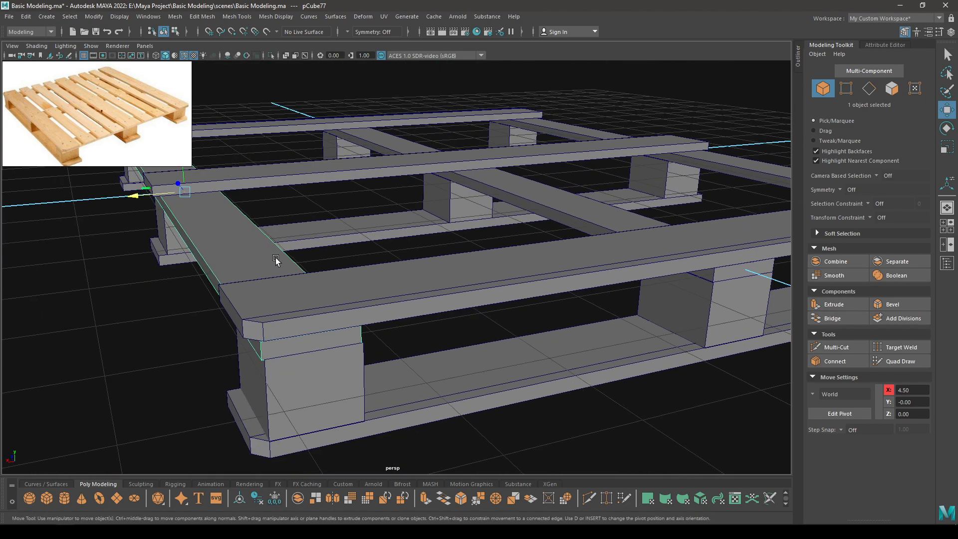
left_click_drag(136, 196, 137, 194)
Inspect the three cross boards from several angles and select the middle beam's top board.
left_click_drag(394, 280, 324, 255, "alt")
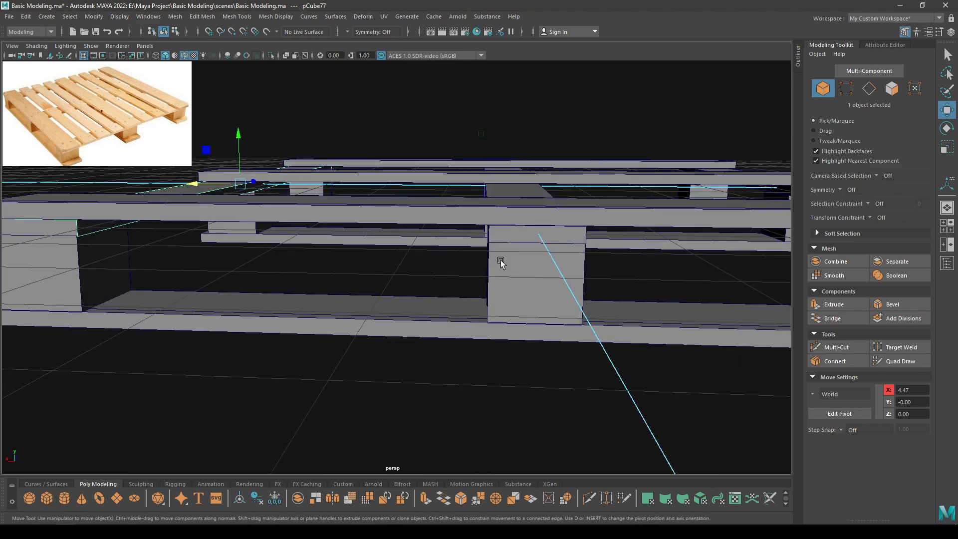
right_click_drag(501, 261, 429, 203, "alt")
left_click_drag(429, 203, 363, 268, "alt")
left_click(366, 305)
left_click_drag(347, 234, 270, 205, "alt")
left_click_drag(387, 227, 442, 241, "alt")
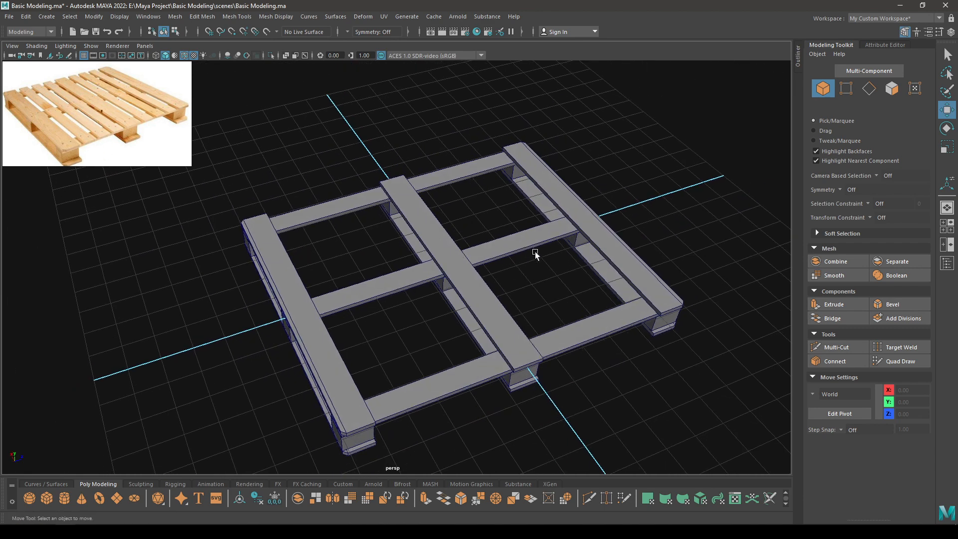
left_click_drag(534, 252, 498, 239, "alt")
left_click(488, 299)
left_click_drag(487, 299, 528, 290, "alt")
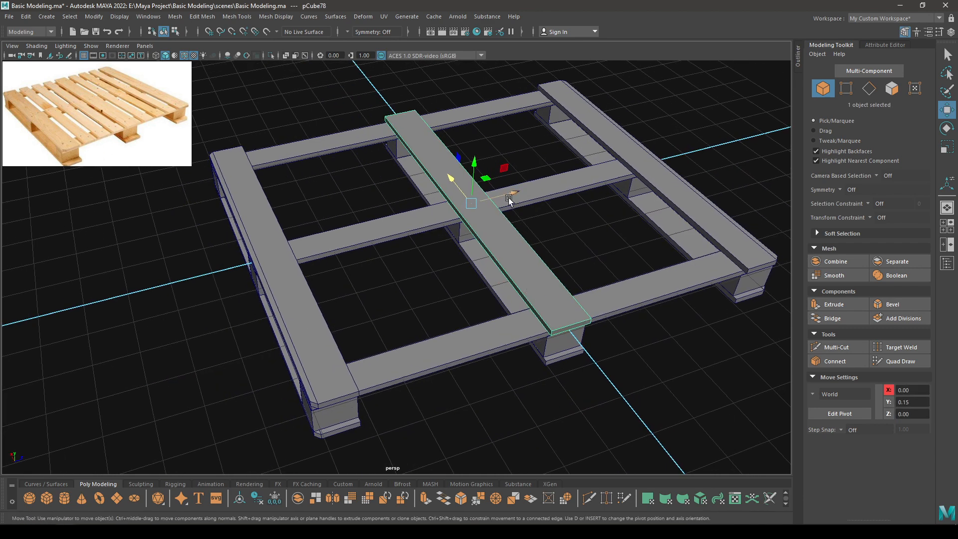
Narrow the deck board, slide it to Z -4.27 near the left side, and duplicate it.
left_click_drag(509, 199, 369, 227)
key("r")
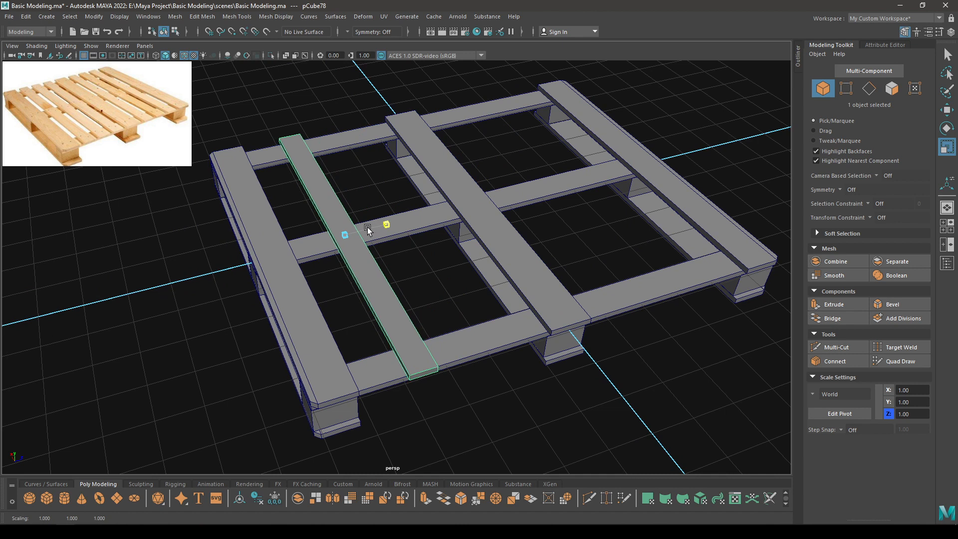
key("w")
key("space")
left_click_drag(368, 228, 418, 224)
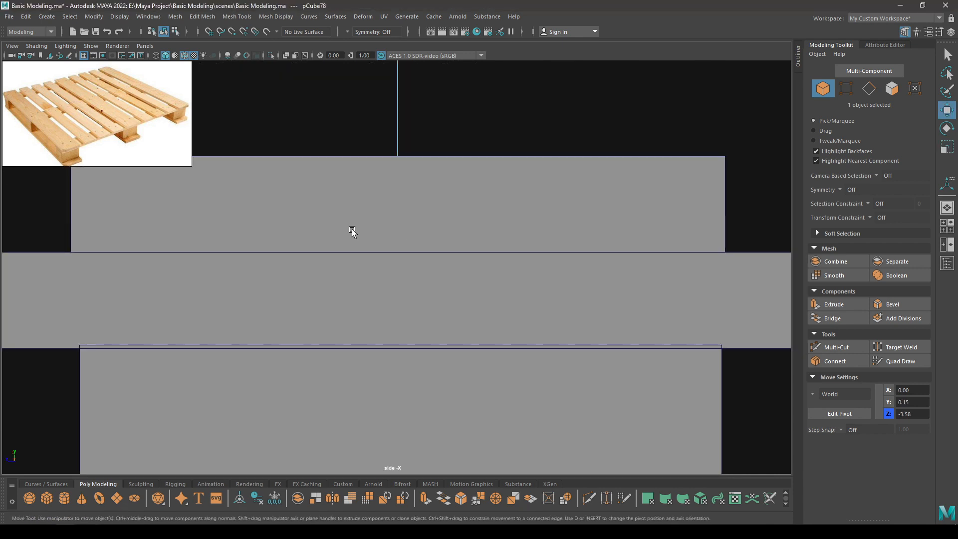
key("f")
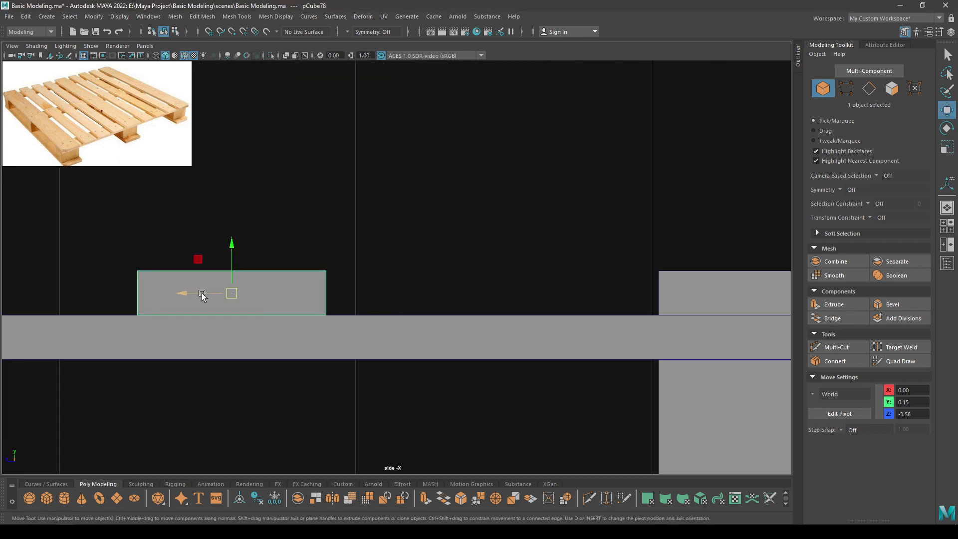
left_click_drag(202, 295, 414, 305)
left_click_drag(464, 272, 461, 222)
key("space")
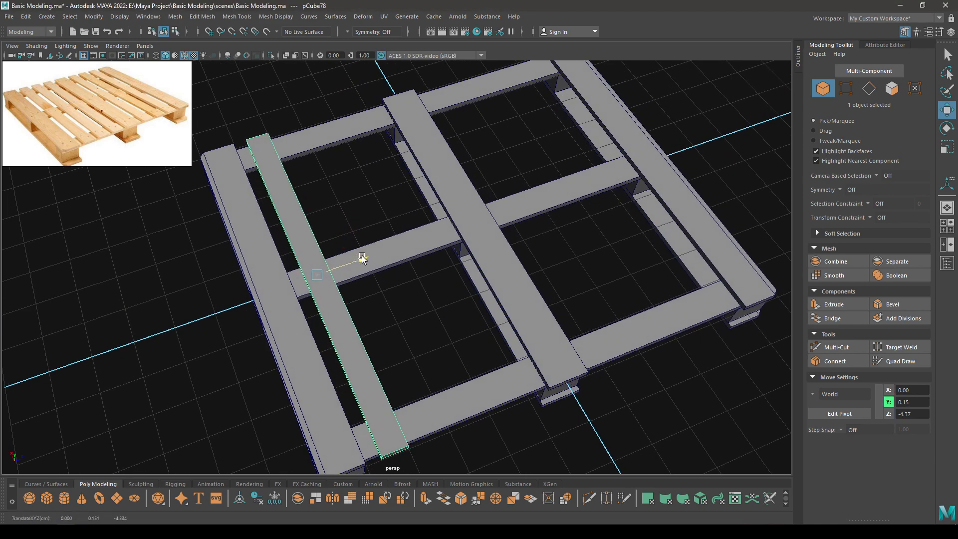
left_click_drag(361, 255, 397, 239)
key("ctrl+d")
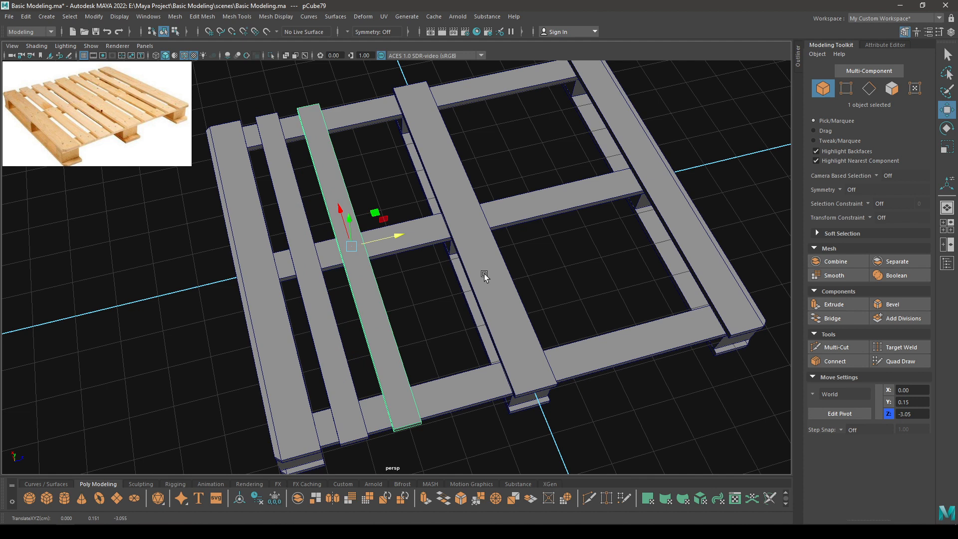
Add more offset board copies with Shift+D, delete two extras and respace the left boards.
key("shift+d")
key("shift+d")
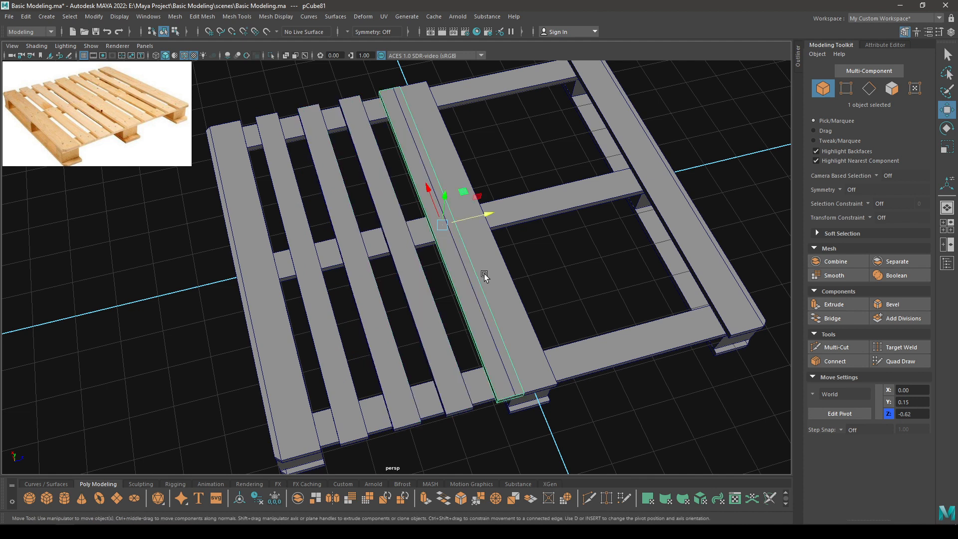
key("shift+d")
key("shift+d")
key("shift+d")
key("shift+d")
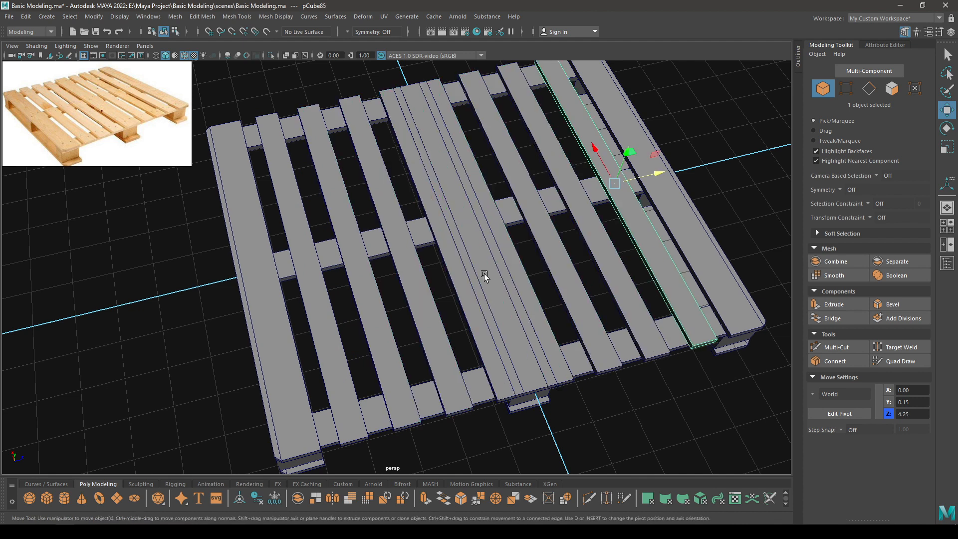
left_click(498, 282)
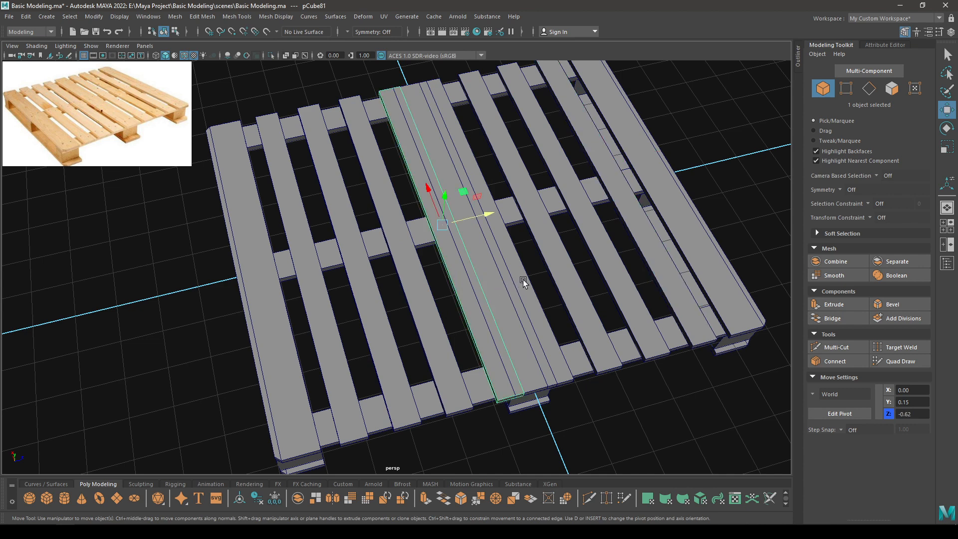
left_click(518, 293, "shift")
key("Delete")
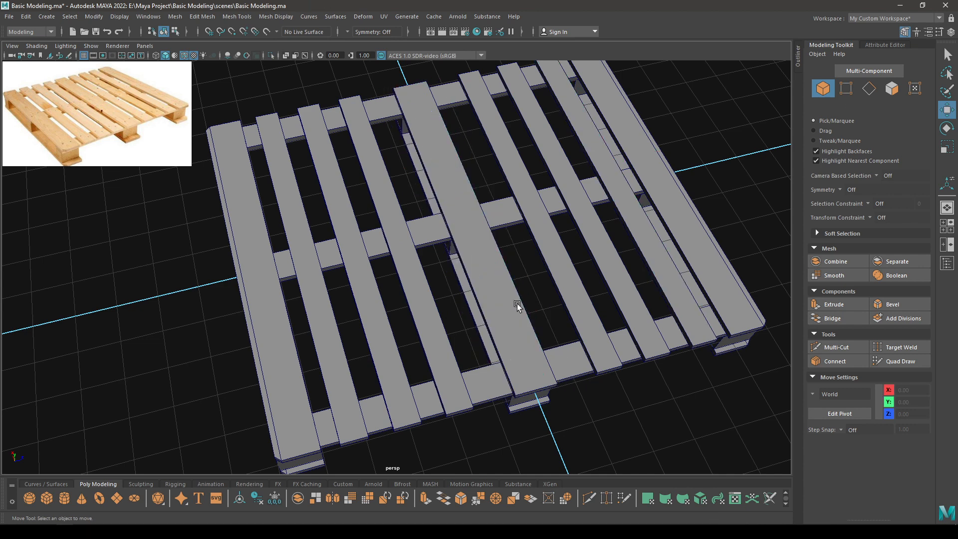
left_click_drag(443, 312, 421, 328, "alt")
left_click_drag(332, 343, 294, 345)
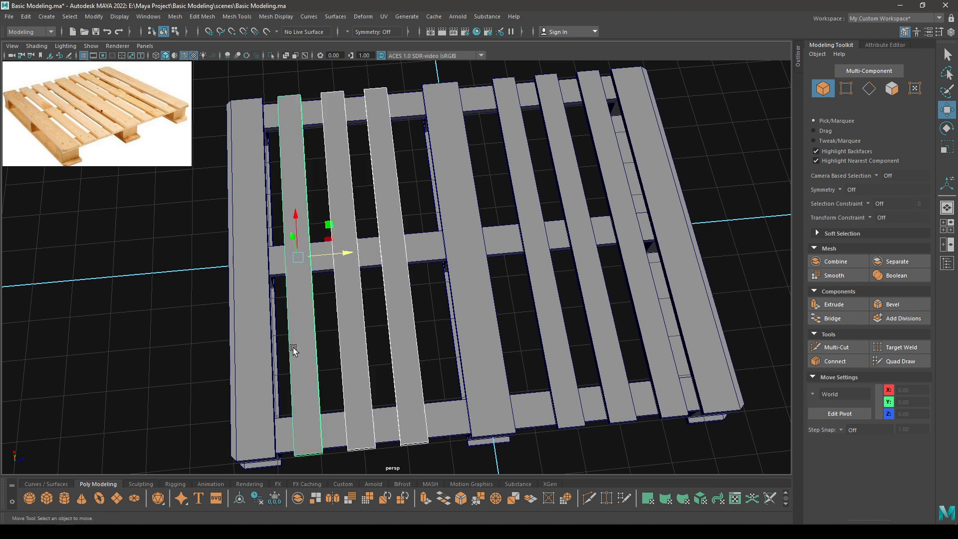
left_click_drag(349, 254, 344, 246)
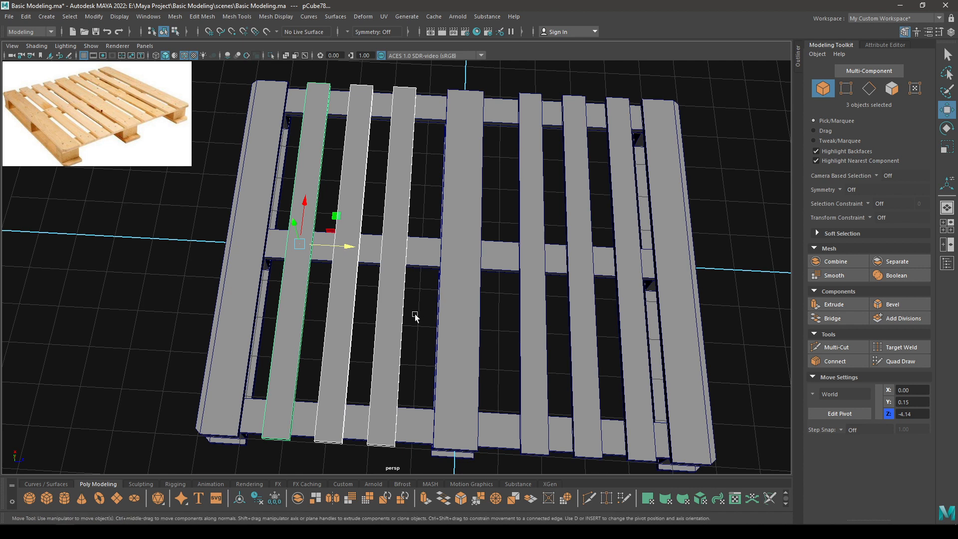
left_click_drag(417, 317, 347, 315)
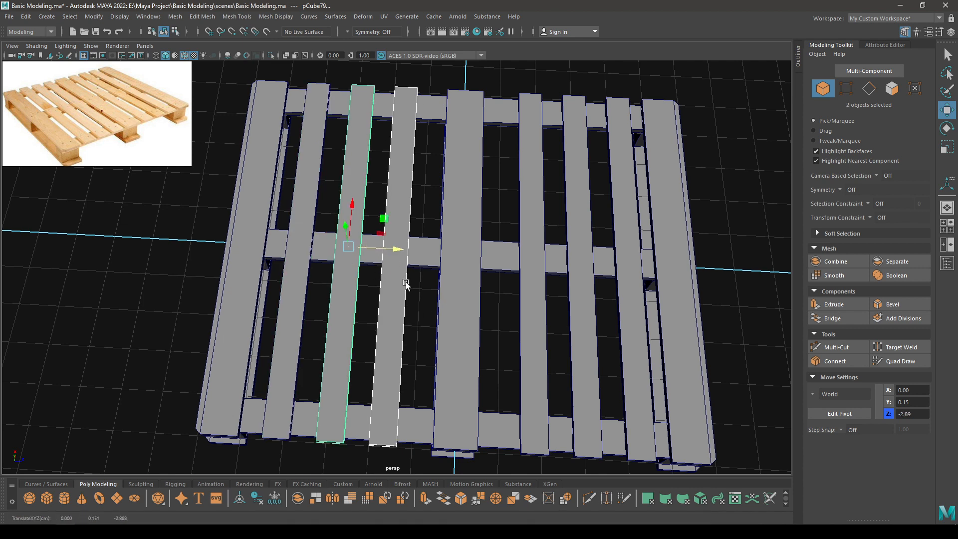
left_click(391, 291)
left_click_drag(427, 248, 473, 282)
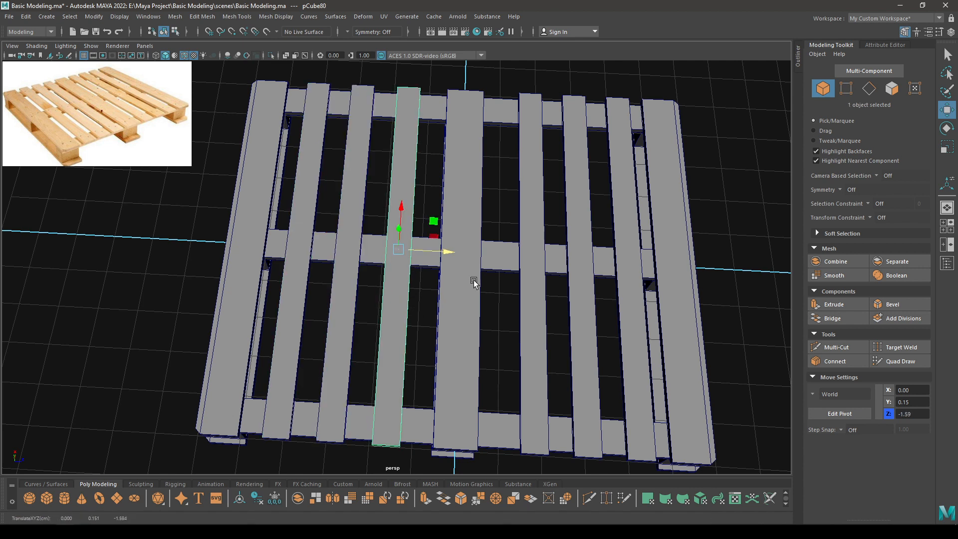
Replace the three right-hand boards with clones of the three left-hand boards.
left_click_drag(606, 338, 503, 356)
left_click(625, 347, "shift")
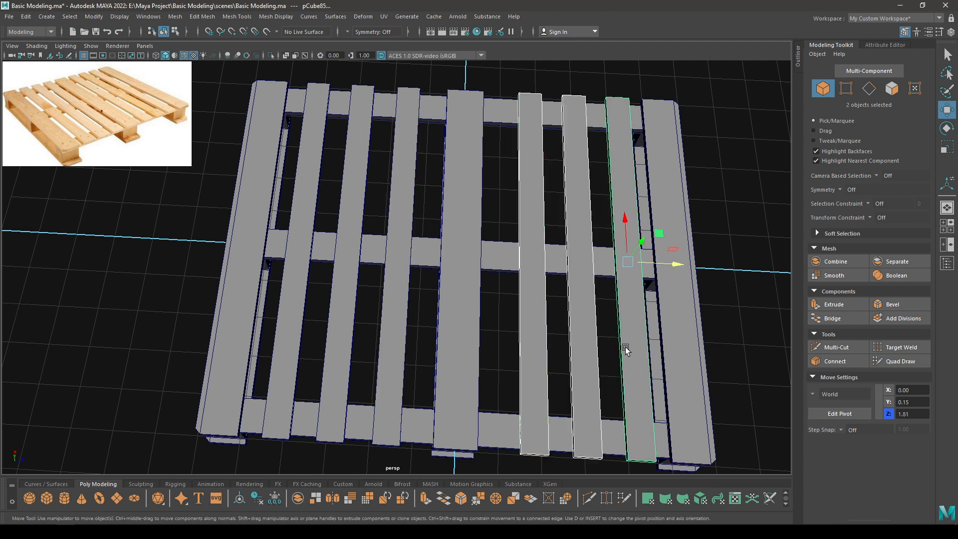
key("Delete")
left_click_drag(383, 345, 273, 330)
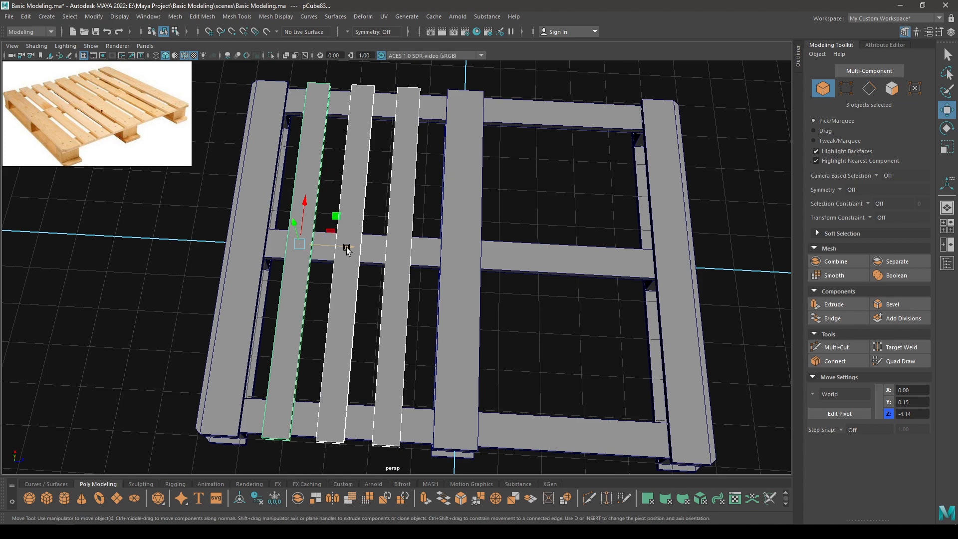
left_click_drag(346, 247, 563, 259, "shift")
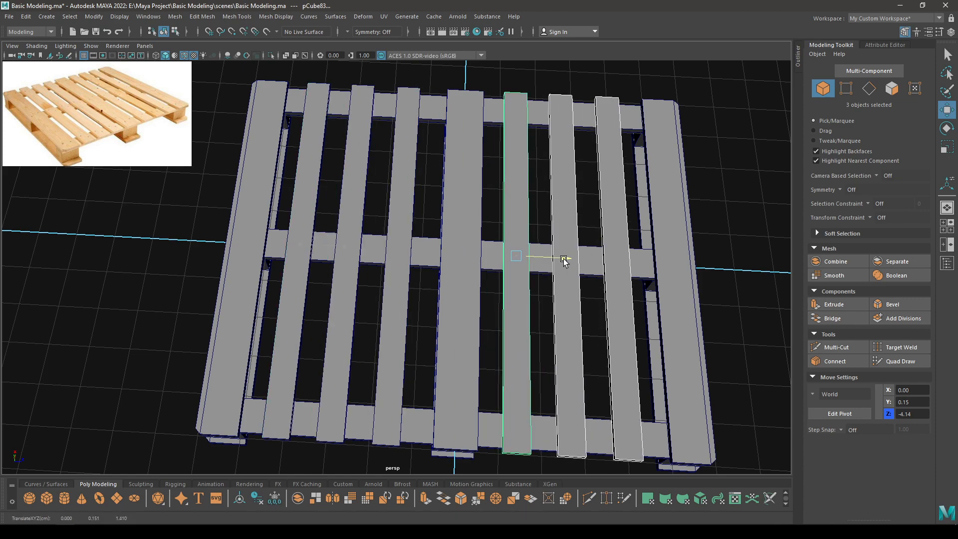
left_click(738, 208)
scroll(680, 317, "down", 5)
left_click_drag(680, 316, 543, 284, "alt")
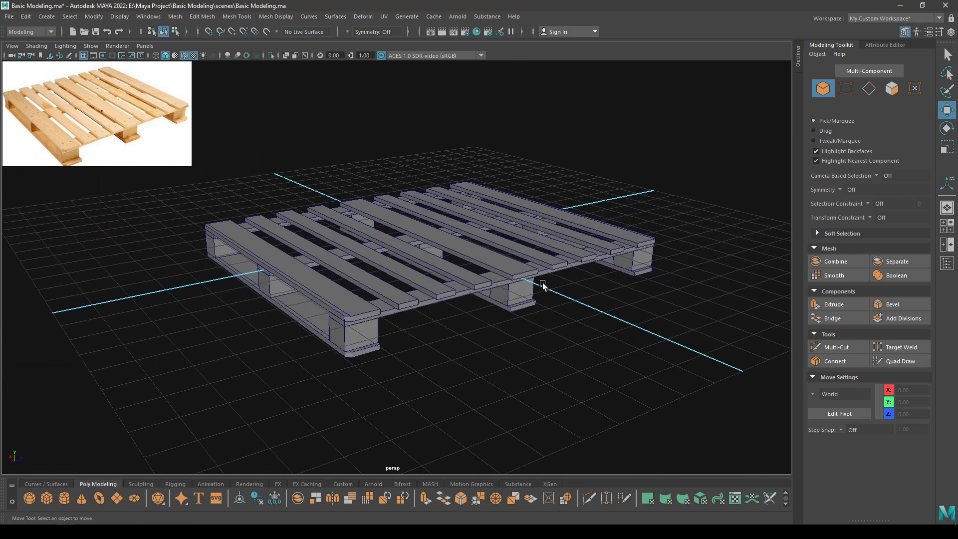
Combine the two end planks, the right-hand stringer and bottom plank into one object.
left_click(384, 391)
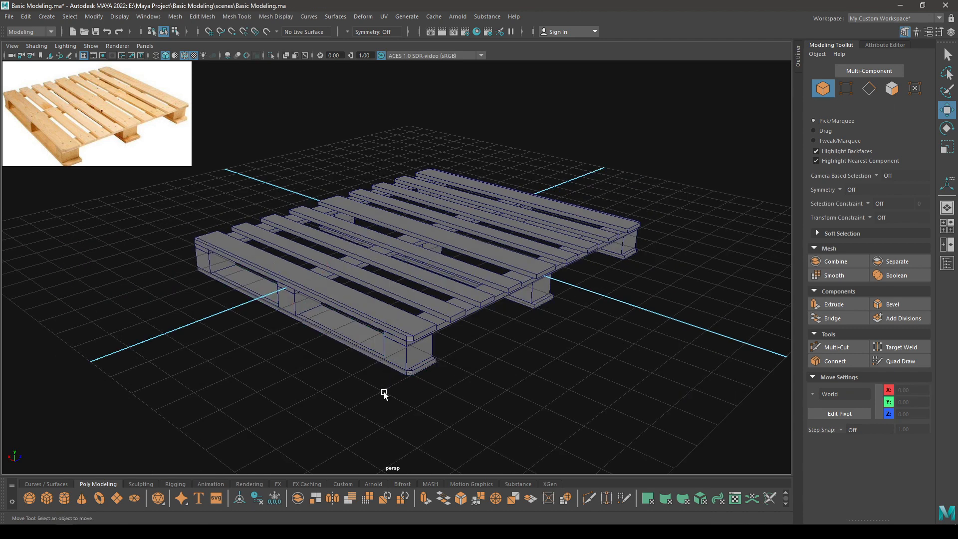
left_click_drag(384, 391, 354, 349, "alt")
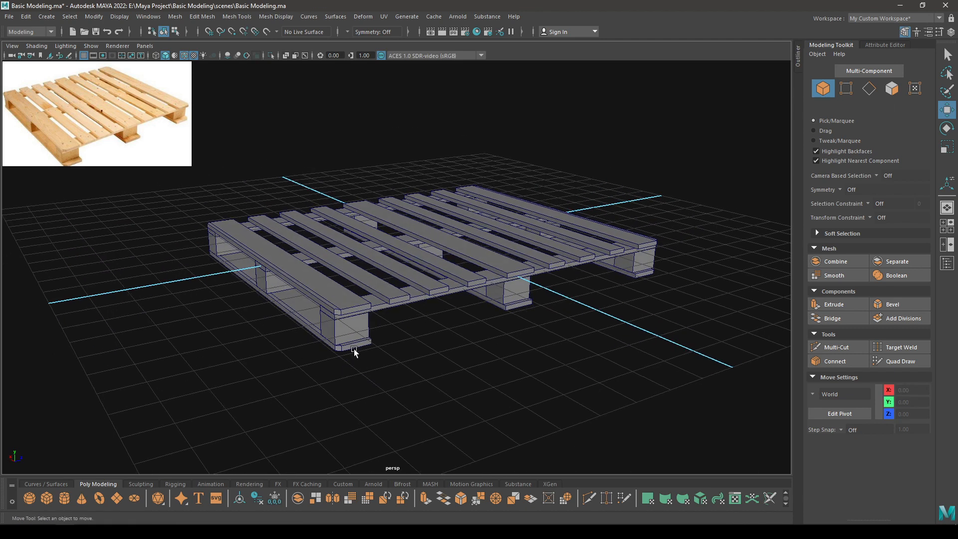
left_click(352, 346)
left_click(366, 303, "shift")
left_click_drag(366, 304, 624, 304, "alt")
left_click(558, 299, "shift")
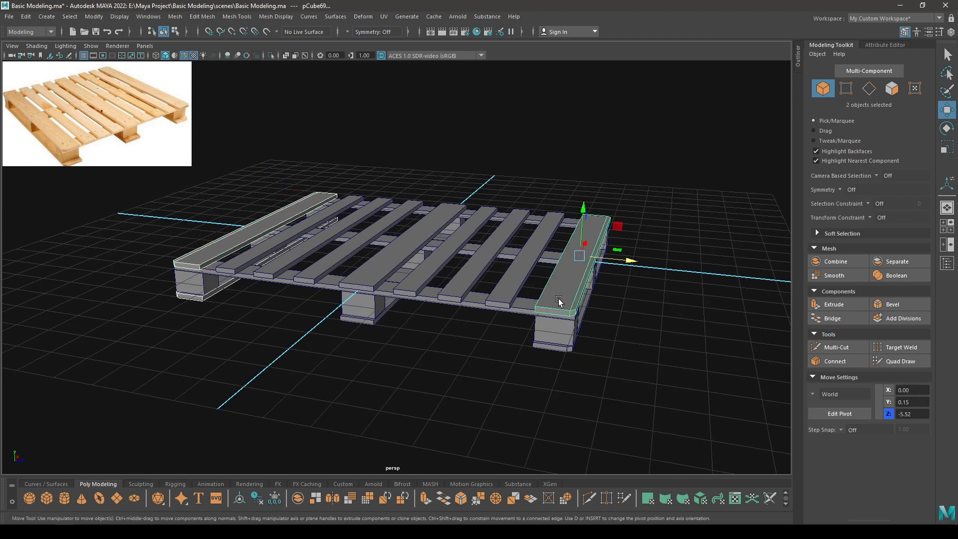
left_click(557, 346, "shift")
right_click_drag(645, 279, 624, 469, "shift")
left_click_drag(374, 342, 426, 277, "alt")
Select the nine support blocks in side view and combine them into one object.
key("space")
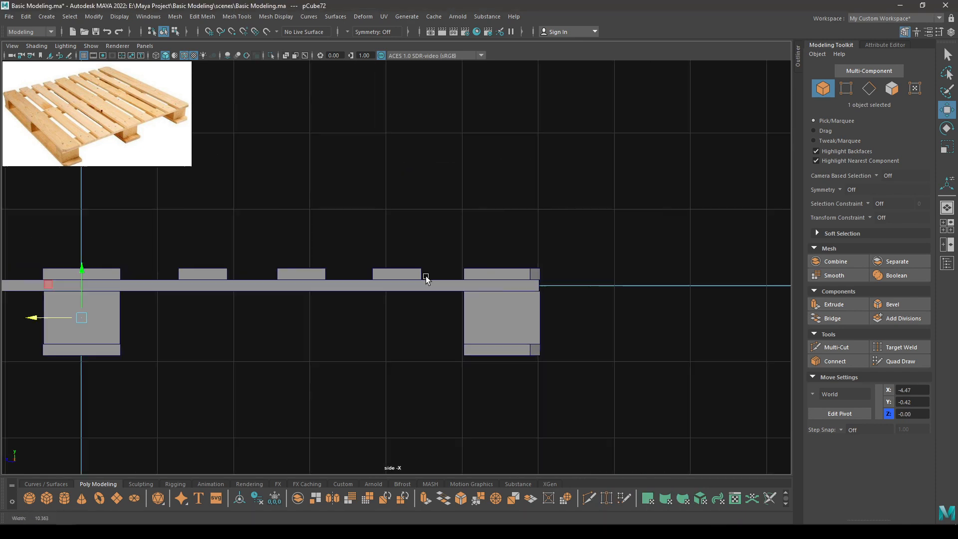
middle_click_drag(568, 310, 763, 309, "alt")
scroll(753, 305, "down", 1)
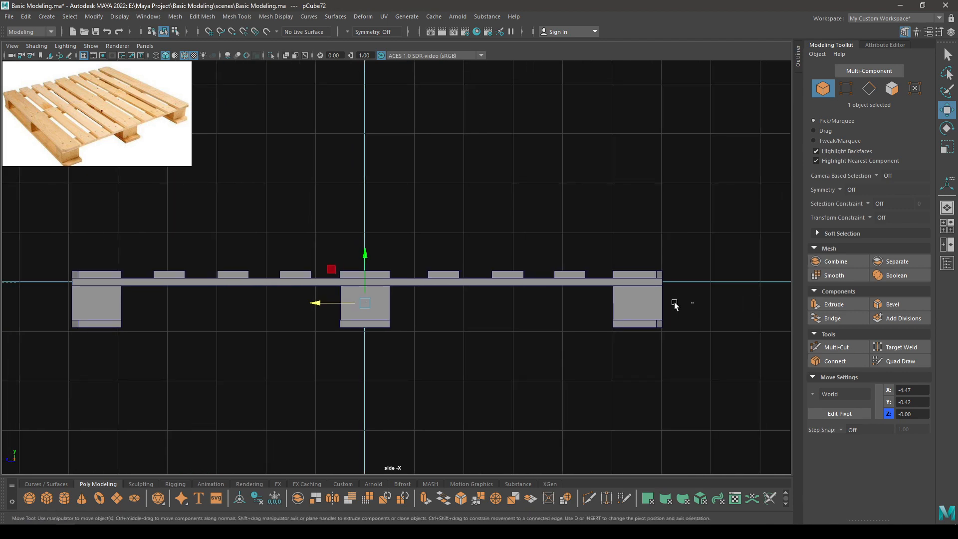
left_click_drag(674, 302, 15, 299)
key("space")
left_click_drag(234, 301, 233, 274)
right_click_drag(284, 263, 265, 474, "shift")
left_click_drag(403, 322, 316, 336, "alt")
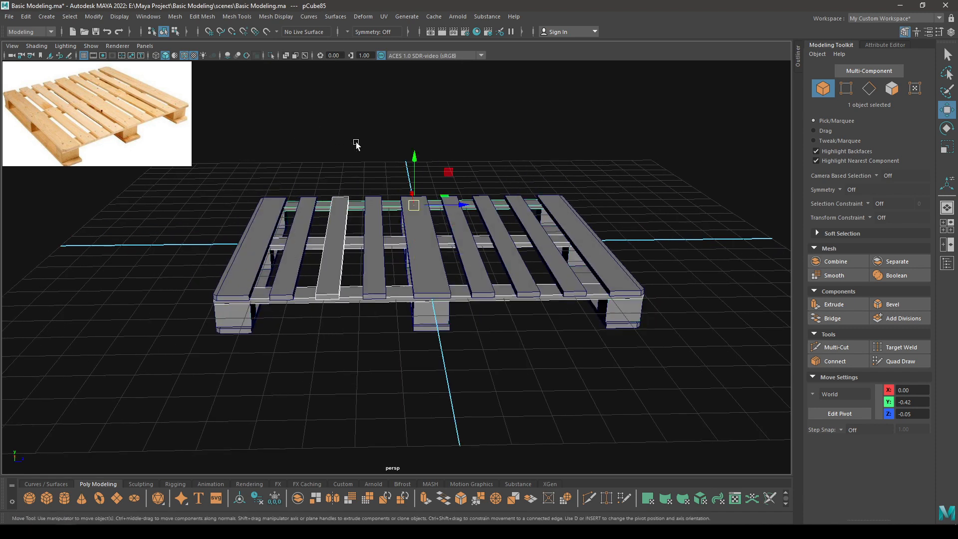
Select the deck planks across the pallet, including the right-hand planks.
left_click_drag(356, 145, 317, 306)
left_click(290, 294, "shift")
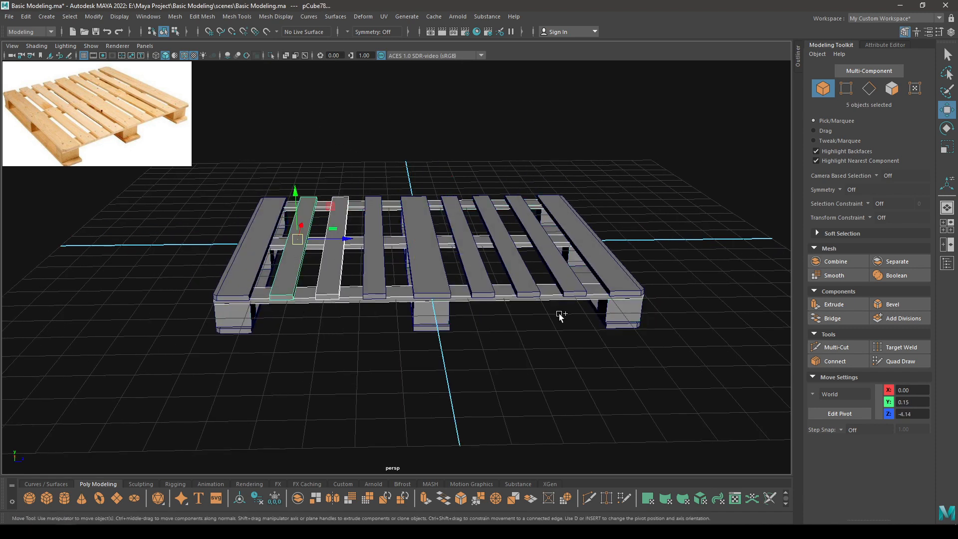
left_click_drag(496, 251, 482, 249, "shift")
left_click_drag(544, 312, 542, 288, "alt")
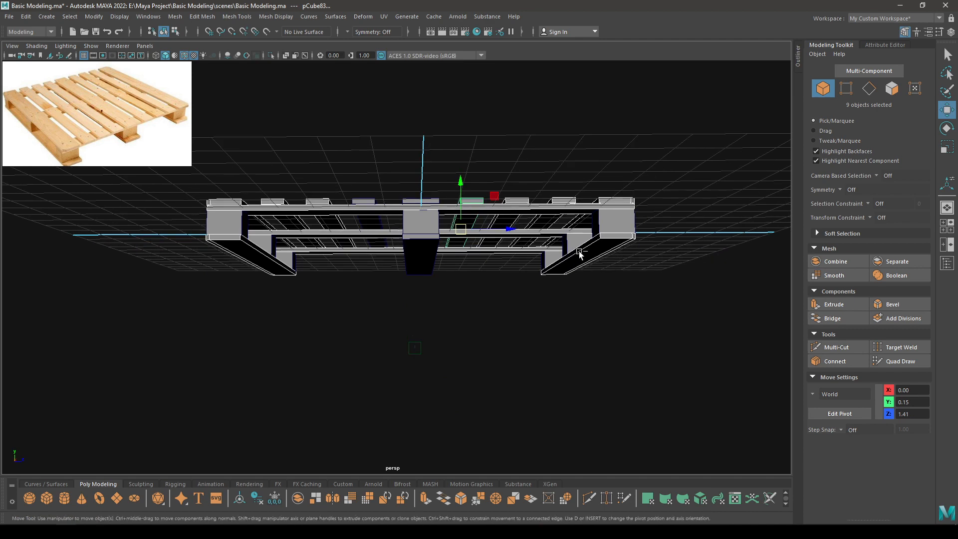
left_click_drag(417, 307, 479, 349, "alt")
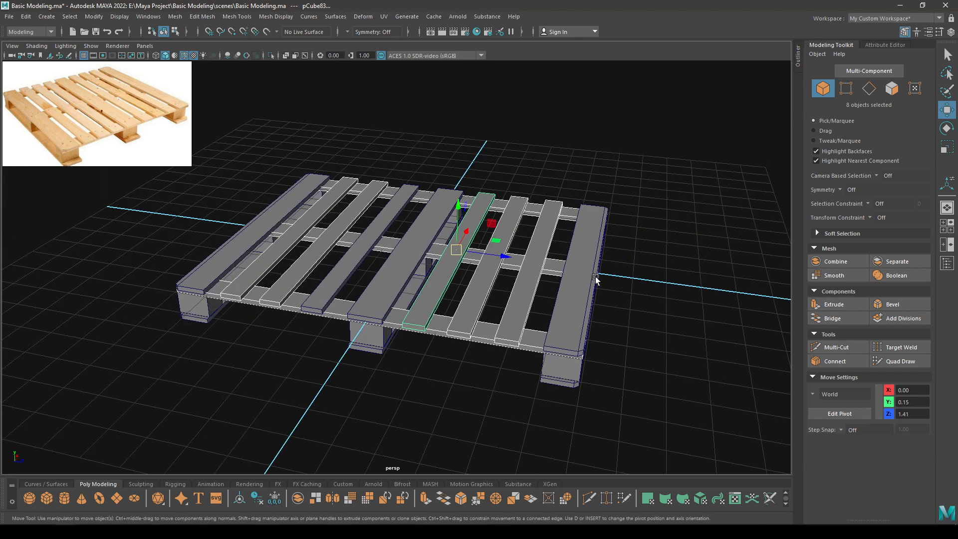
left_click(567, 298, "shift")
left_click_drag(567, 298, 547, 333, "alt")
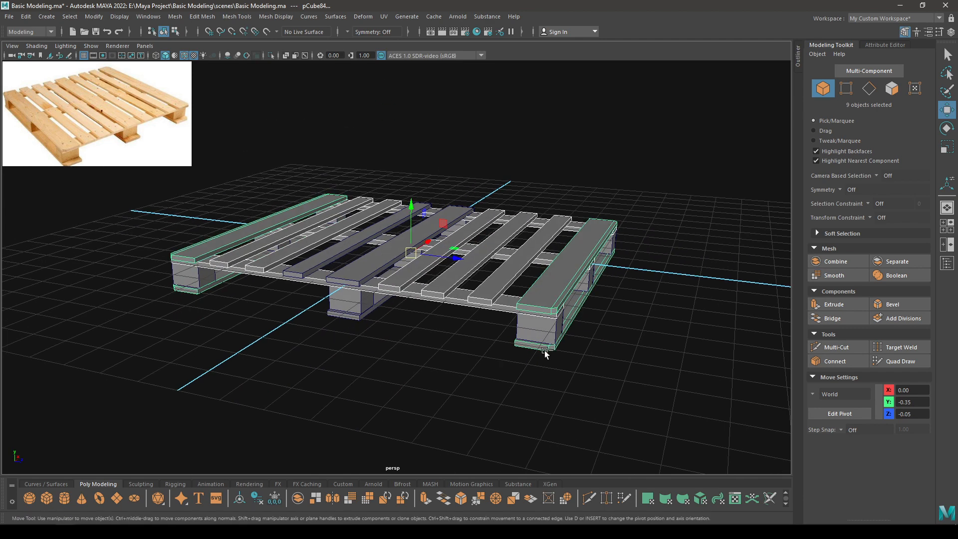
Adjust the selection with the middle plank and leg block, then combine them into one mesh.
left_click(544, 347, "shift")
left_click_drag(389, 350, 427, 269, "alt")
left_click(415, 288, "shift")
left_click(428, 269, "shift")
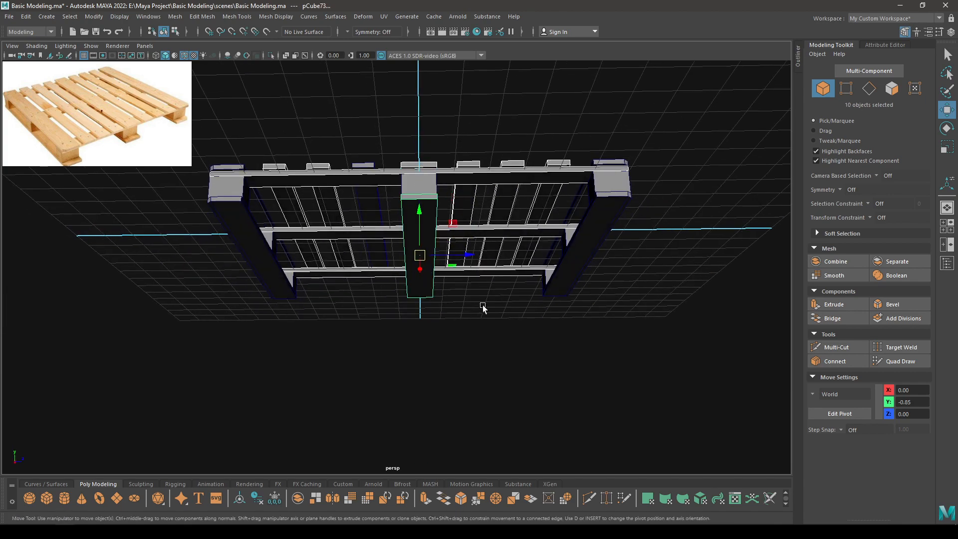
left_click_drag(482, 308, 472, 256, "alt")
right_click_drag(454, 185, 457, 394, "shift")
left_click(353, 347)
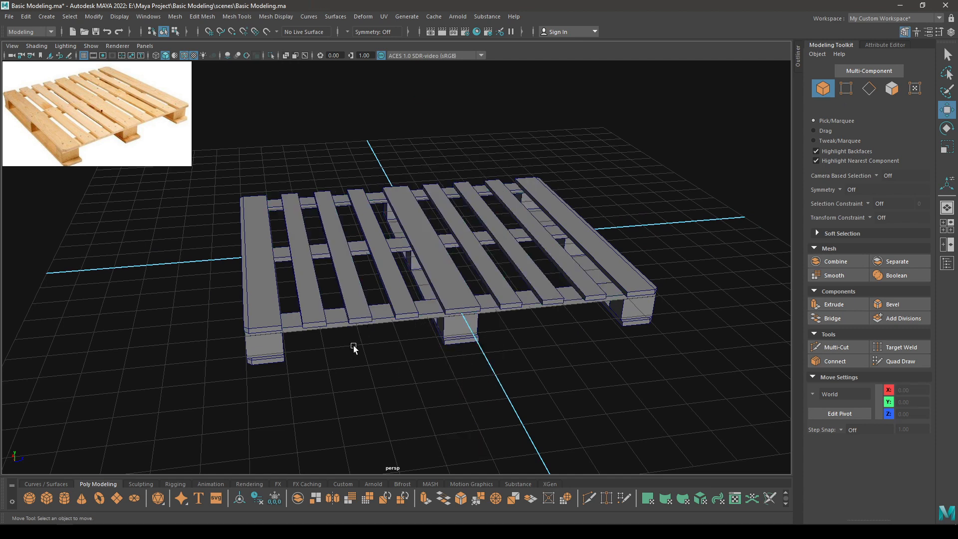
left_click(266, 333)
left_click_drag(266, 333, 311, 355, "alt")
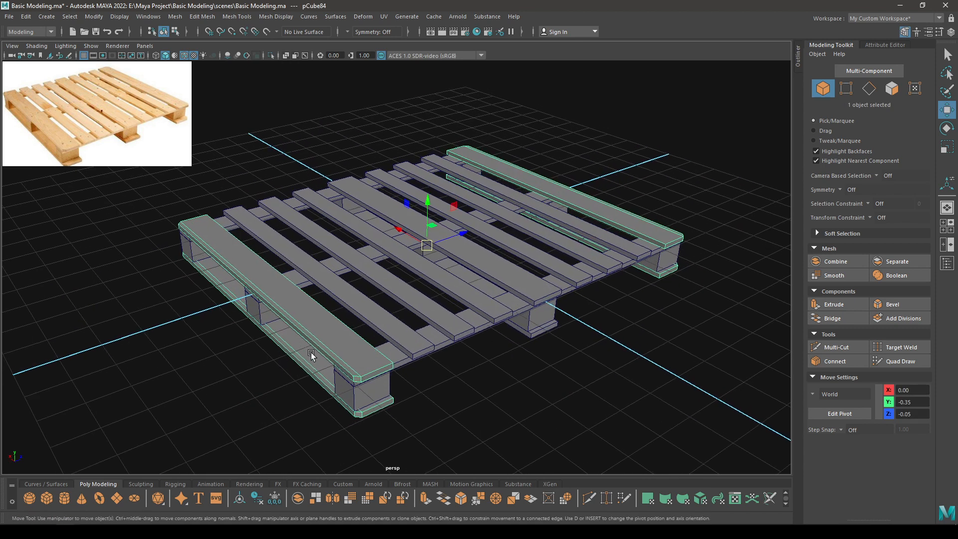
Isolate the two planks and select their long edges, dropping unwanted edge loops.
key("alt+h")
right_click_drag(336, 252, 328, 209)
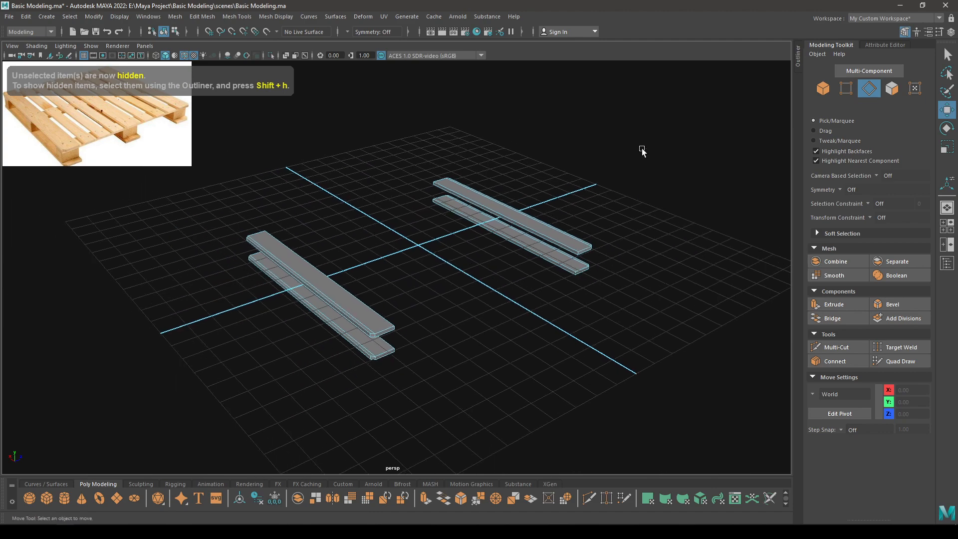
left_click_drag(613, 116, 97, 481)
right_click_drag(294, 355, 370, 443, "alt")
middle_click_drag(370, 444, 408, 349, "alt")
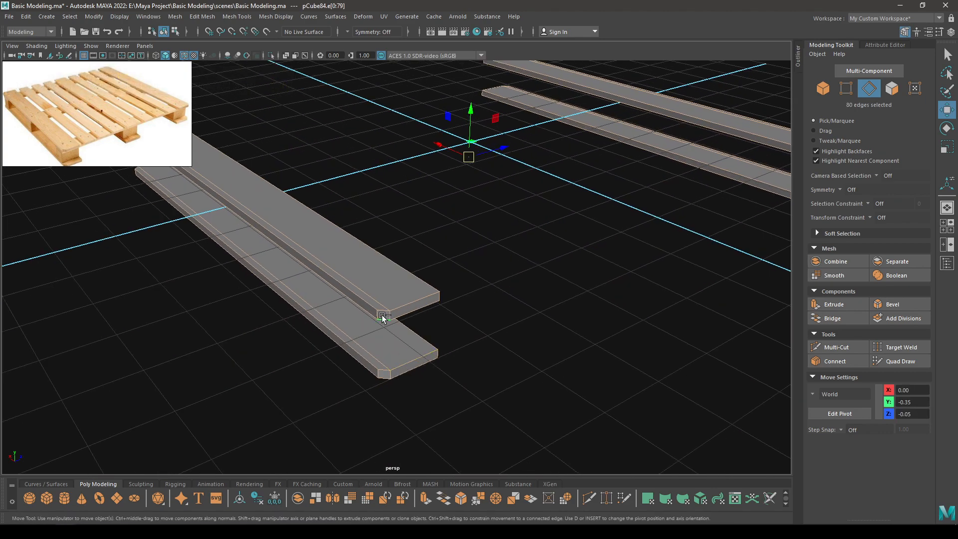
right_click_drag(382, 316, 361, 269, "alt")
double_click(361, 270, "ctrl")
double_click(368, 318, "ctrl")
middle_click_drag(589, 259, 323, 283, "alt")
right_click_drag(324, 284, 400, 416, "alt")
double_click(412, 315, "ctrl")
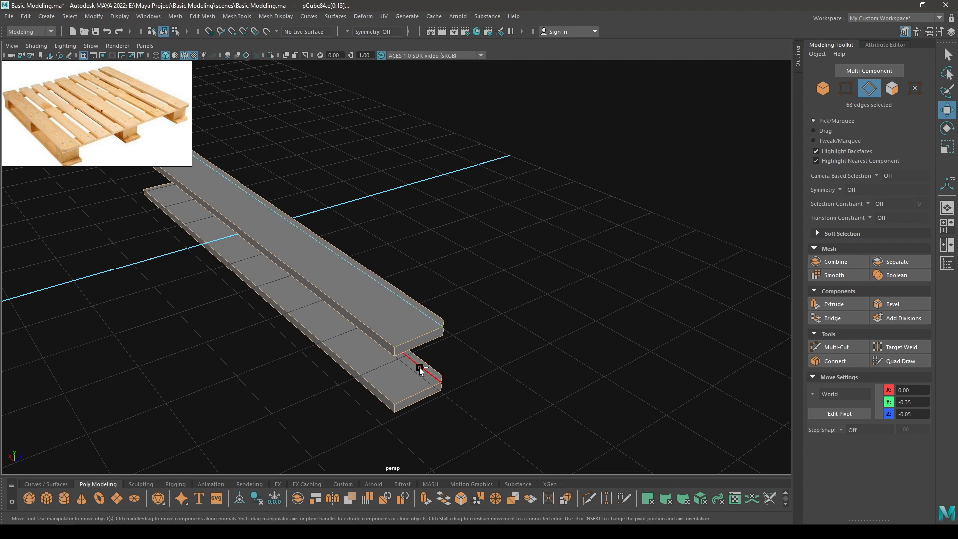
Bevel the selected edges with 2 segments and fraction 0.1, back in object mode.
right_click_drag(489, 298, 579, 349, "shift")
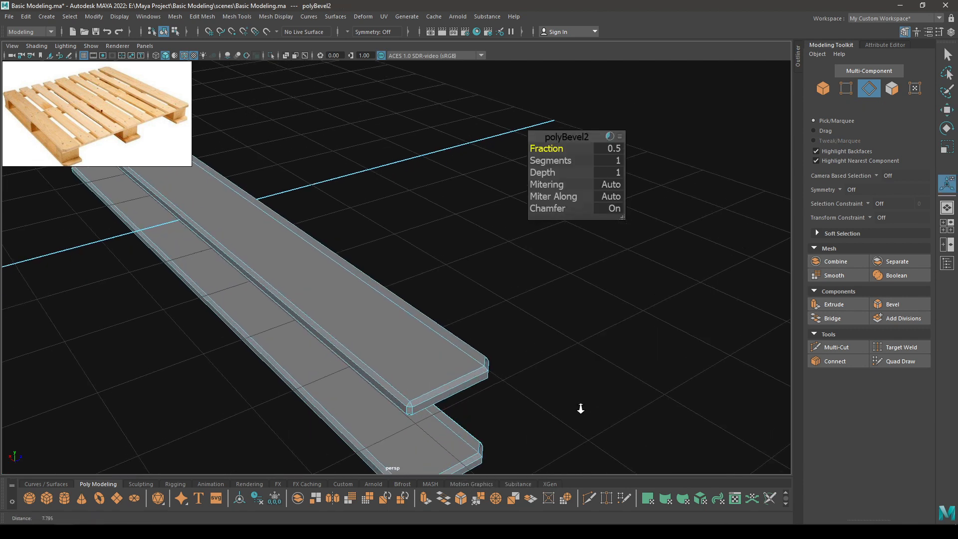
left_click_drag(547, 160, 594, 157)
left_click(609, 148)
type("0")
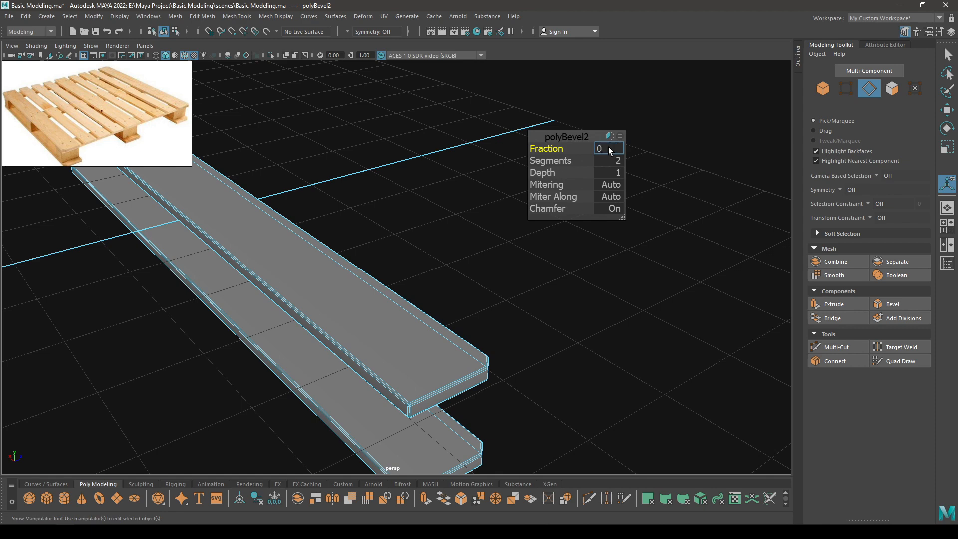
type(".1")
key("Return")
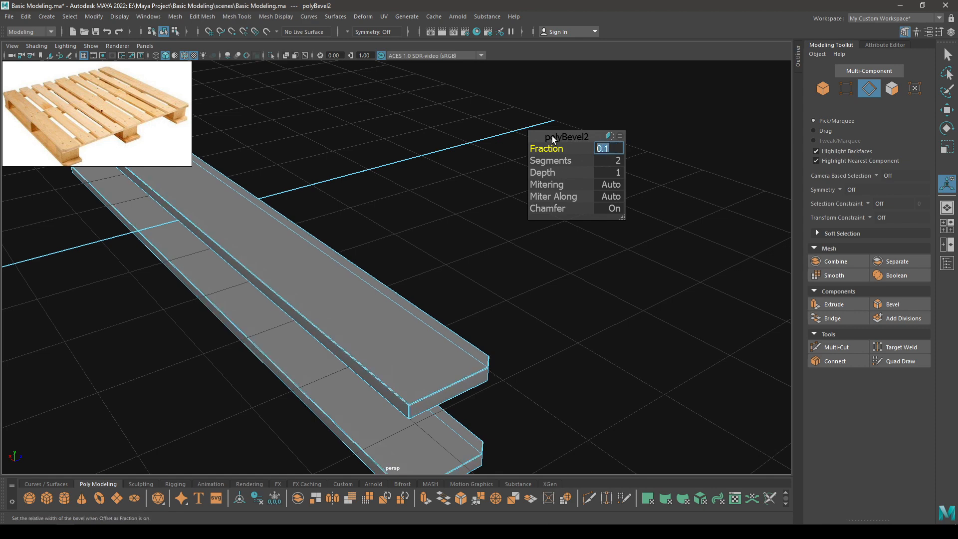
key("w")
right_click_drag(402, 213, 480, 180)
scroll(622, 175, "down", 5)
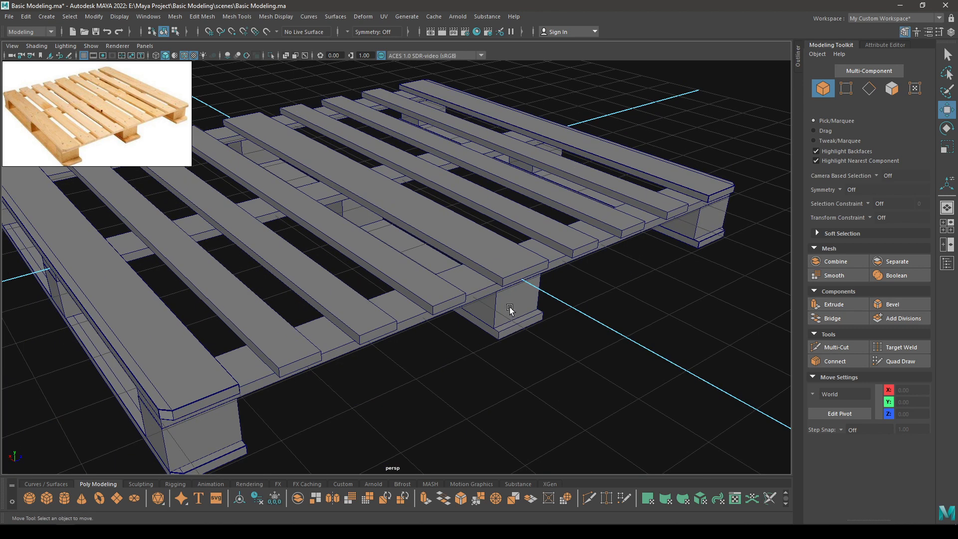
Isolate the nine block supports and select all their edges.
left_click(509, 307)
left_click_drag(509, 307, 492, 333, "alt")
key("alt+h")
right_click_drag(491, 333, 468, 295, "alt")
middle_click_drag(492, 302, 587, 305, "alt")
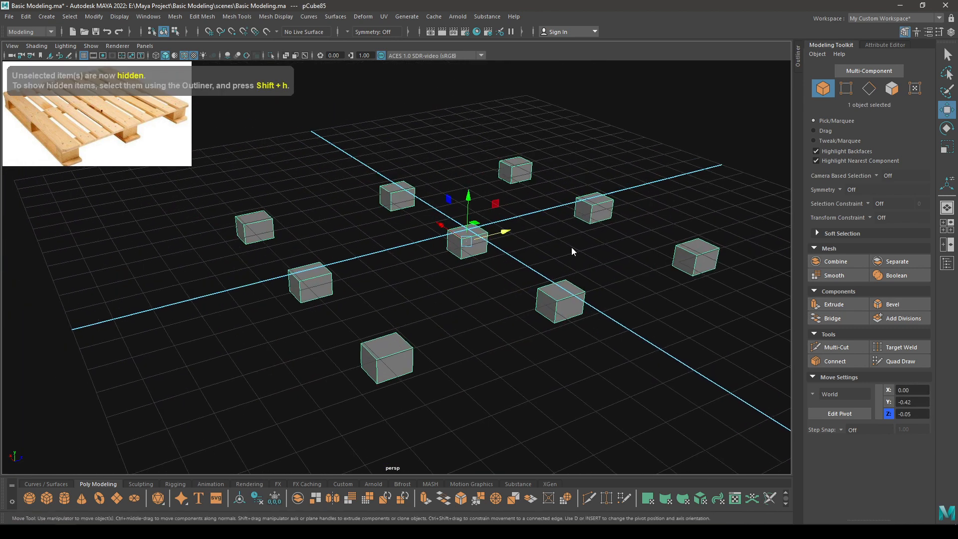
right_click_drag(572, 249, 562, 216)
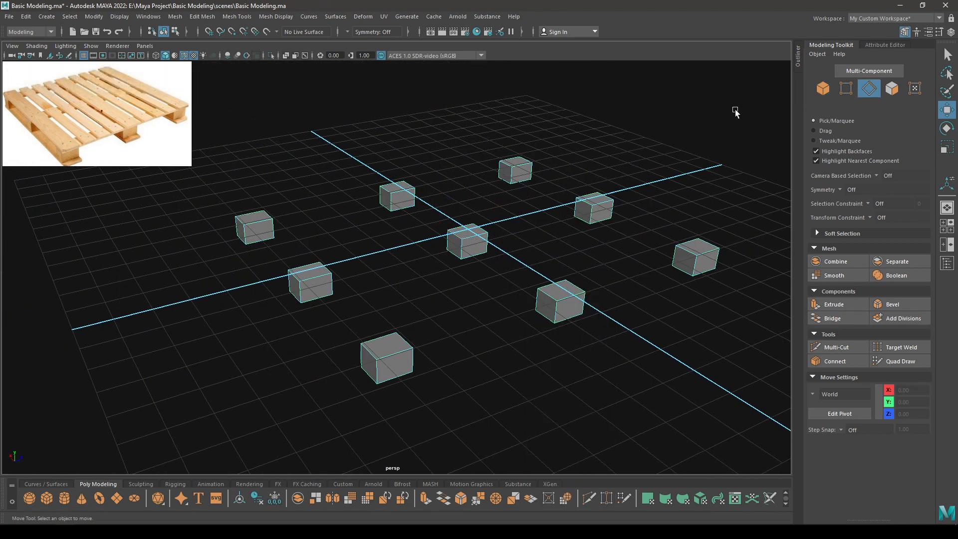
left_click_drag(747, 140, 193, 402)
Bevel the block edges with 2 segments at fraction 0.025.
right_click_drag(405, 225, 412, 226, "shift")
scroll(412, 225, "up", 5)
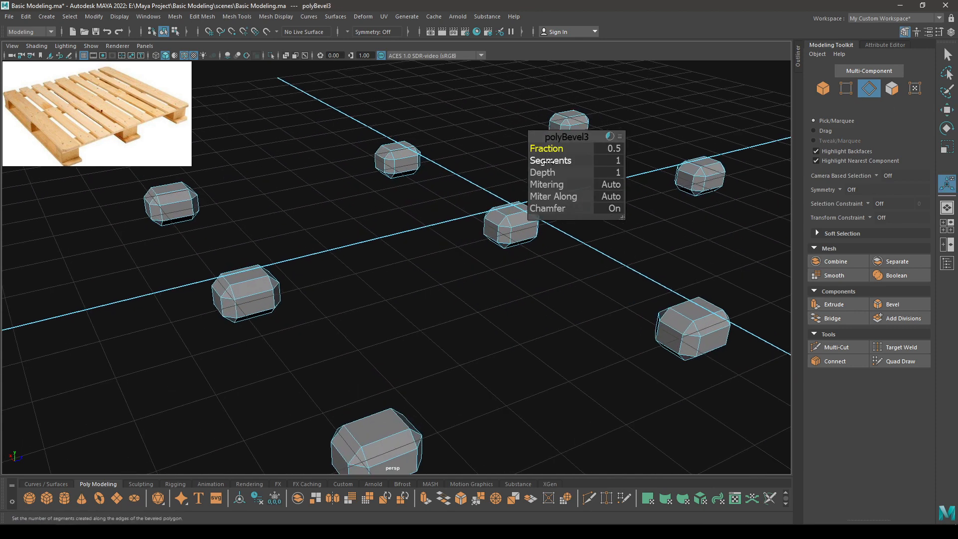
left_click(551, 160)
mouse_move(551, 160)
middle_mouse_down()
mouse_move(581, 161)
mouse_move(538, 156)
middle_mouse_up()
left_click(546, 148)
left_click(605, 148)
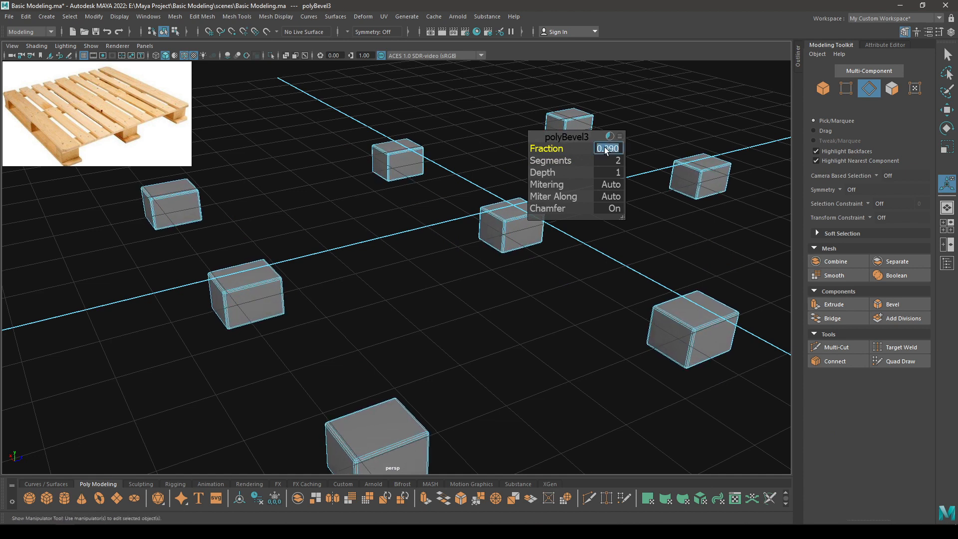
type("0.05")
key("Return")
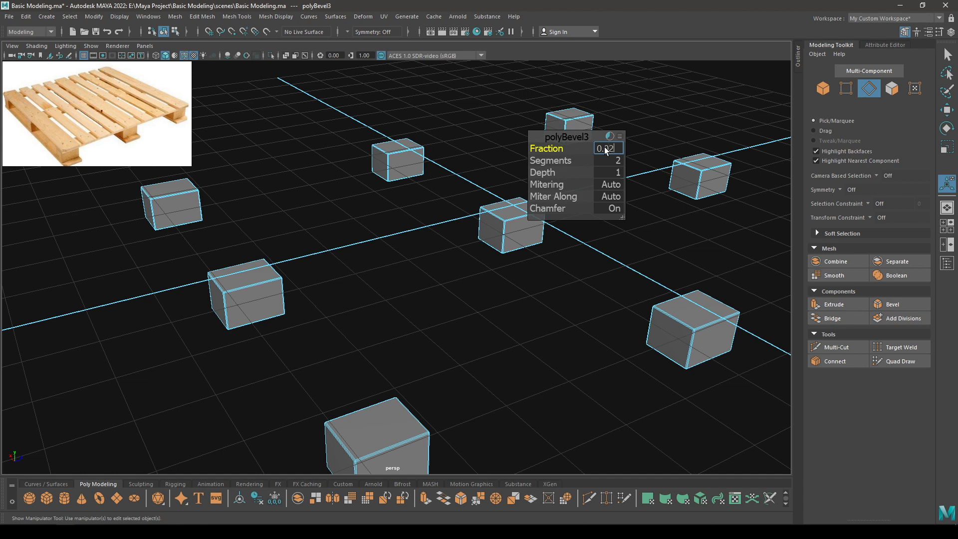
type("0.025")
key("Return")
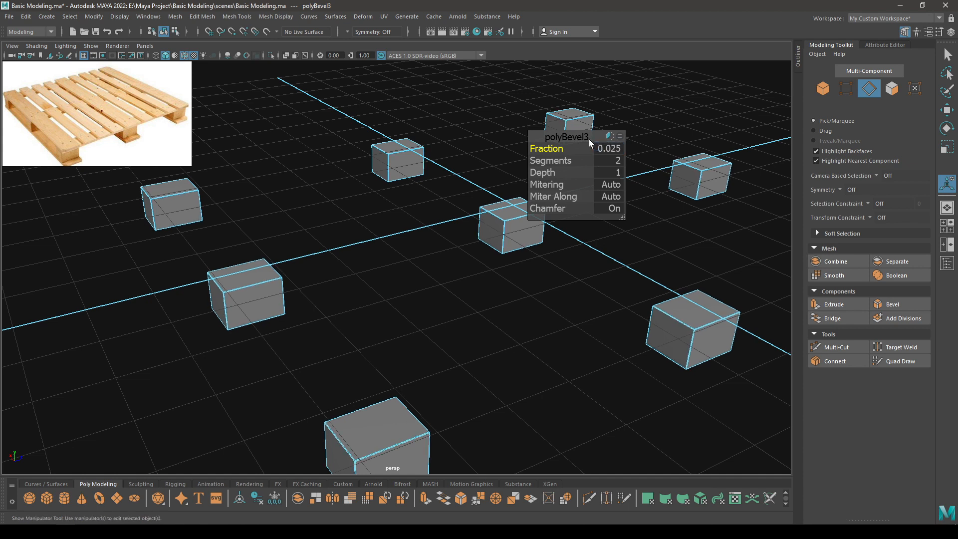
Return to Object Mode, clear the selection and unhide the planks.
key("w")
right_click_drag(588, 139, 644, 121)
left_click(667, 117)
key("ctrl+shift+h")
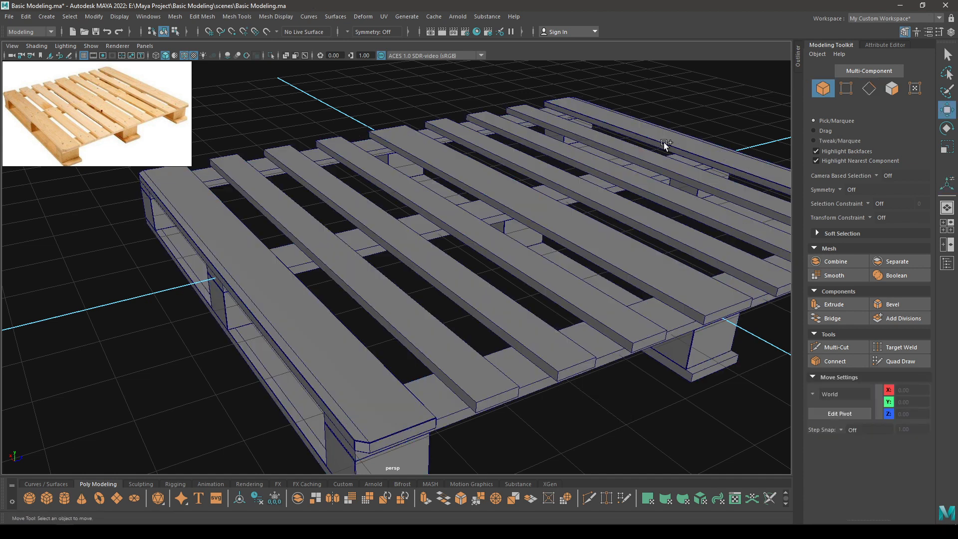
Isolate the top plank mesh and select all 120 of its edges.
left_click(451, 273)
key("alt+h")
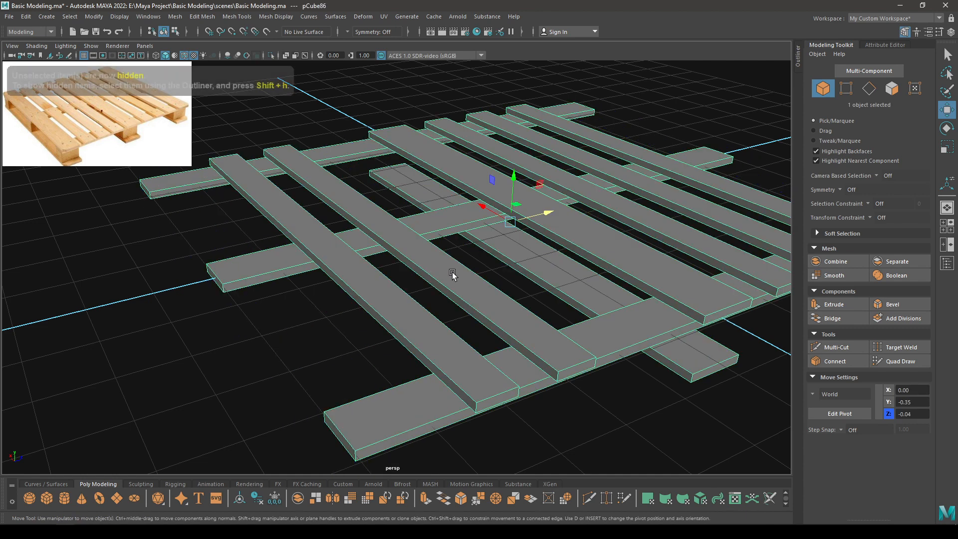
scroll(466, 349, "down", 5)
right_click(490, 163)
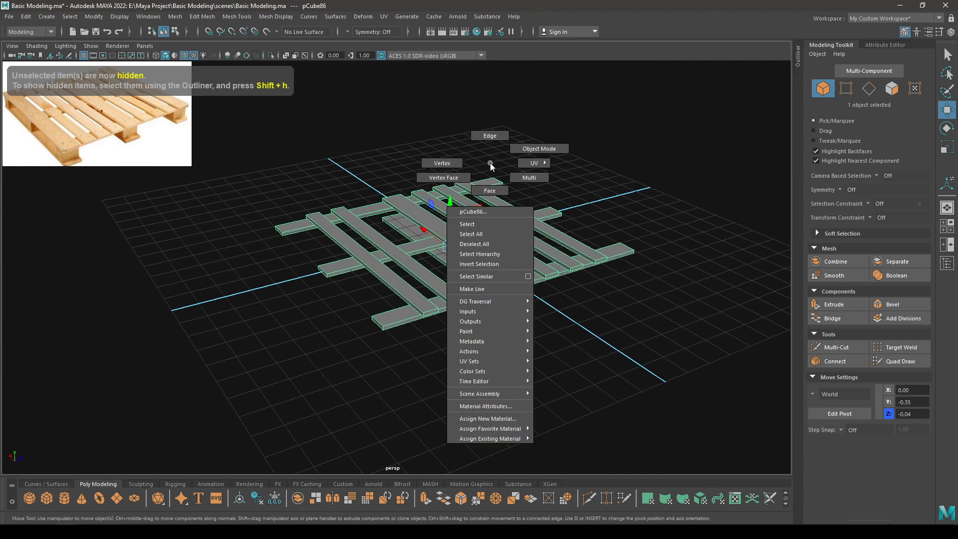
left_click(489, 135)
left_click_drag(684, 92, 366, 357)
right_click_drag(366, 357, 455, 513, "alt")
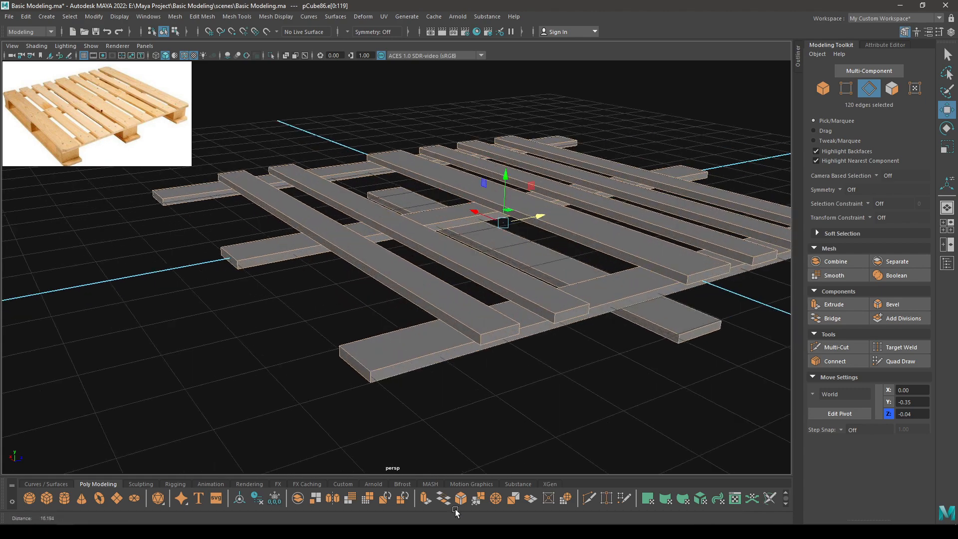
Bevel the plank edges with 2 segments at fraction 0.1.
right_click_drag(421, 301, 522, 220, "shift")
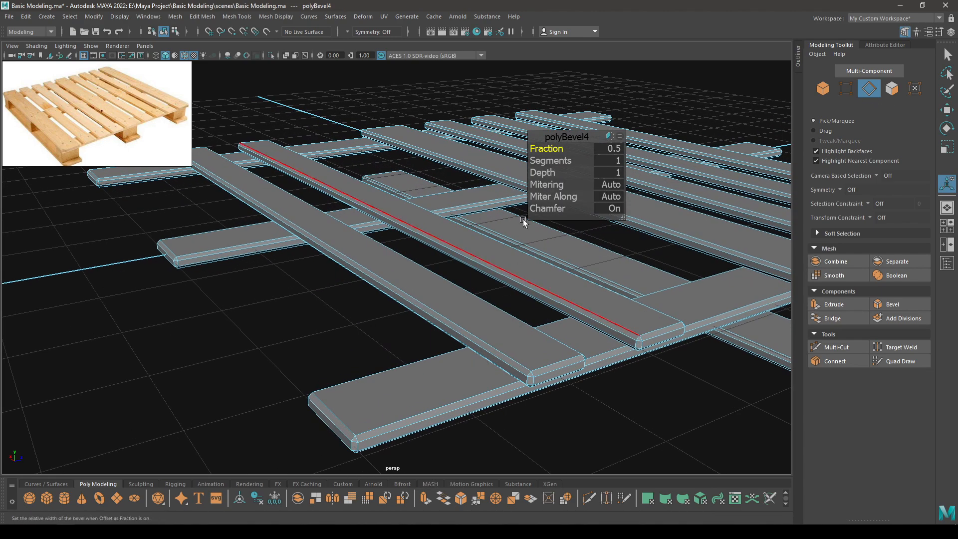
left_click(548, 161)
middle_click_drag(573, 161, 544, 151)
left_click(546, 148)
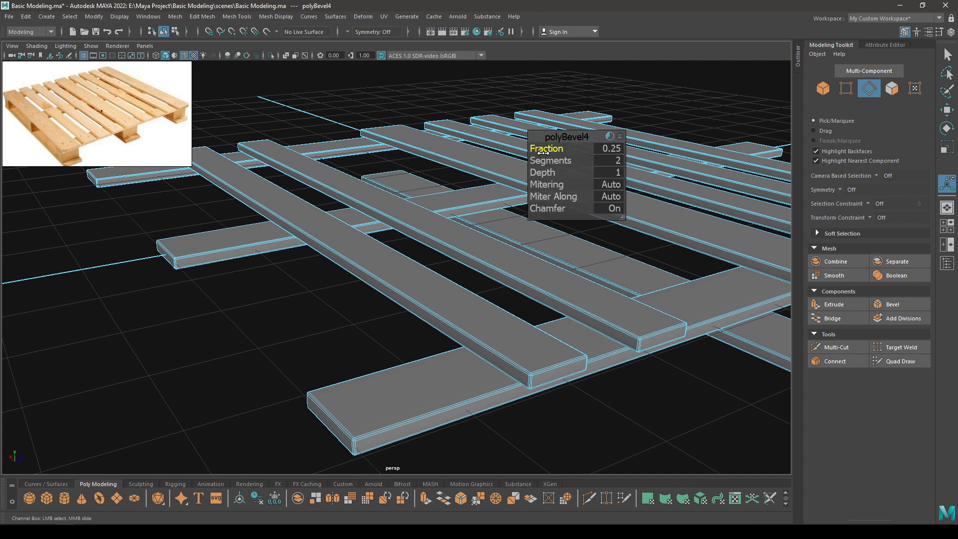
left_click(600, 150)
type("0.1")
key("Return")
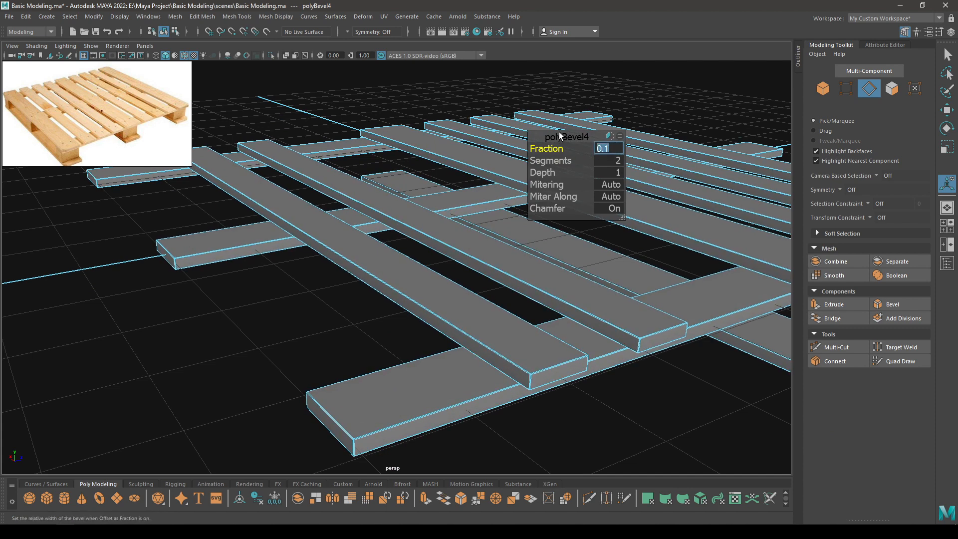
Return to Object Mode and turn off Wireframe on Shaded to view the pallet.
key("w")
right_click_drag(556, 147, 644, 105)
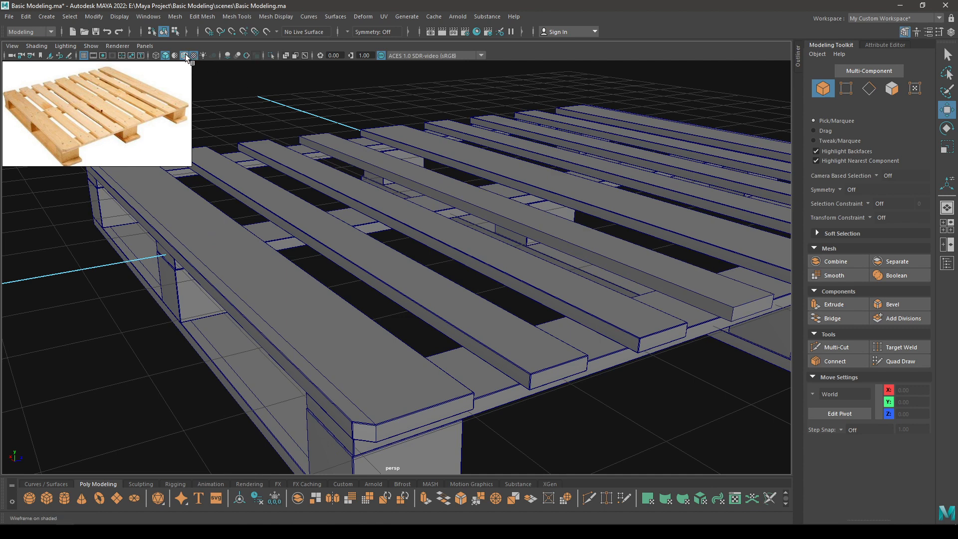
left_click(185, 56)
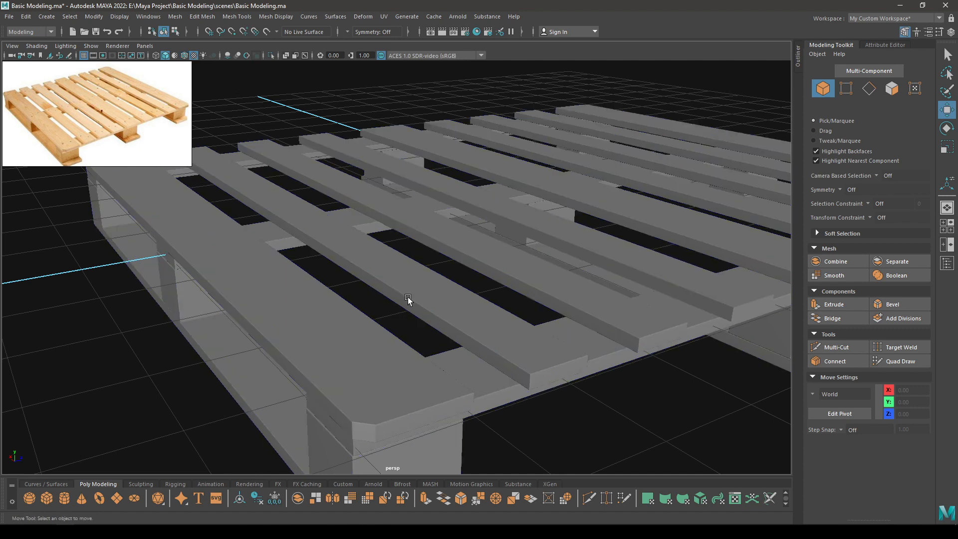
scroll(408, 299, "down", 3)
middle_click_drag(408, 299, 336, 156, "alt")
scroll(282, 258, "up", 4)
scroll(300, 273, "up", 2)
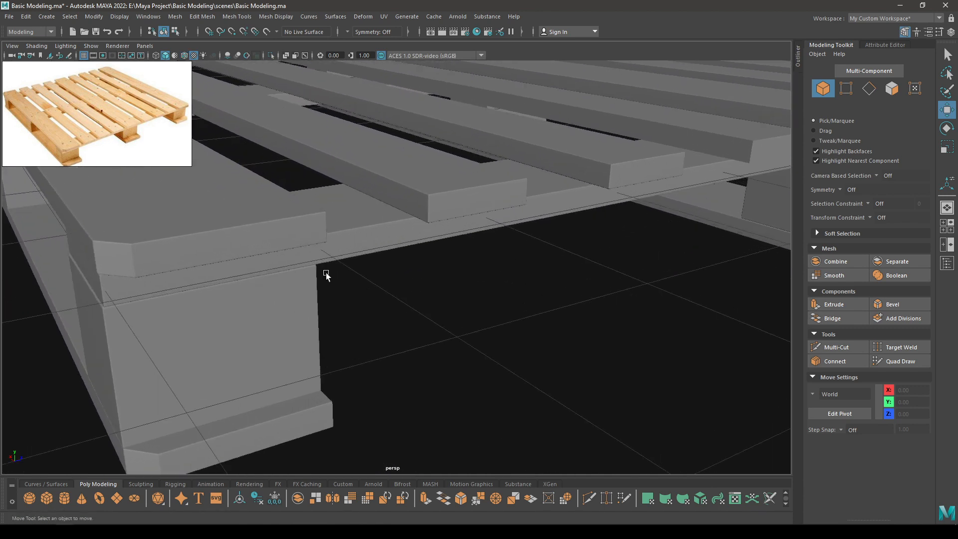
scroll(466, 211, "down", 5)
left_click_drag(501, 224, 480, 192, "alt")
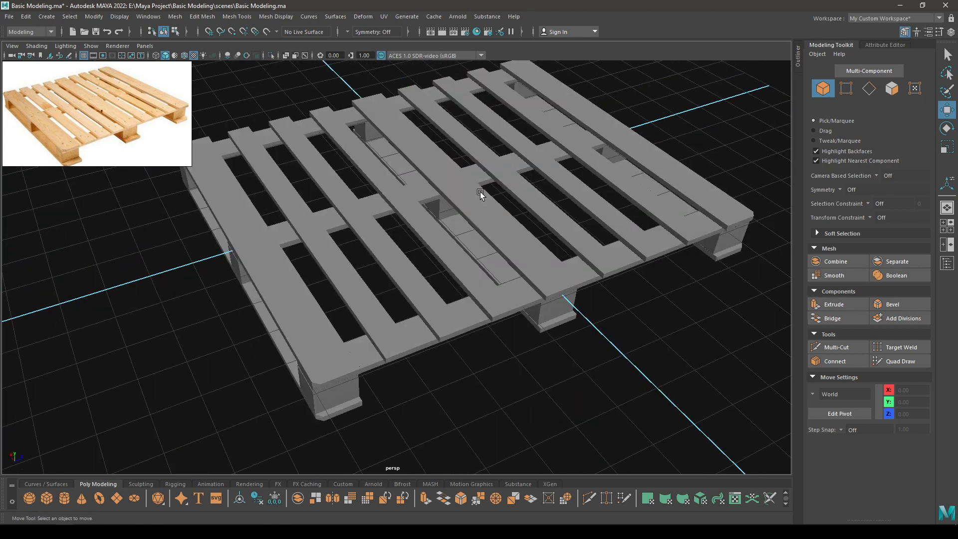
Assign the existing wood material to the four pallet objects.
left_click_drag(672, 364, 667, 331, "alt")
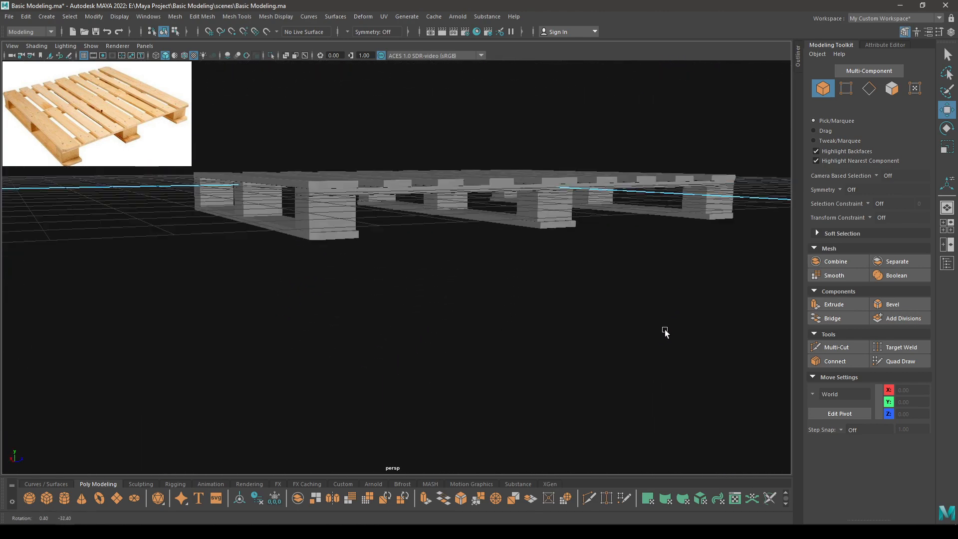
scroll(589, 322, "down", 1)
left_click_drag(589, 319, 609, 337, "alt")
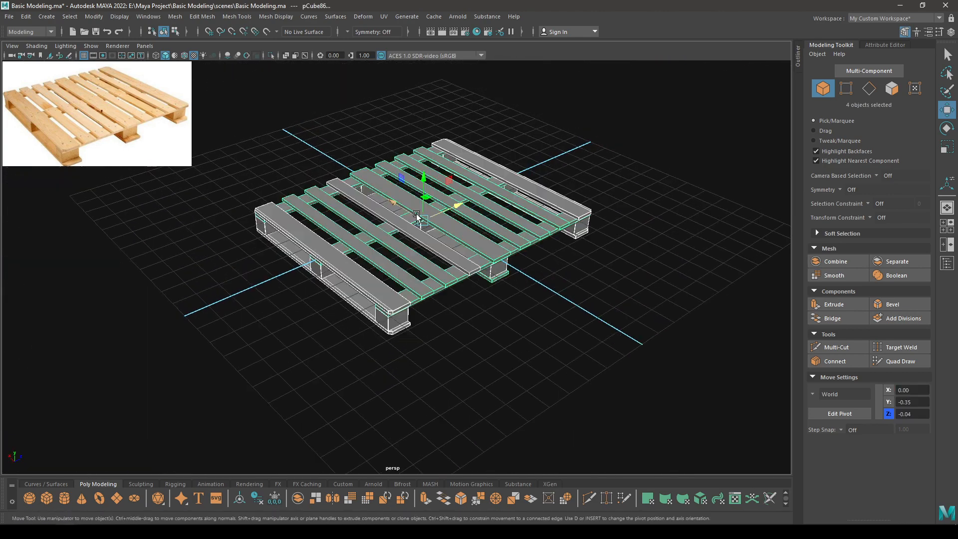
right_click(417, 215)
right_click_drag(417, 215, 475, 477)
left_click(544, 369)
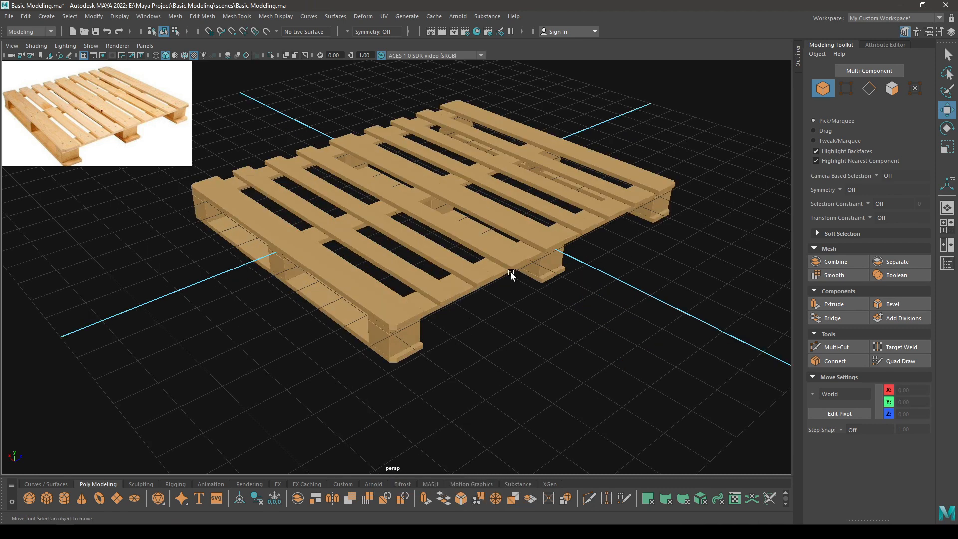
Save the scene with Ctrl+S and review the finished pallet.
left_click_drag(522, 298, 506, 349, "alt")
key("ctrl+s")
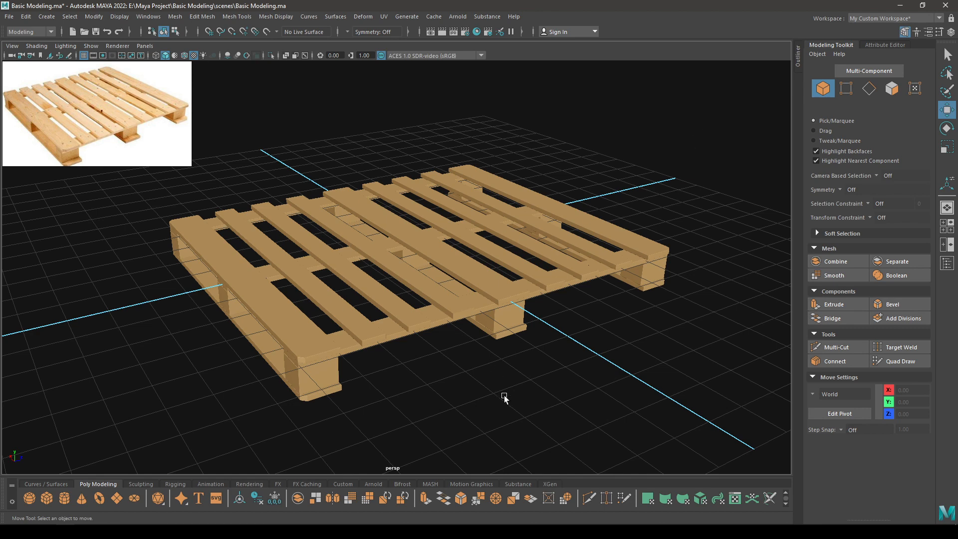
left_click_drag(504, 399, 467, 387, "alt")
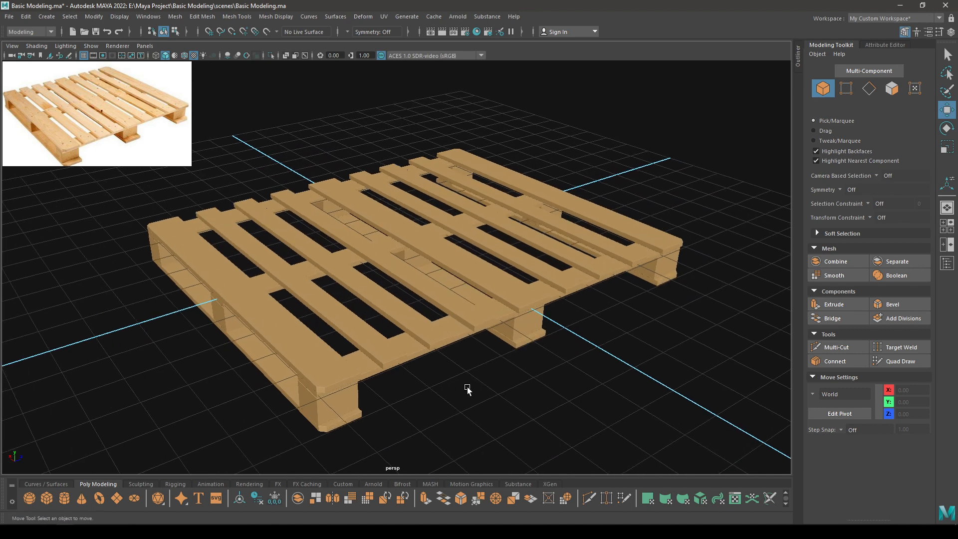
right_click_drag(442, 424, 415, 204, "alt")
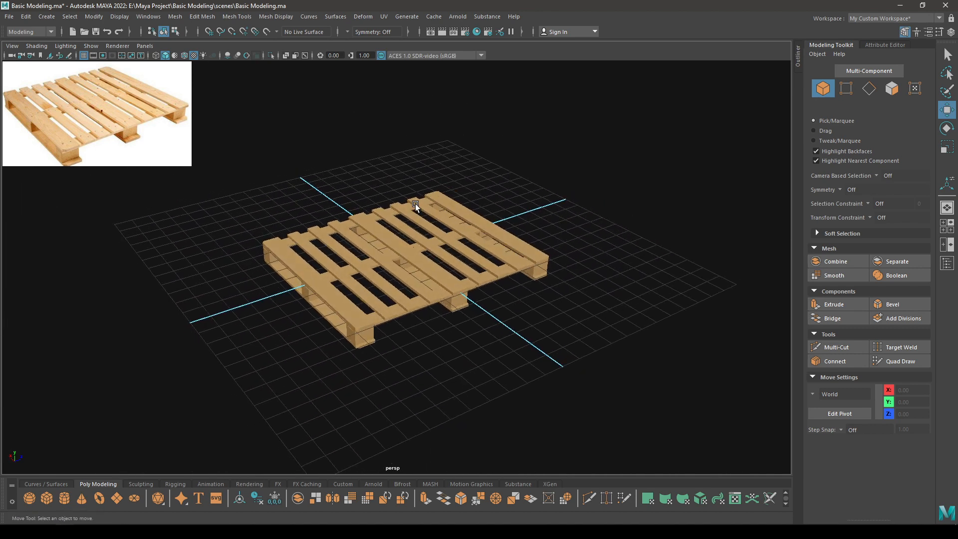